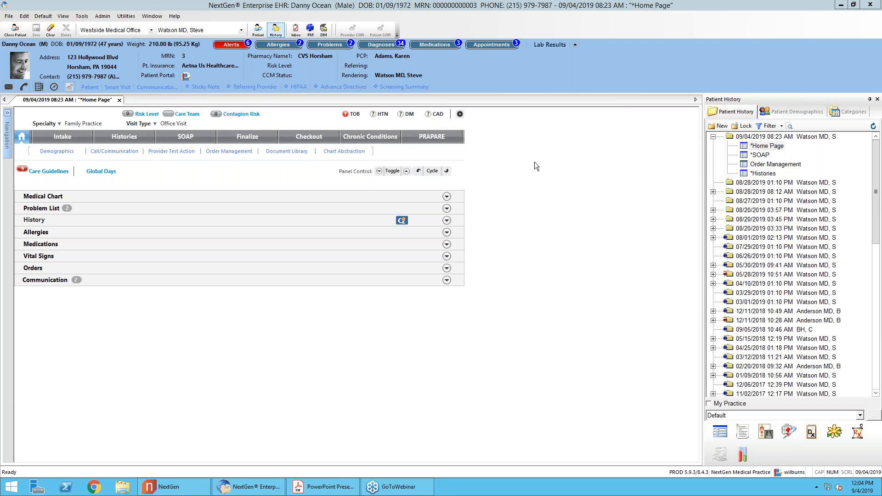
Review the first two pages of the patient's clinical care guidelines and close them
click(46, 172)
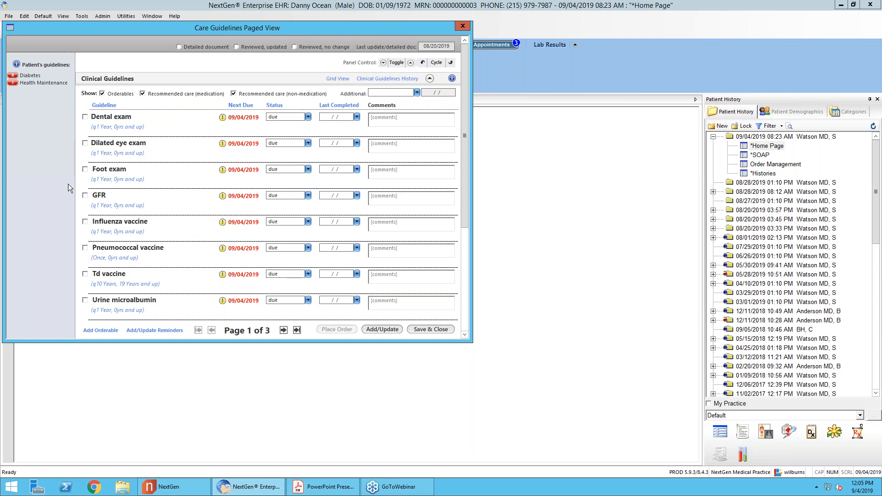
click(284, 330)
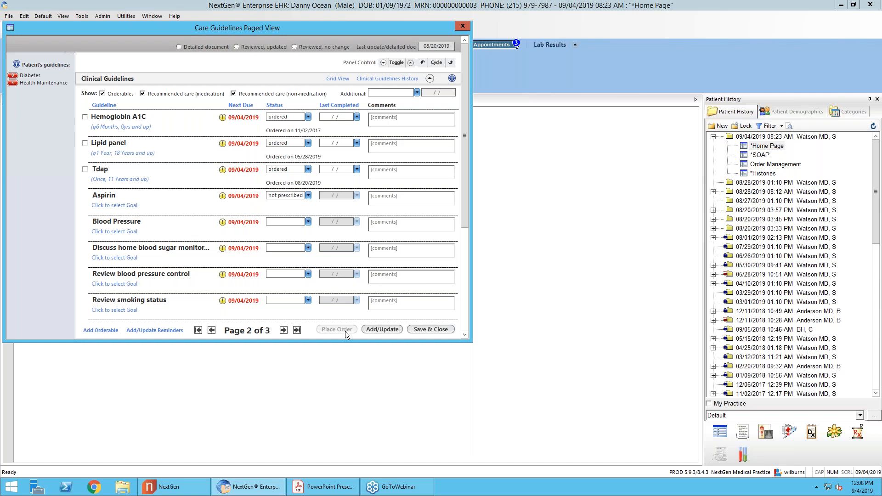
click(463, 27)
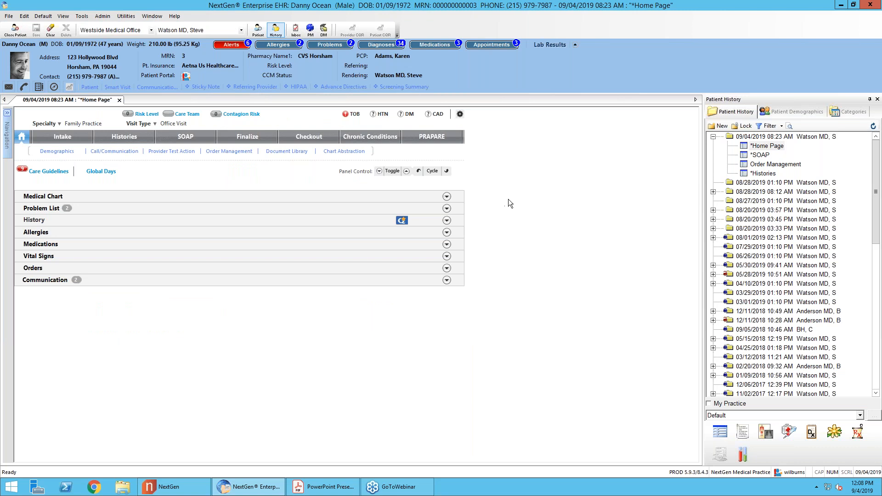
Open the 11/02/2017 Lipid Panel order for editing from the current encounter's Order Management template
double_click(785, 165)
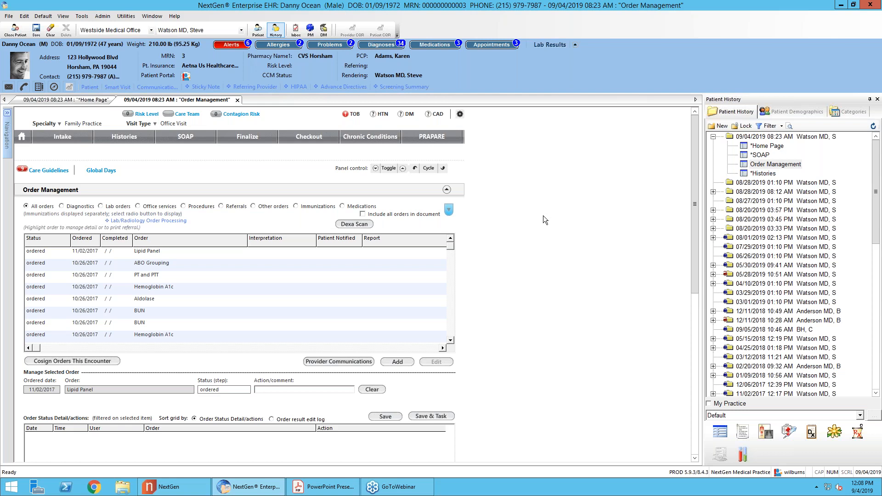
click(740, 460)
click(183, 250)
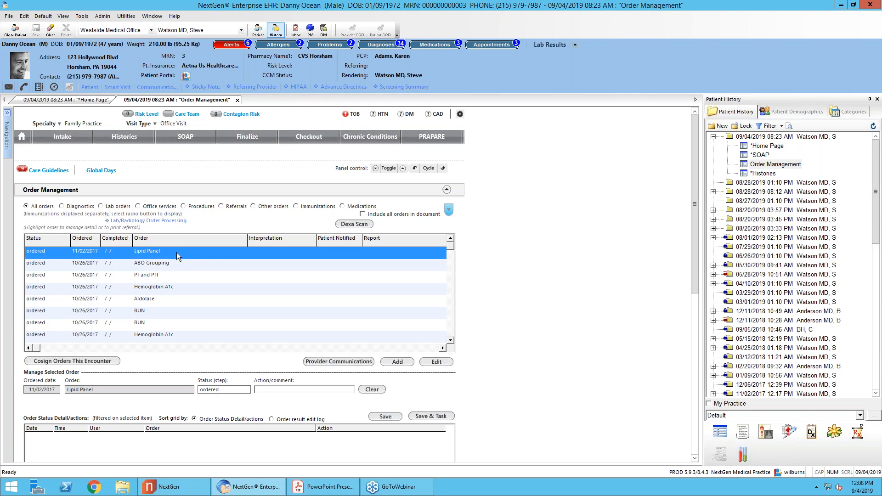
click(427, 361)
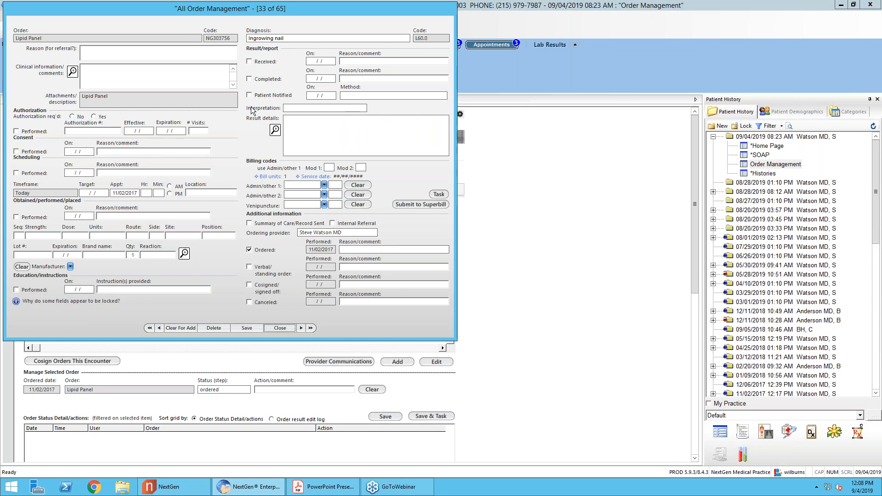
Examine the test code in the Lipid Panel order details, and close the order without saving changes
drag(233, 38, 207, 38)
click(232, 38)
drag(208, 41, 233, 38)
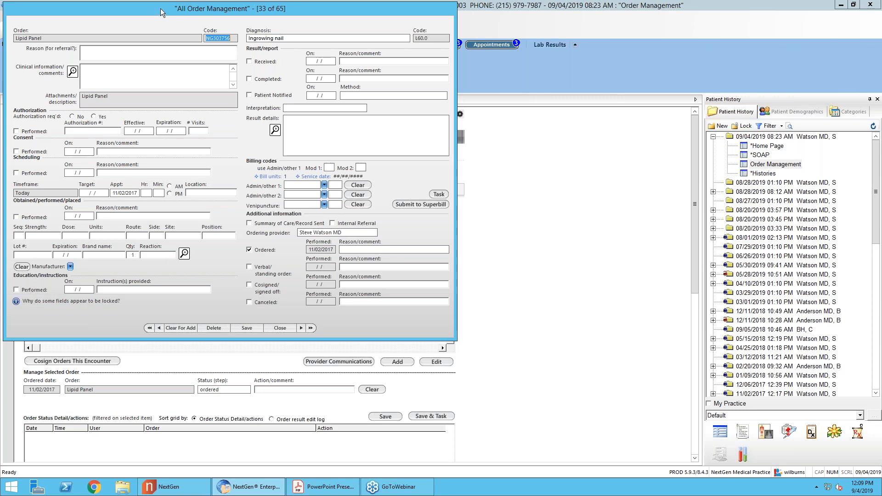
drag(161, 8, 415, 50)
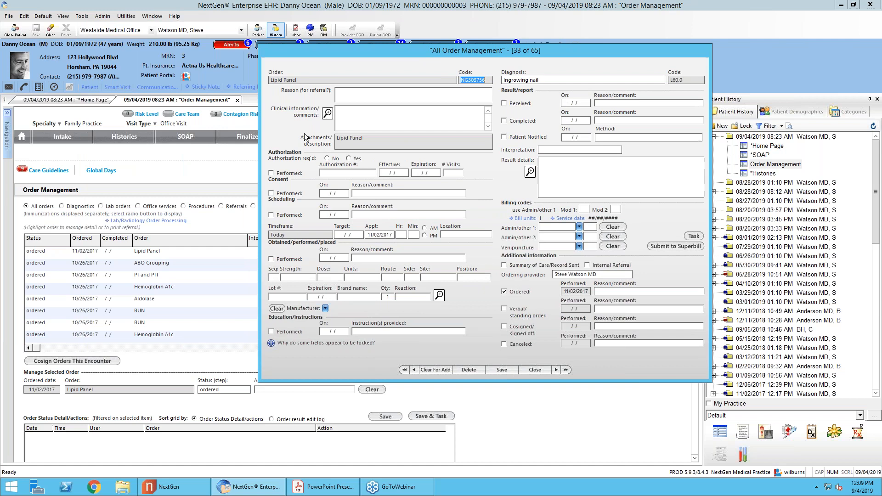
click(488, 79)
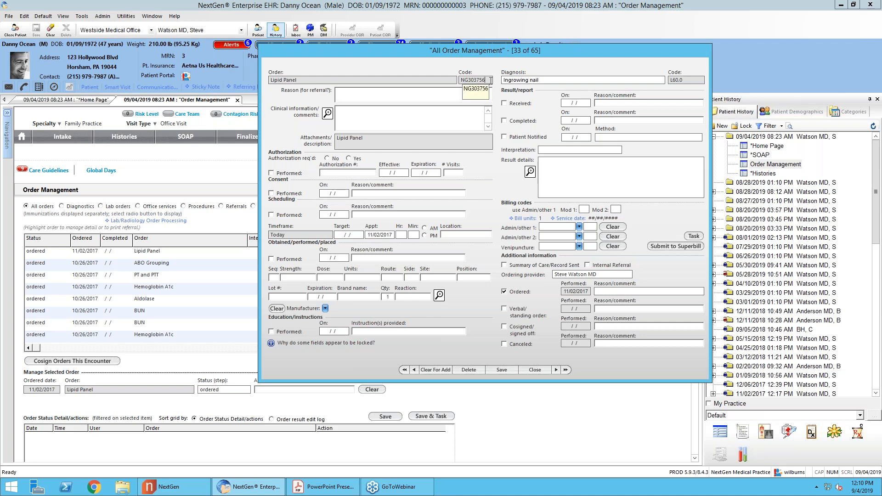
click(533, 369)
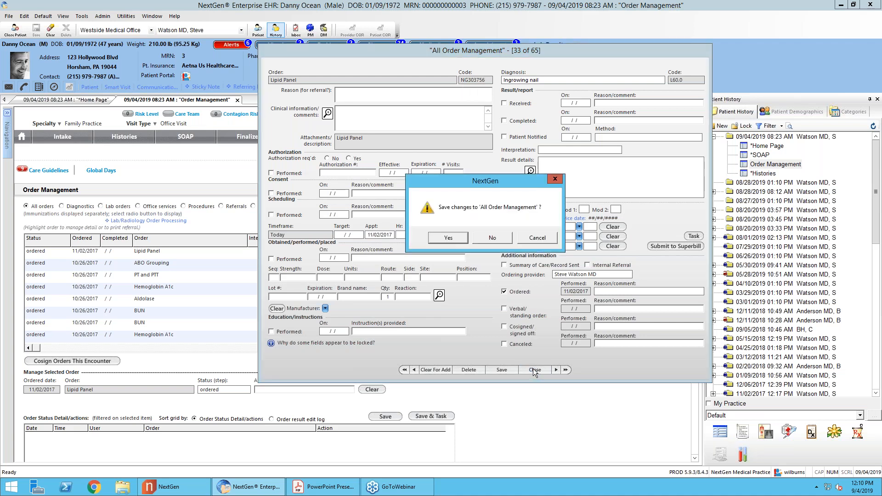
click(492, 237)
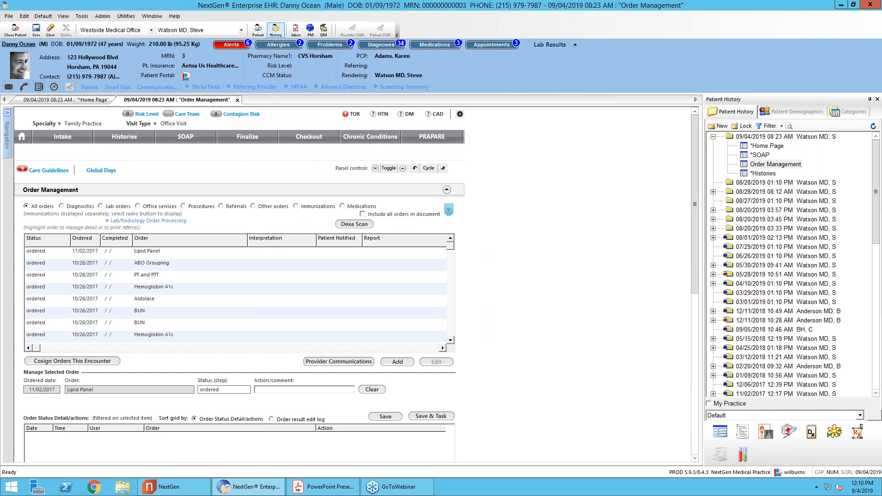
Open Care Guidelines Setup through the Configuration Home system template, and collapse its Orderable Tests Setup and FAQs sections
click(10, 17)
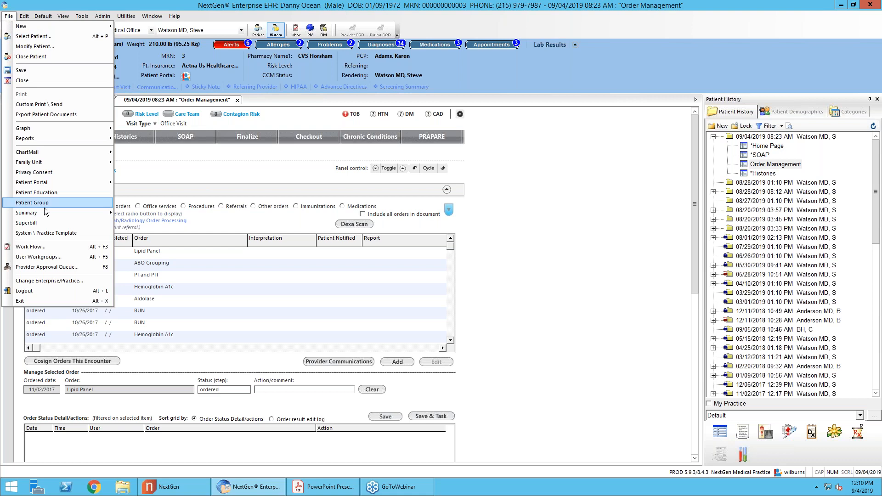
click(48, 234)
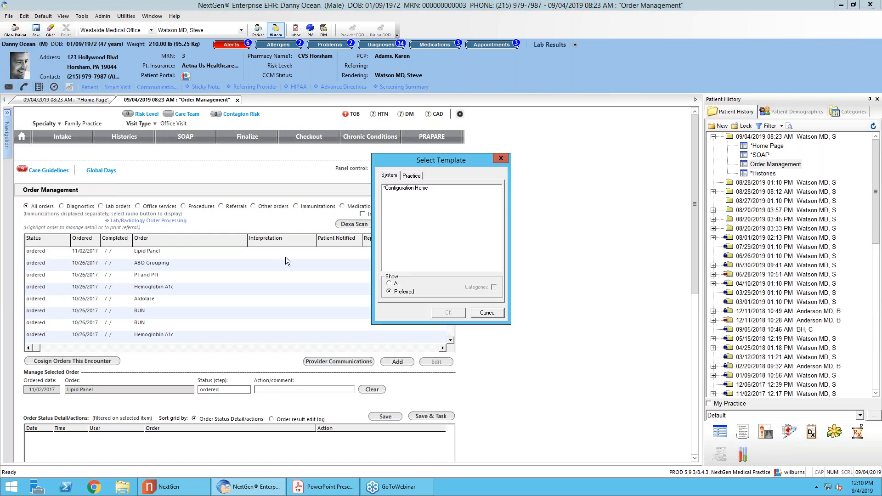
click(425, 189)
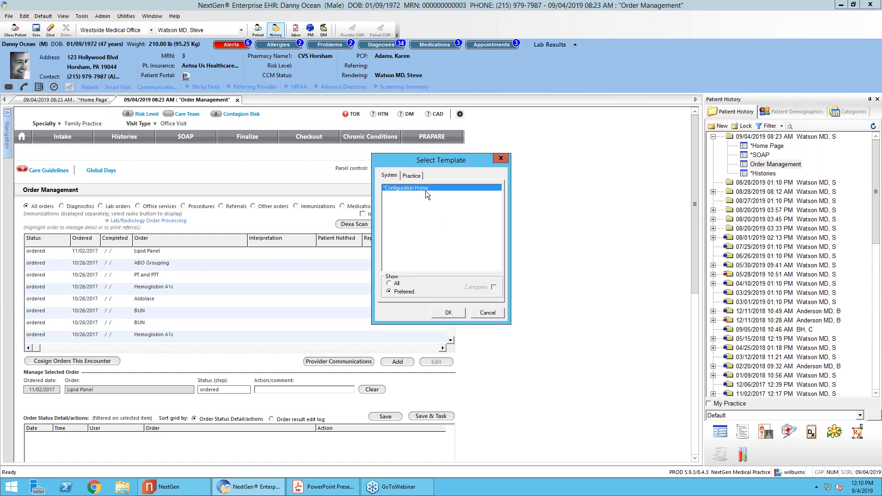
click(446, 314)
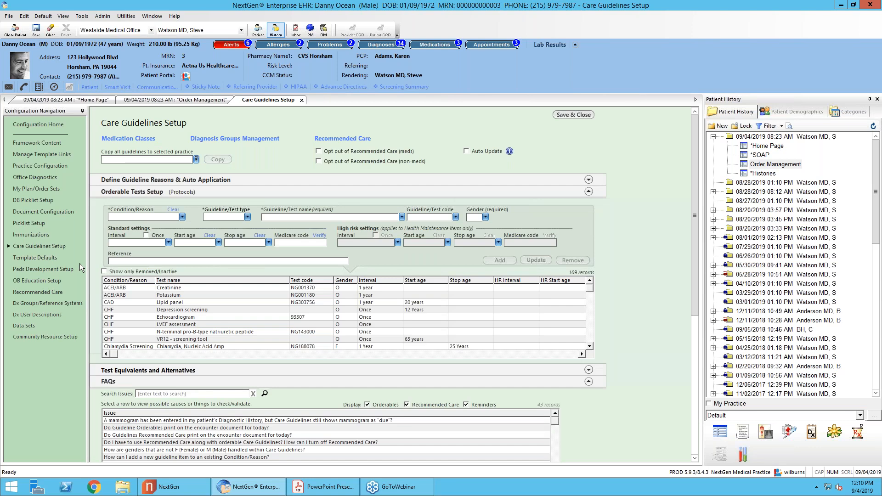
click(588, 192)
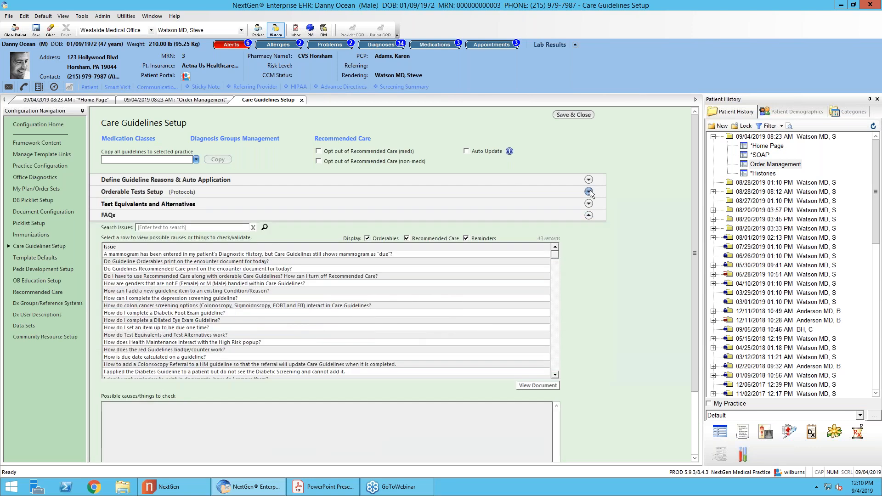
click(588, 215)
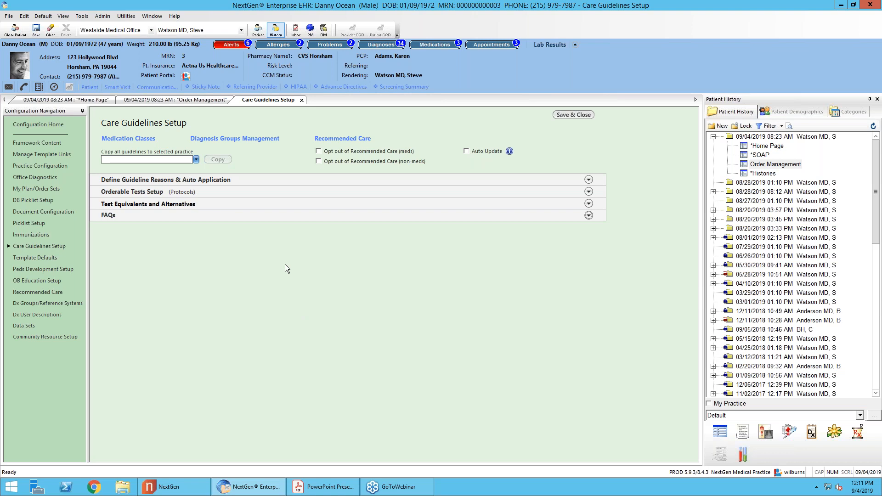
Enable Auto Update for the care guidelines, and read the information about that setting
click(467, 151)
click(509, 152)
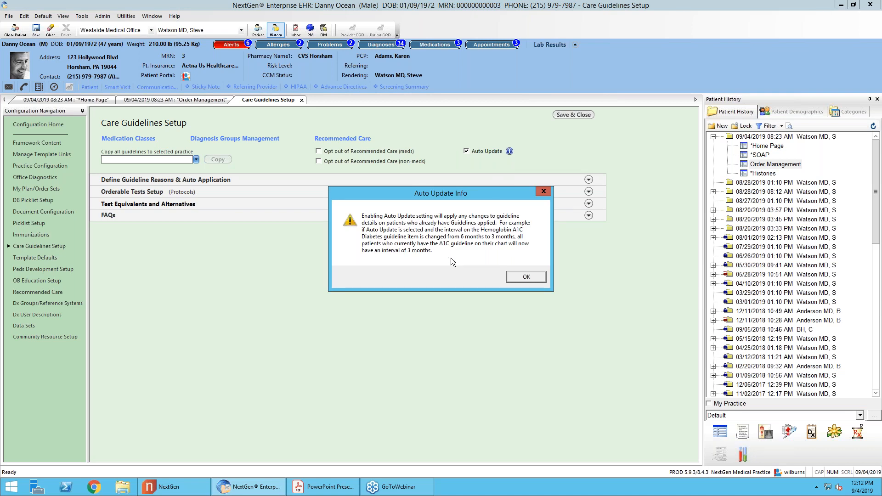
click(543, 191)
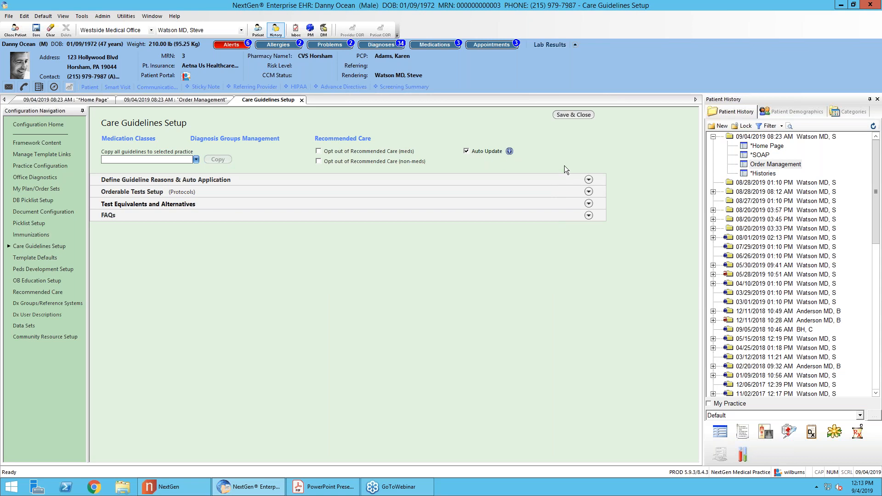
Review the guideline reasons and auto application settings, and look through the diabetes tests in Orderable Tests Setup
click(588, 180)
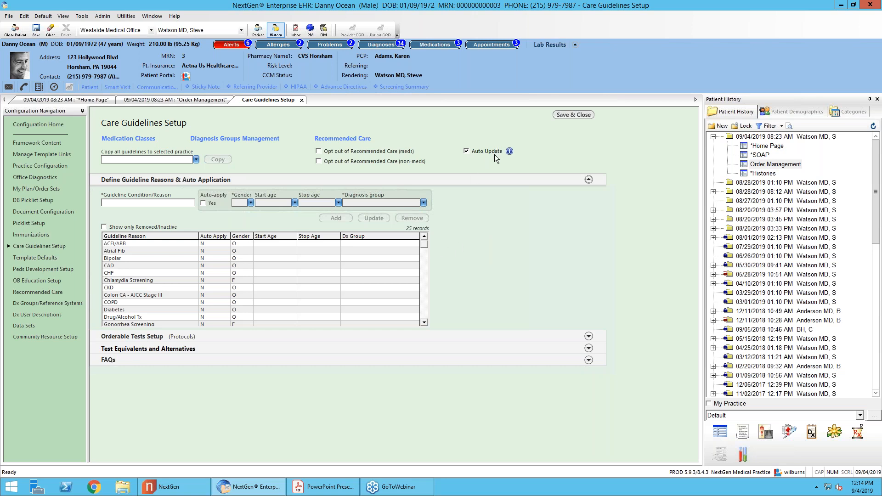
click(588, 180)
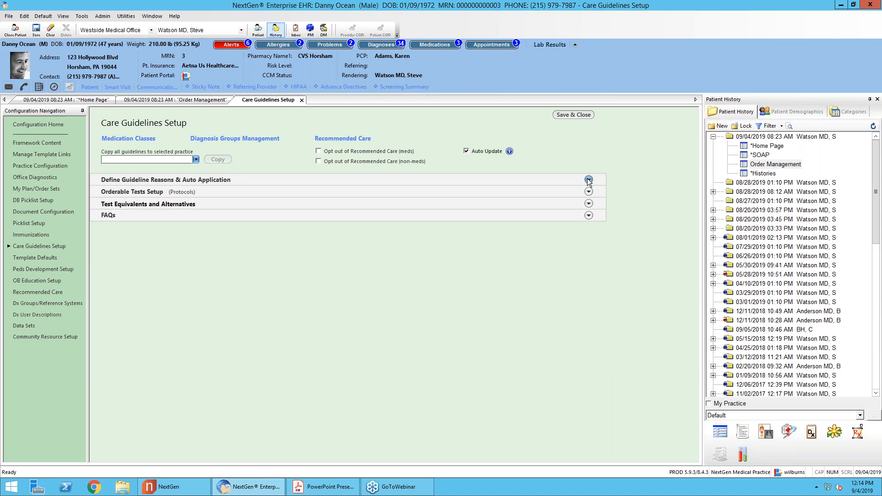
click(588, 192)
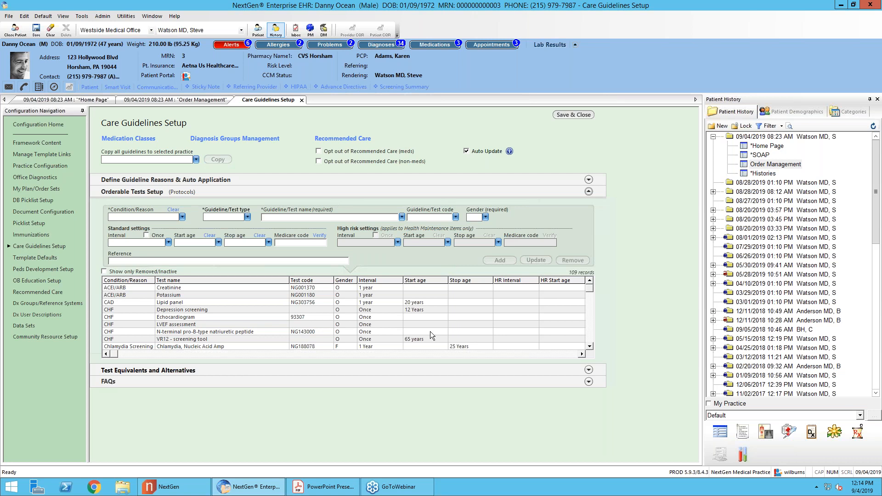
click(590, 347)
click(590, 347)
click(590, 347)
click(590, 348)
click(590, 348)
click(590, 347)
click(590, 347)
click(590, 348)
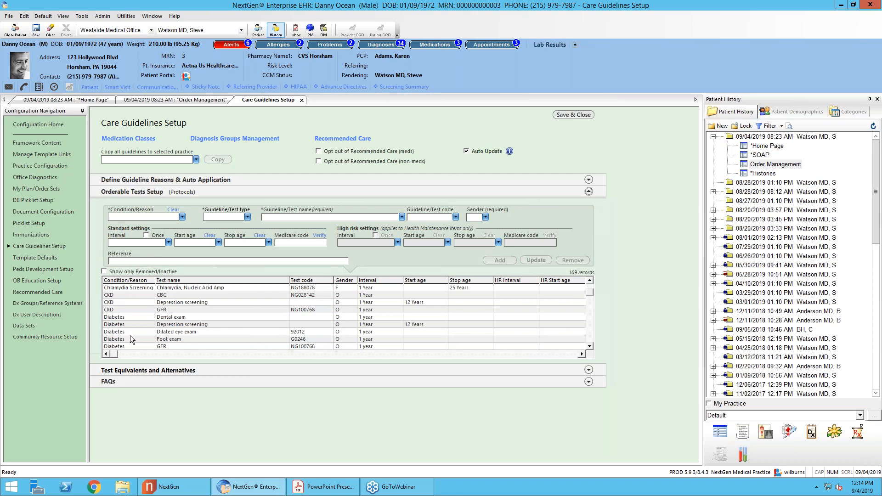
click(591, 347)
click(590, 347)
click(591, 346)
click(591, 347)
click(590, 347)
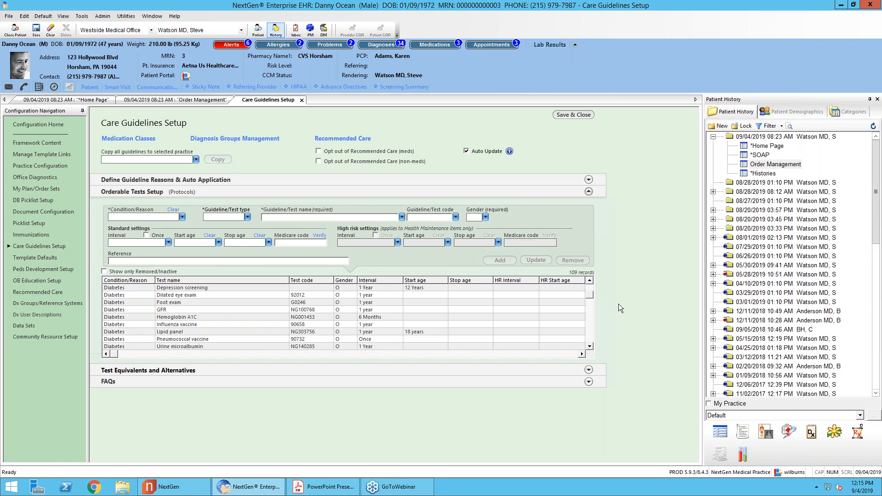
drag(590, 297, 590, 288)
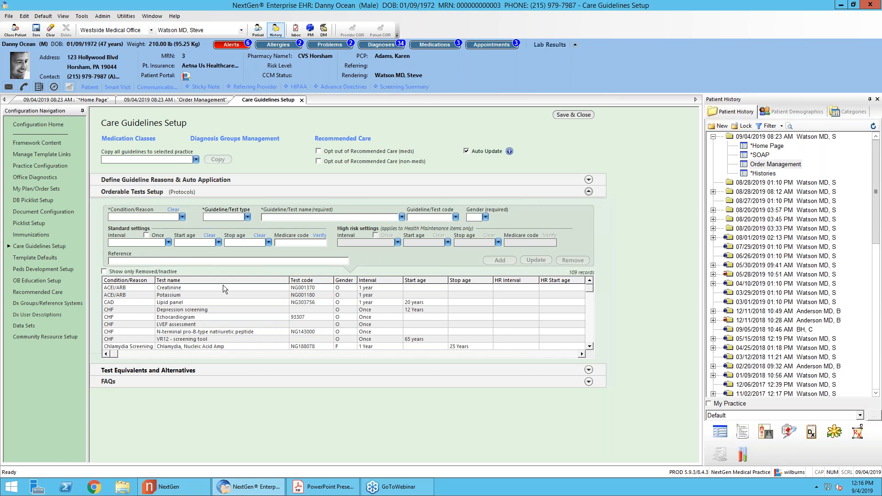
Sort the orderable tests by test name and select the Diabetes Lipid panel entry, leaving the start age dialog without changes
click(181, 281)
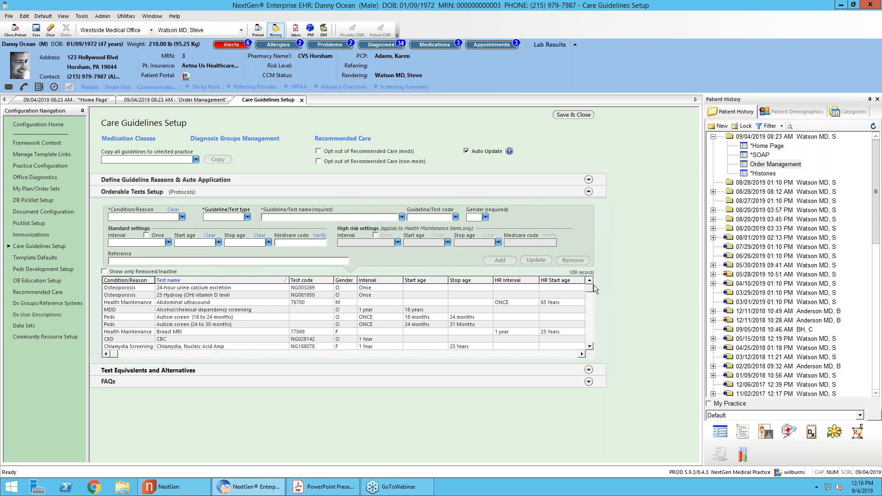
mouse_move(592, 286)
mouse_down()
mouse_move(589, 318)
mouse_move(590, 302)
mouse_up()
click(589, 324)
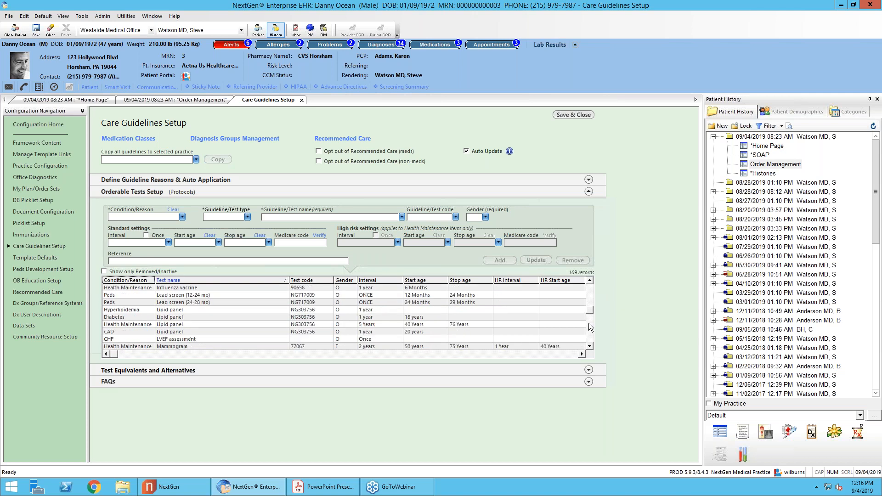
click(187, 317)
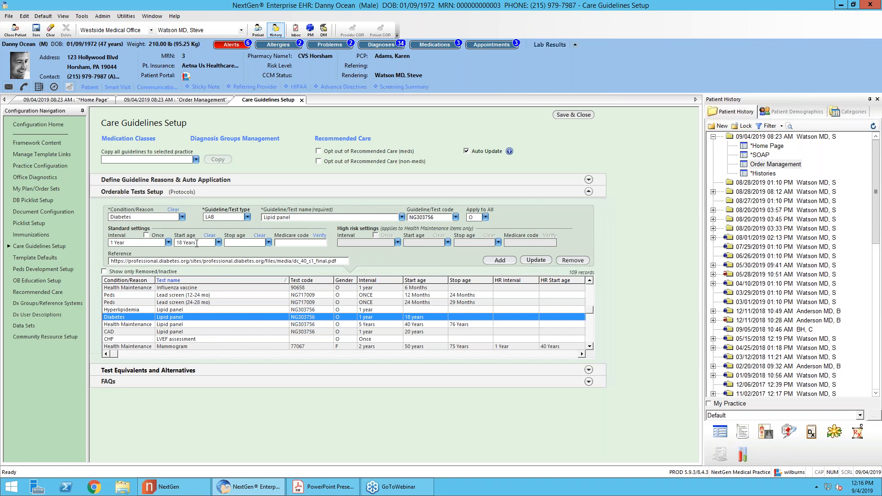
click(219, 243)
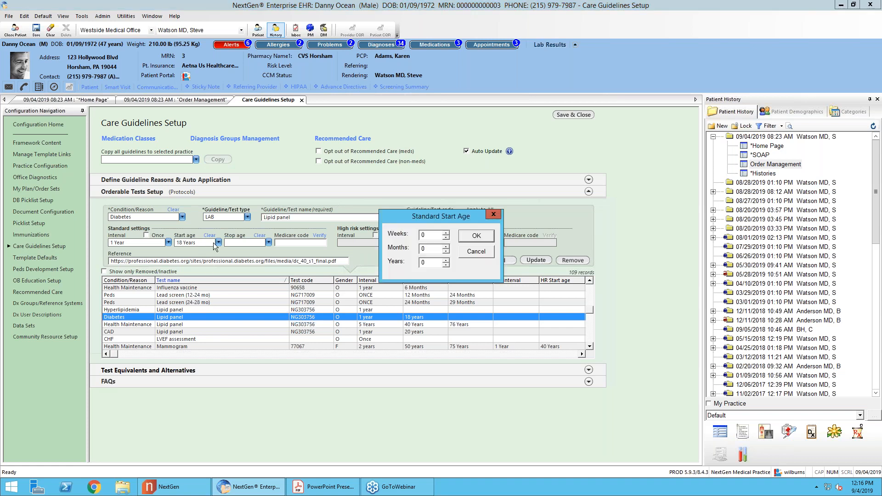
click(478, 252)
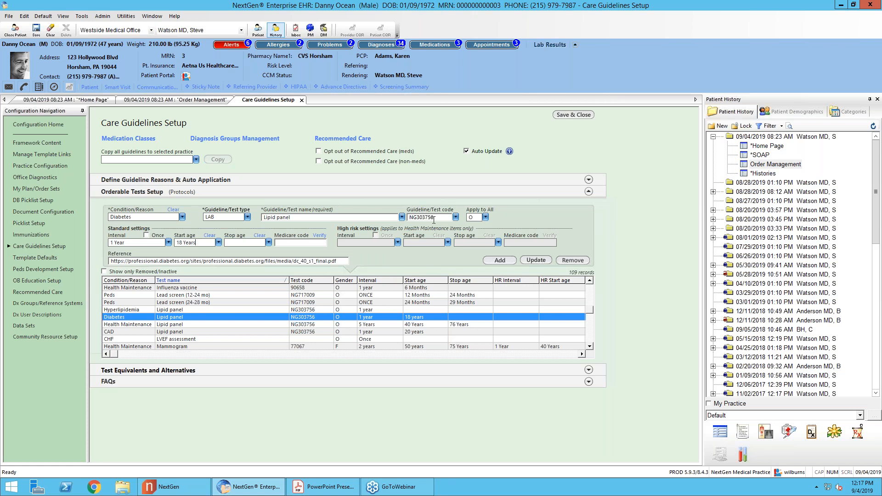
Expand Test Equivalents and Alternatives for the Lipid panel, and collapse the Orderable Tests Setup section
click(588, 370)
drag(693, 249, 687, 341)
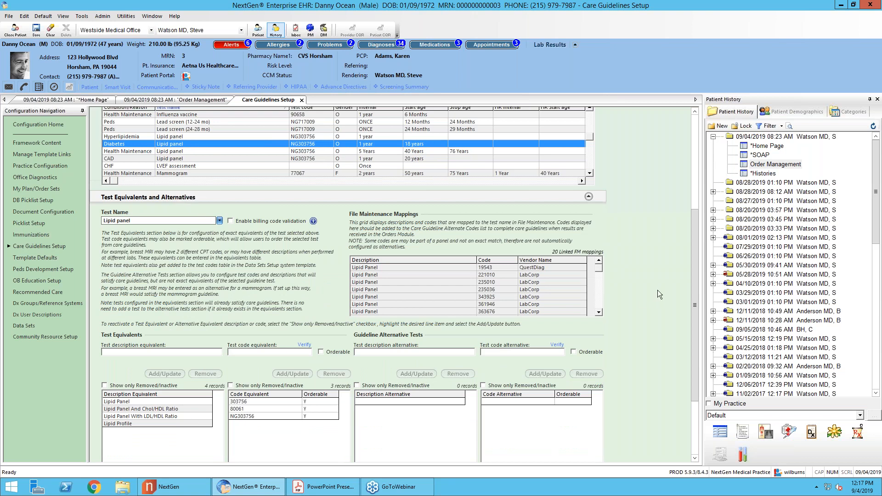
drag(695, 264, 693, 159)
click(589, 160)
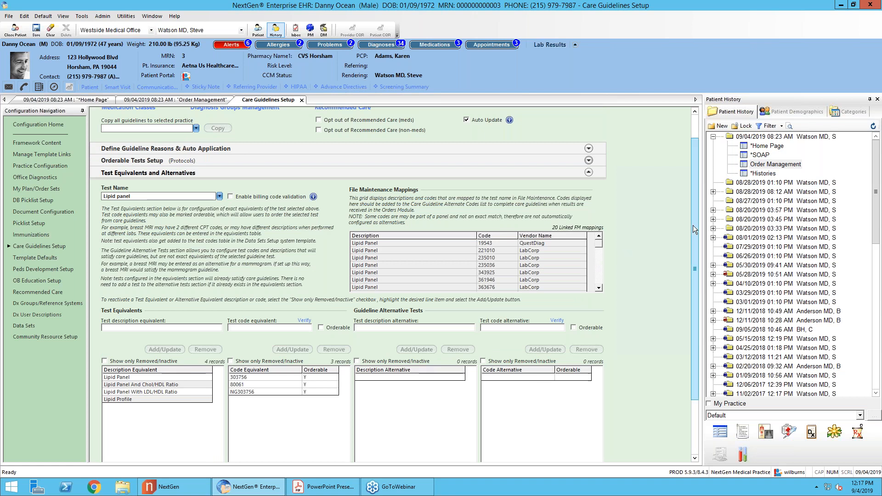
drag(693, 226, 691, 250)
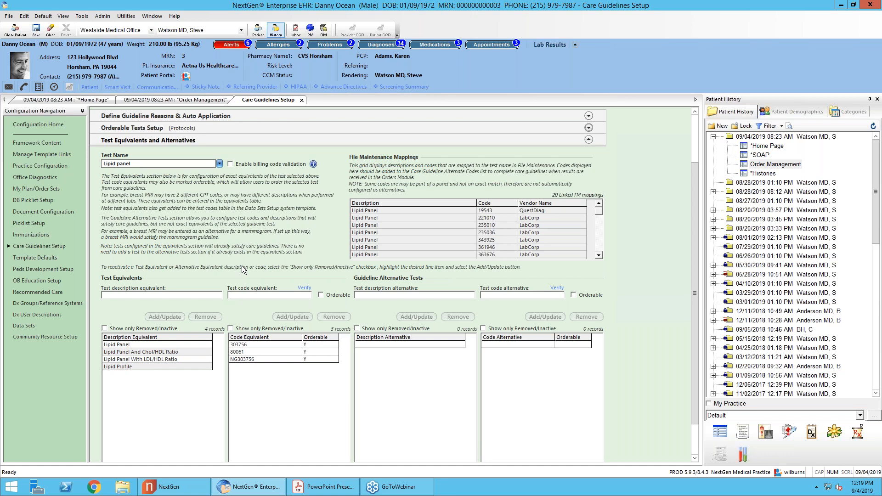
Add NG123456 as an orderable code equivalent for the Lipid panel, using the NG303756 entry as the starting point
click(257, 362)
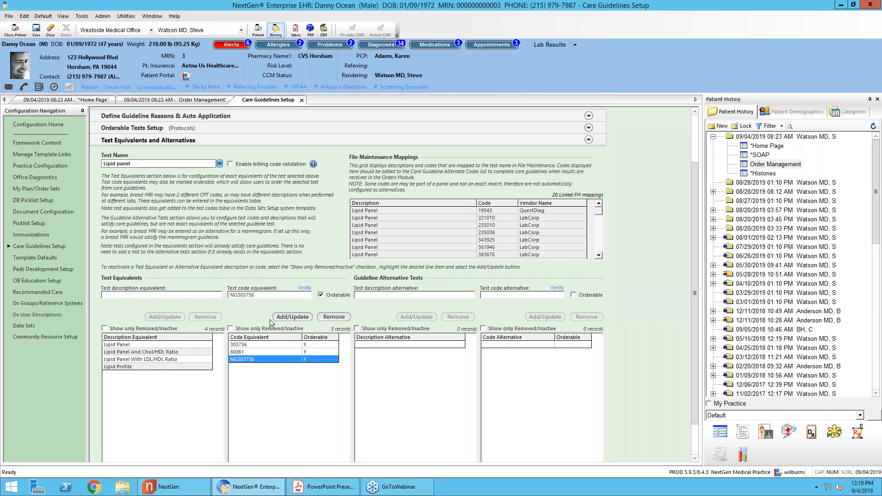
drag(263, 295, 211, 291)
text(NG123456)
click(285, 316)
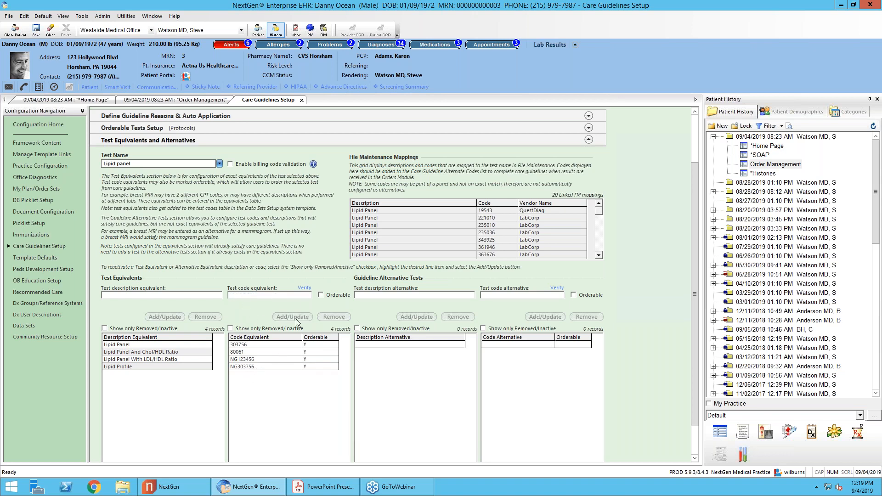
Remove the NG123456 code equivalent from the Lipid panel and select the NG303756 entry
click(274, 359)
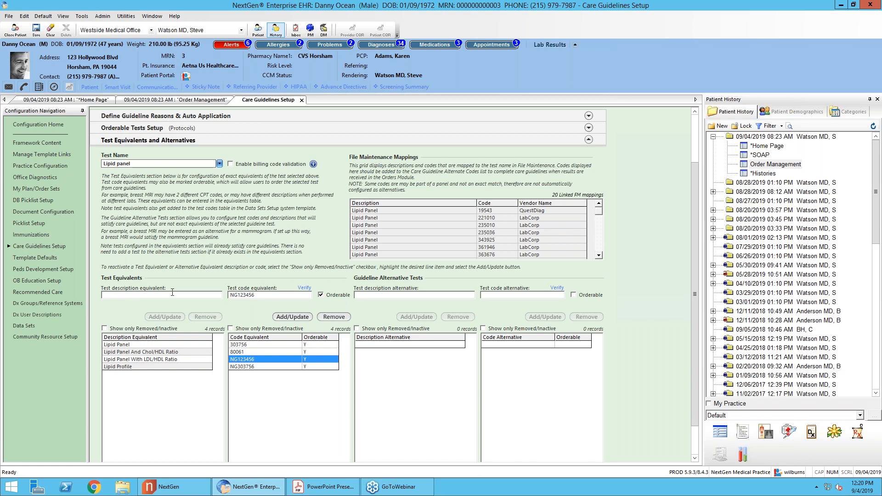
click(324, 316)
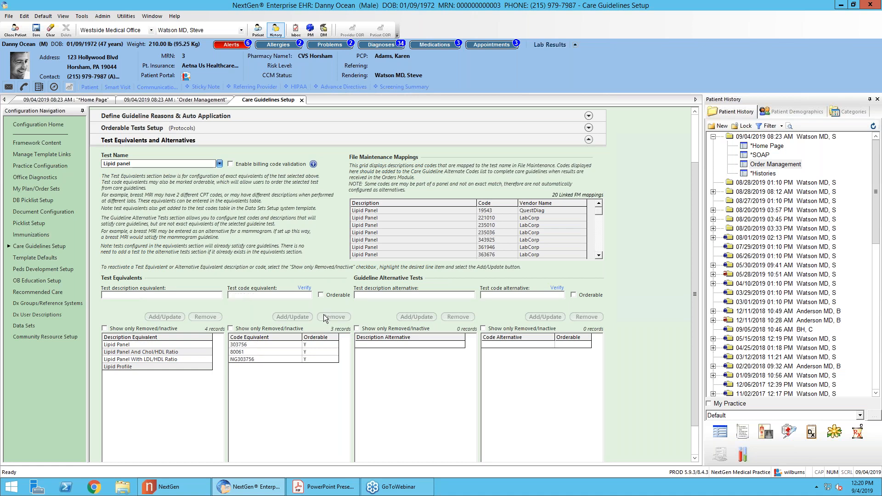
click(272, 360)
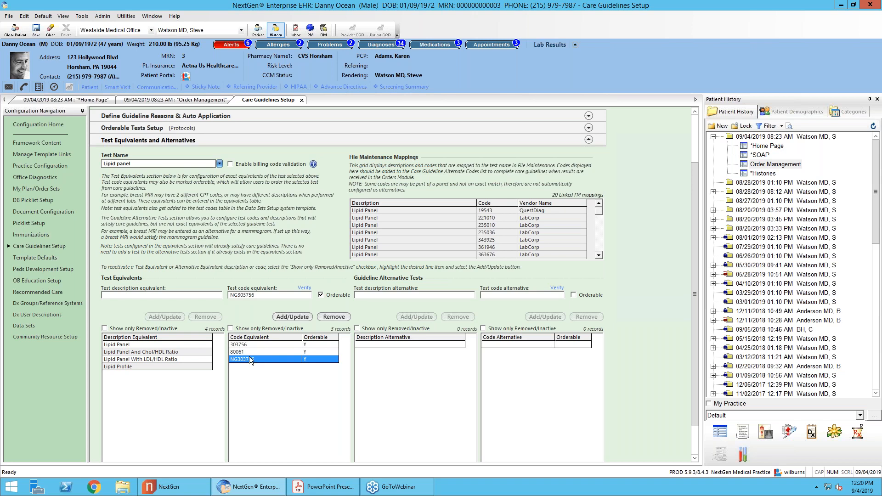
Open the patient's care guidelines from the Home Page, check the Lipid panel order on page 2, and save and close the guidelines
click(105, 101)
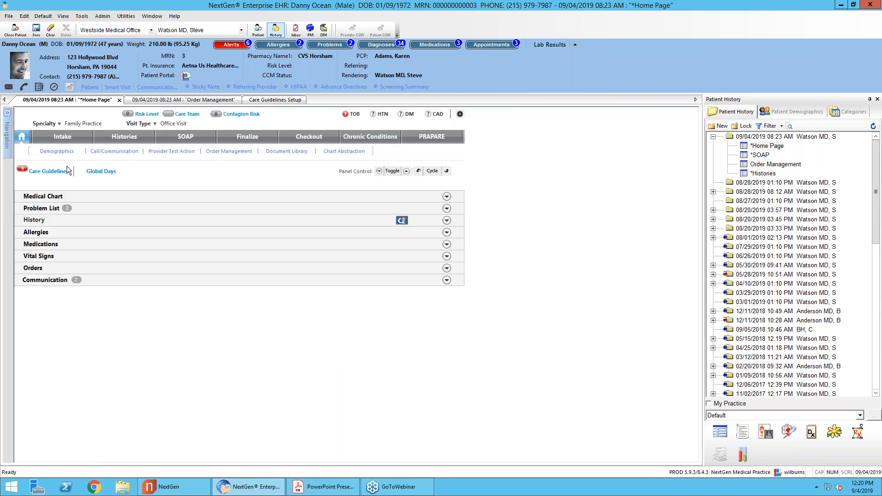
click(63, 175)
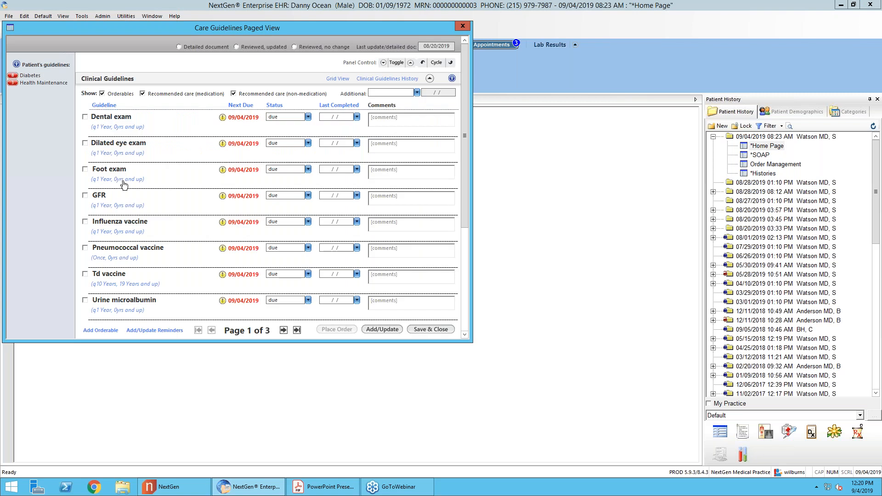
click(284, 330)
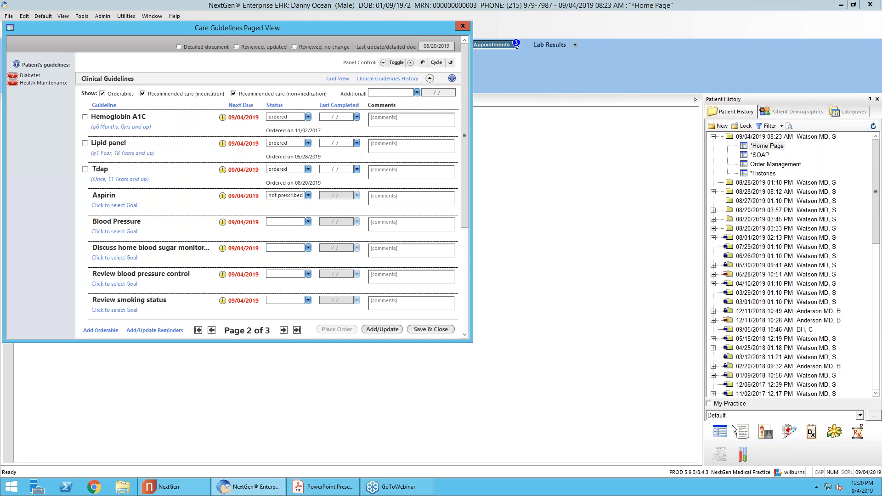
click(741, 454)
click(439, 330)
Cancel the 05/28/2019 order for LIPID PANEL alone in the Order Module's orders summary, with the comment "Testing"
click(743, 454)
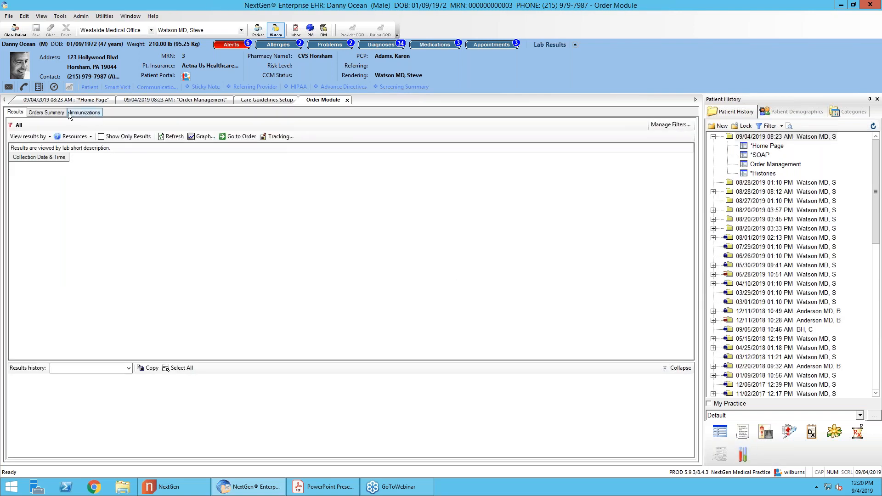
click(56, 112)
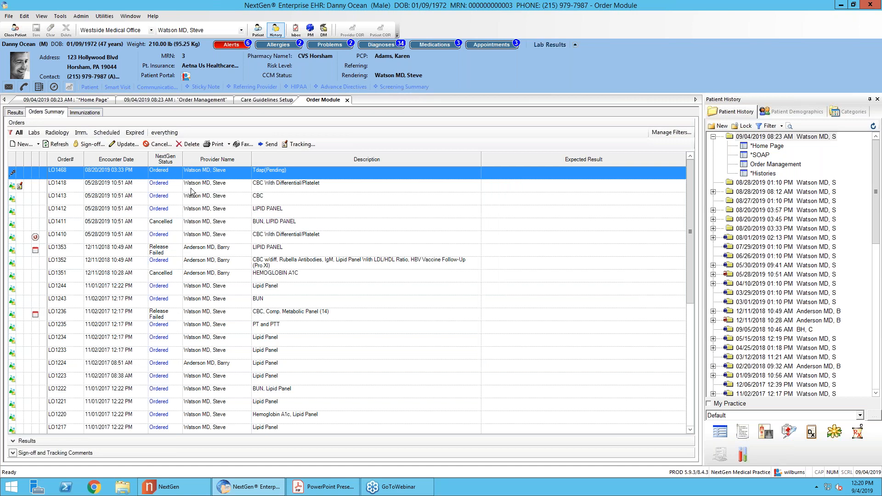
click(200, 213)
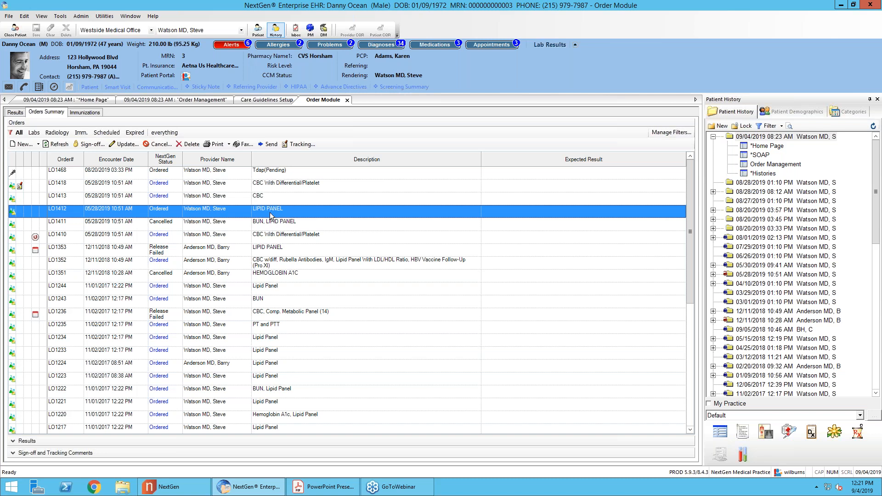
click(159, 144)
text(Testing)
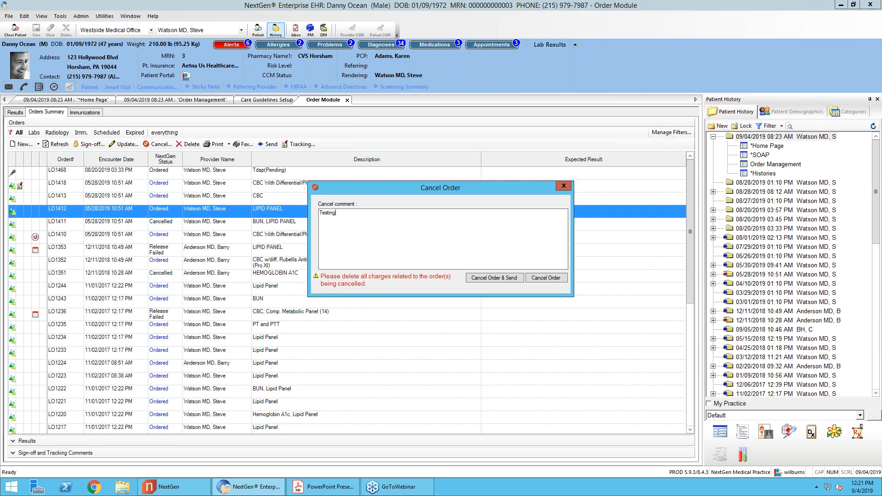
click(531, 278)
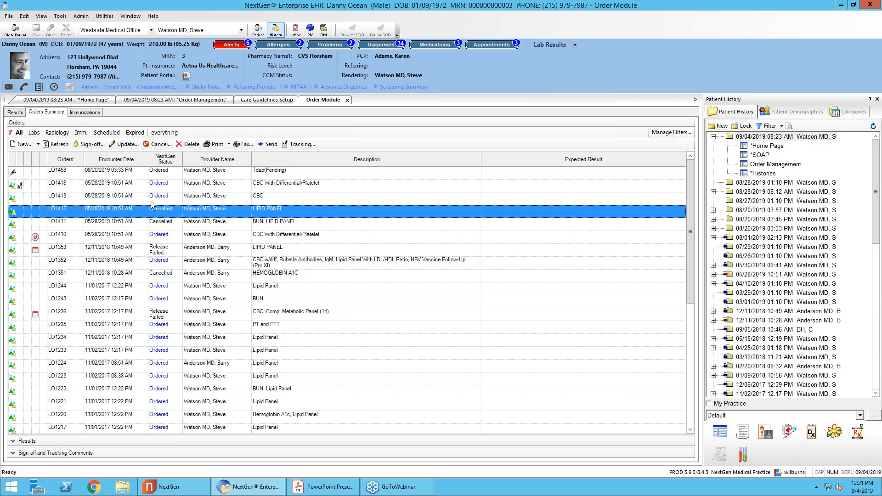
Reopen the patient's care guidelines, check the Lipid panel's ordered date on page 2, and close the guidelines
click(106, 101)
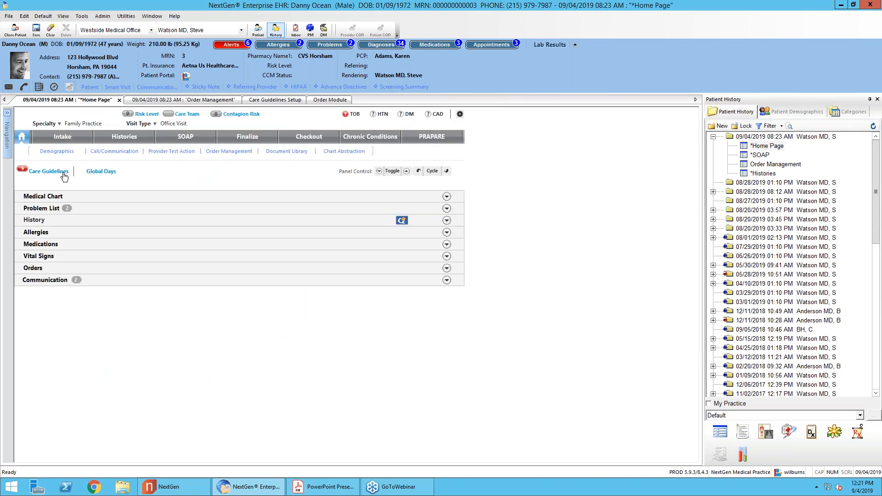
click(62, 175)
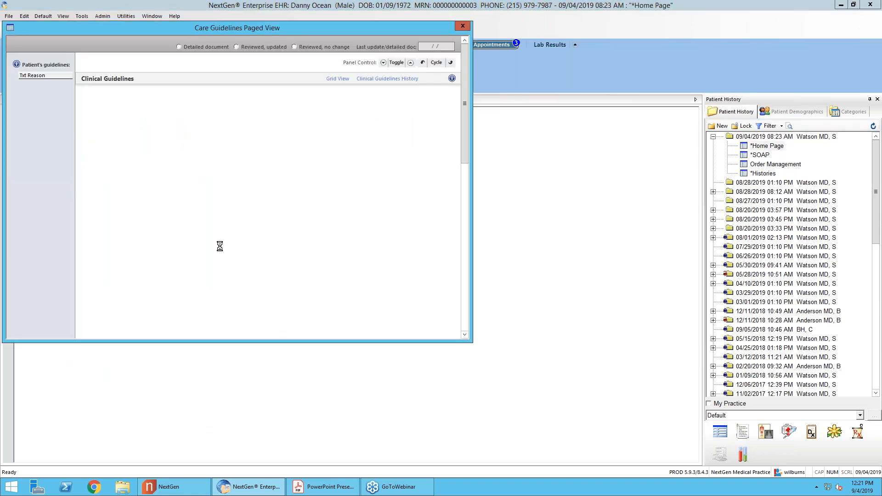
click(283, 330)
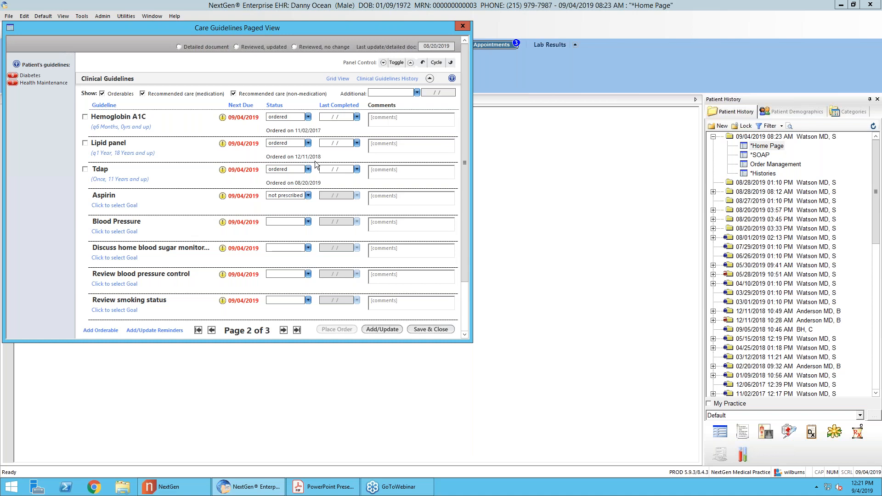
click(462, 26)
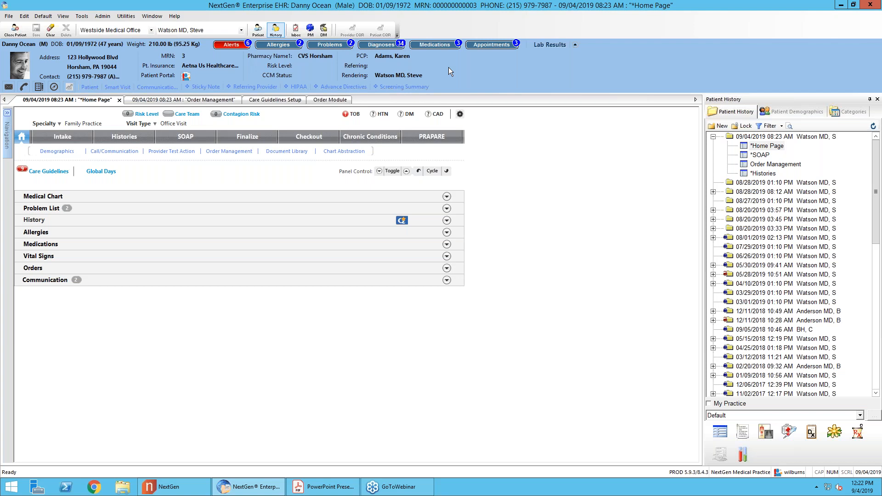
Open Screening Tools from the Home Page navigation, view the 08/20/2019 Drug Abuse Screening Test entry, and leave without changes
click(276, 100)
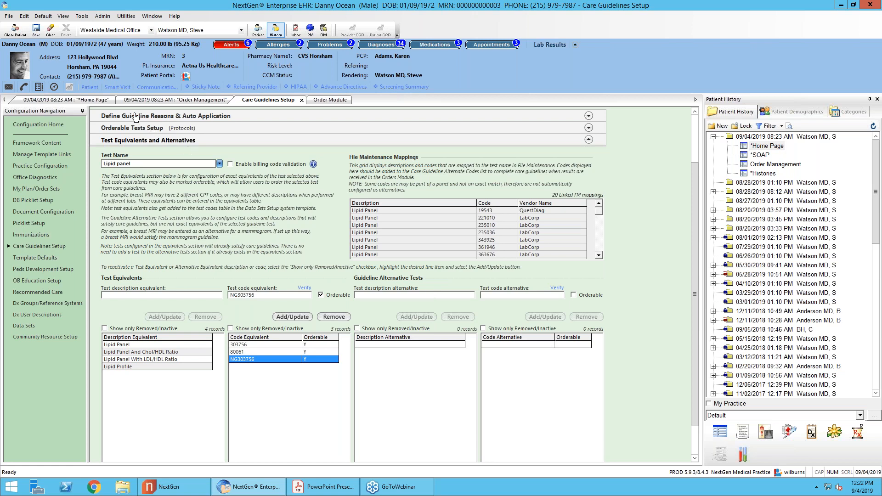
click(91, 102)
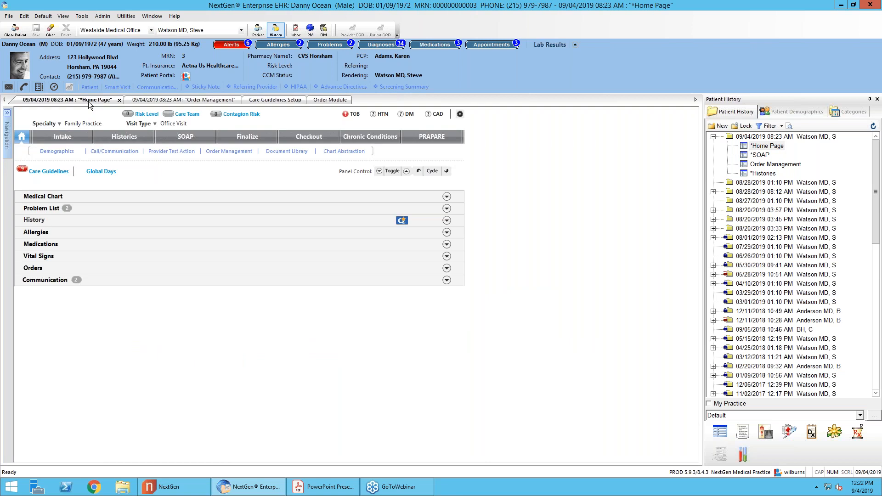
mouse_move(11, 122)
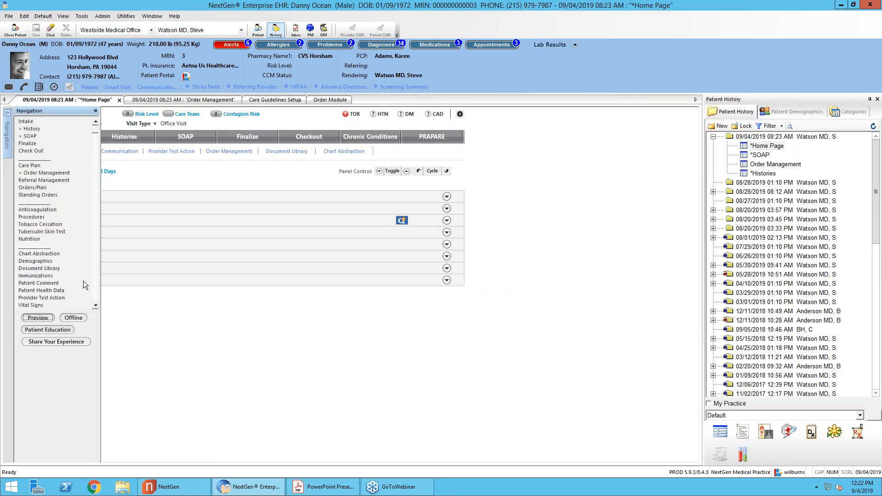
scroll(98, 299, down, 2)
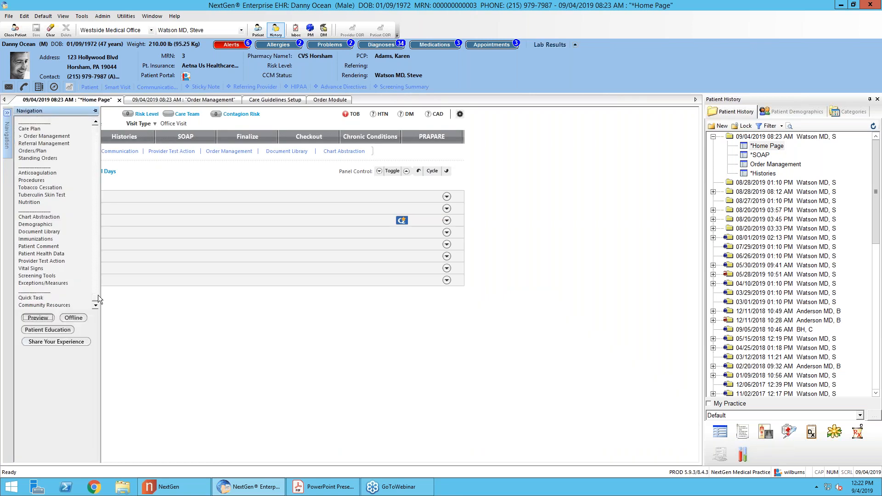
click(41, 276)
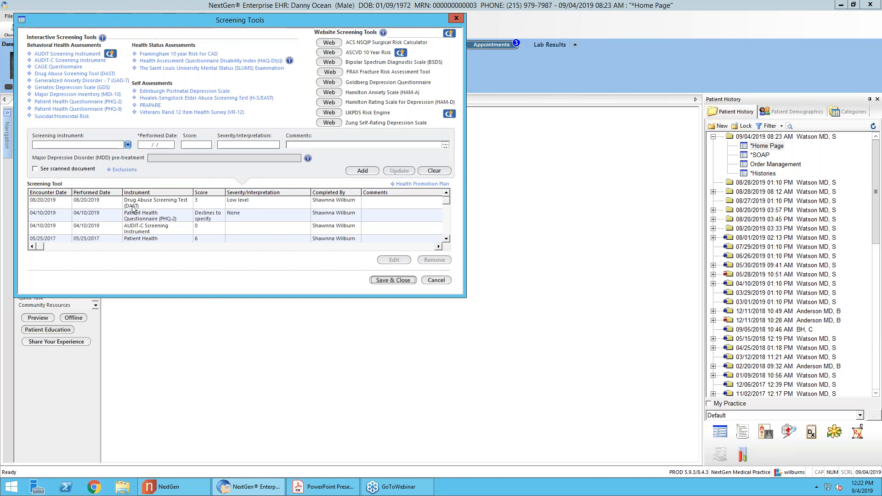
click(156, 202)
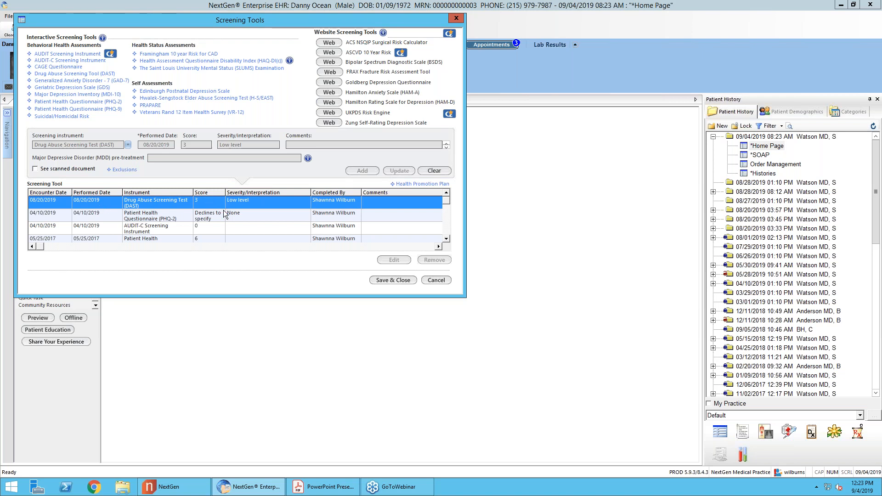
click(436, 280)
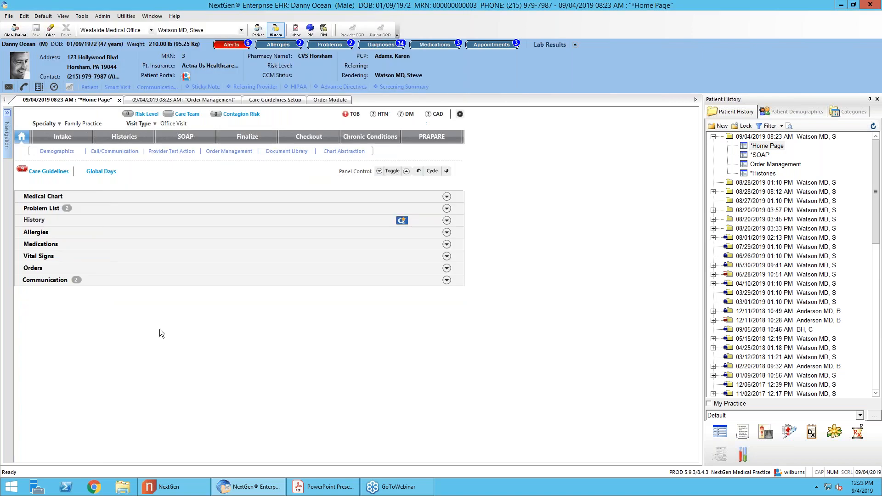
Look through all three pages of the patient's care guidelines for screening items, and close the guidelines
click(51, 170)
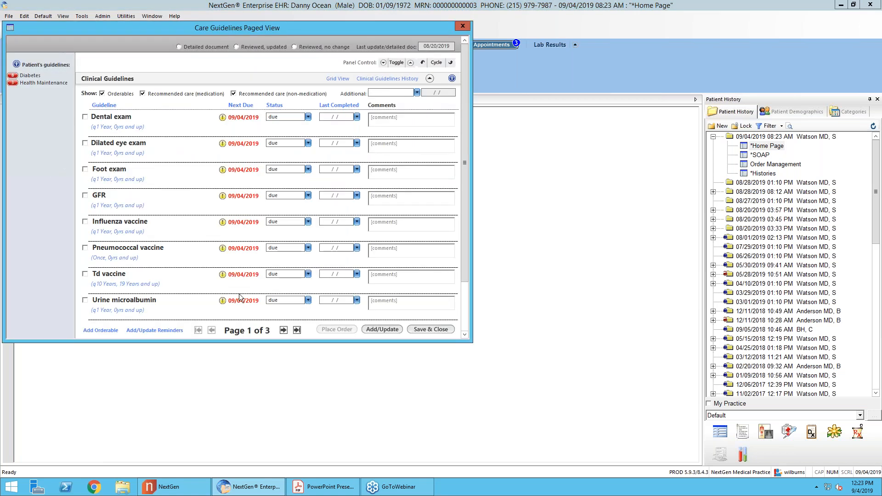
click(283, 330)
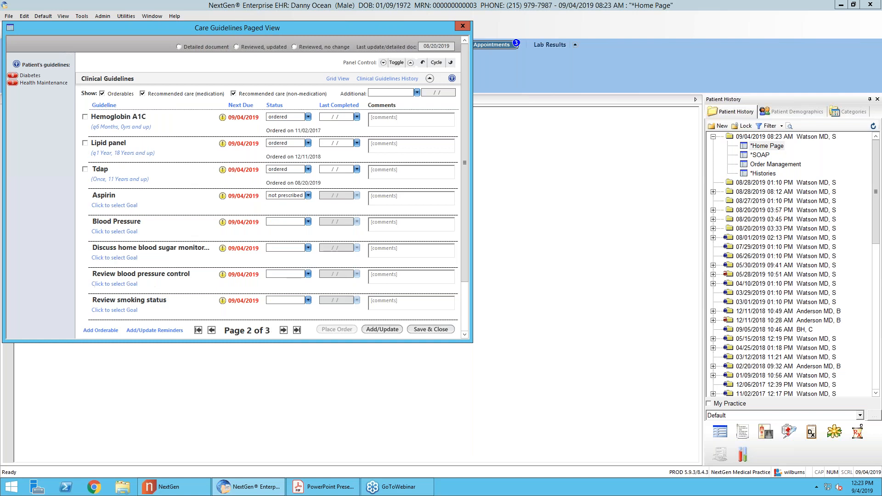
click(284, 330)
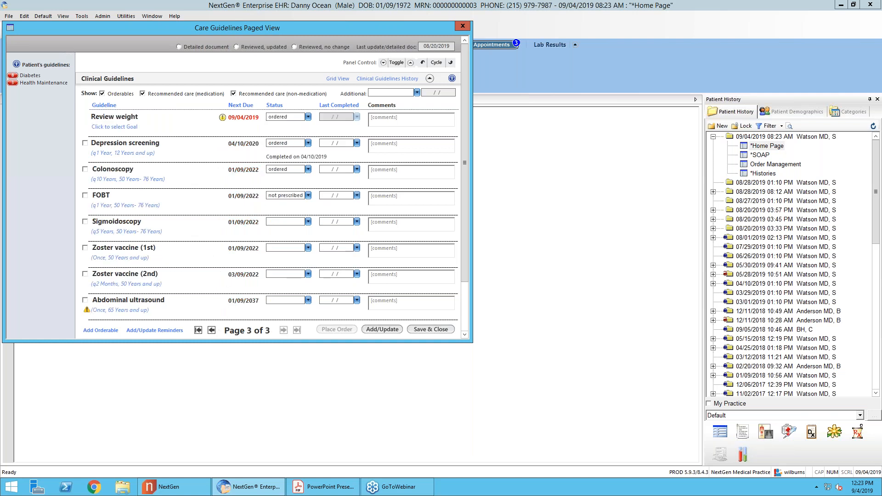
click(211, 330)
click(211, 330)
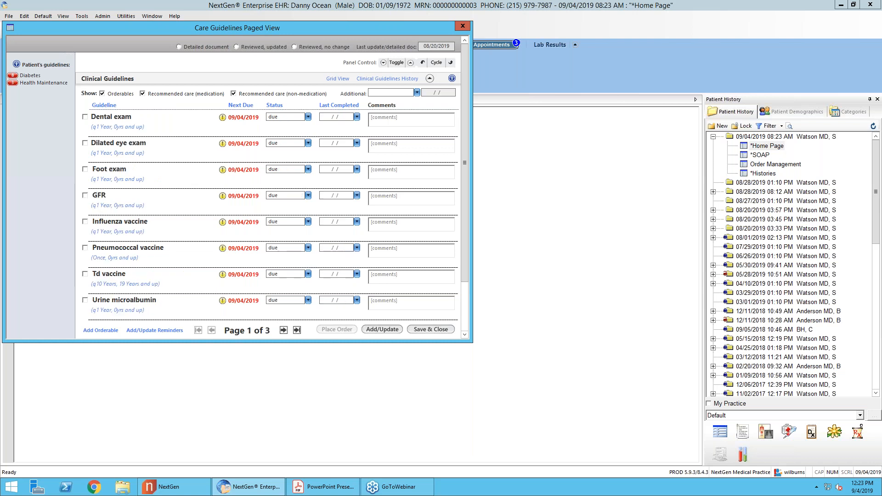
click(463, 28)
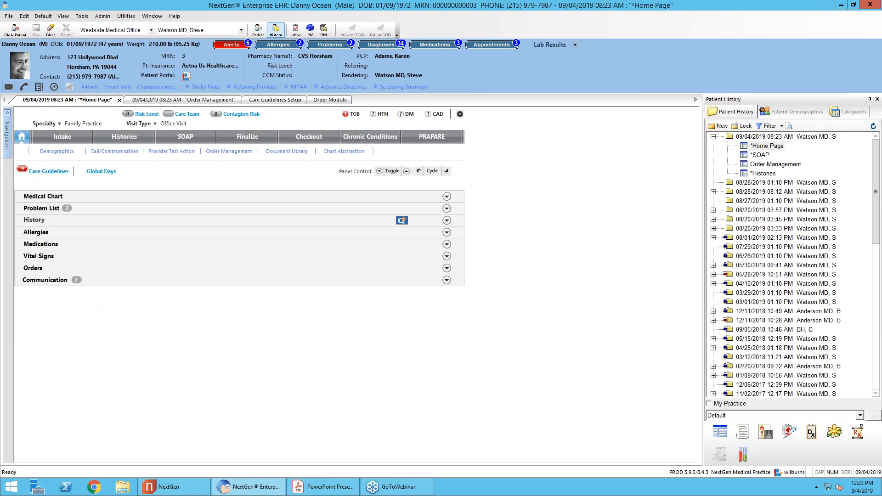
Return to Care Guidelines Setup, expand Orderable Tests Setup, and clear the template's fields, leaving the service item list without a selection
click(290, 100)
click(588, 129)
click(588, 192)
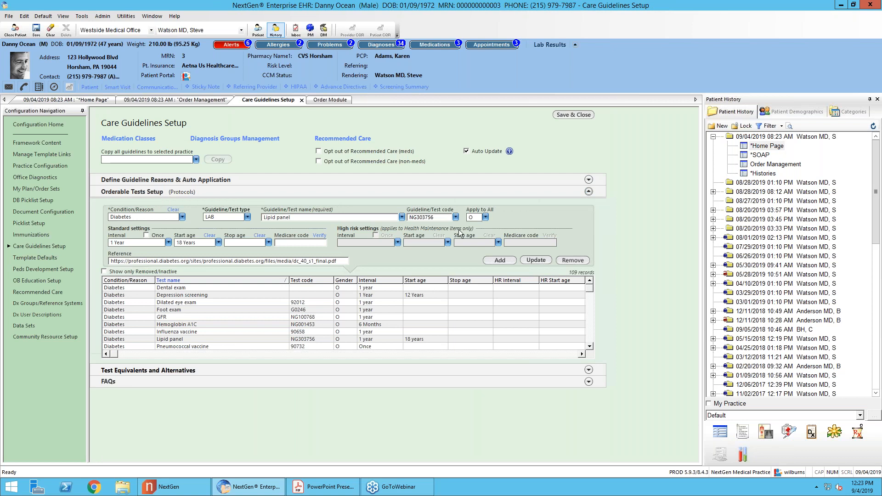
right_click(438, 256)
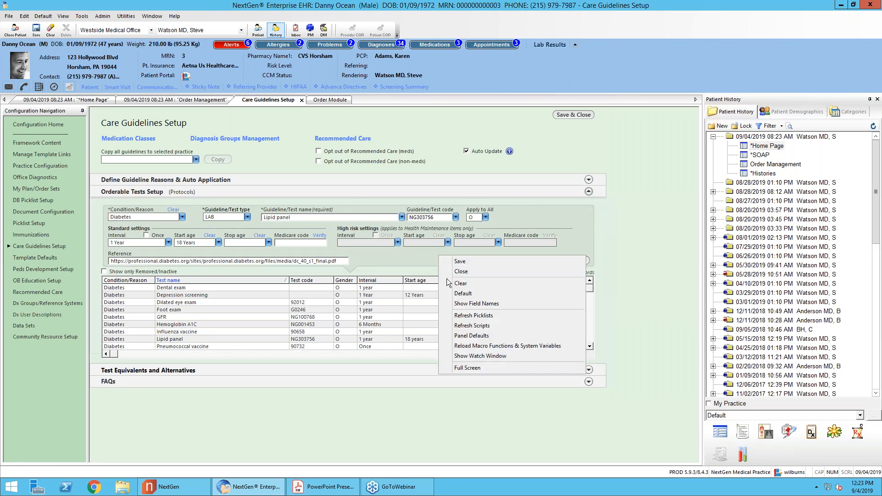
click(461, 284)
click(459, 264)
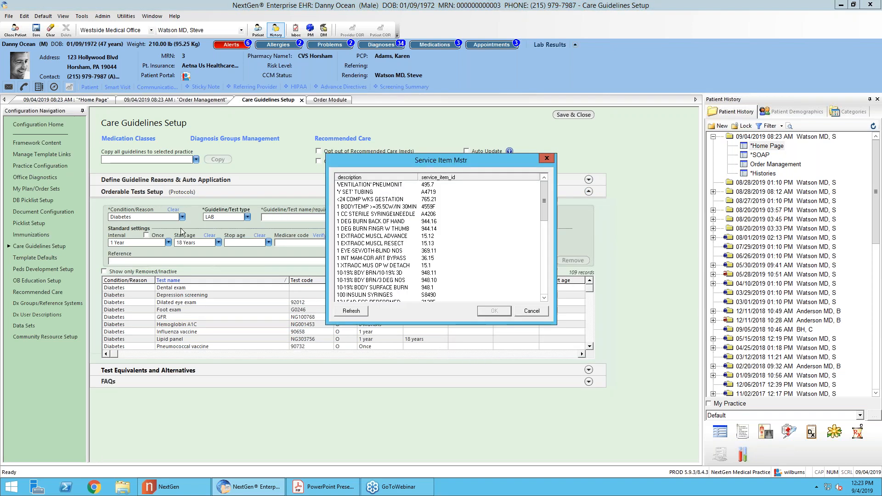
click(529, 311)
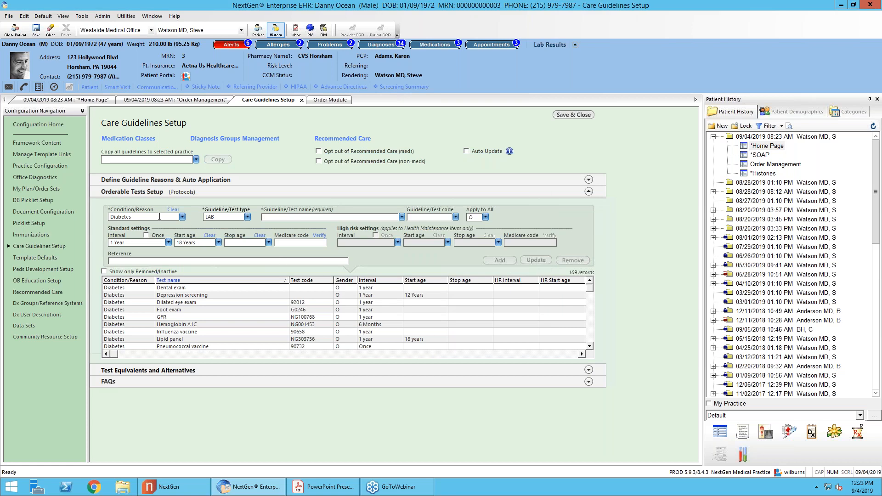
Set the orderable test's condition to Health Maintenance and its guideline type to Health Screening
click(142, 217)
click(363, 273)
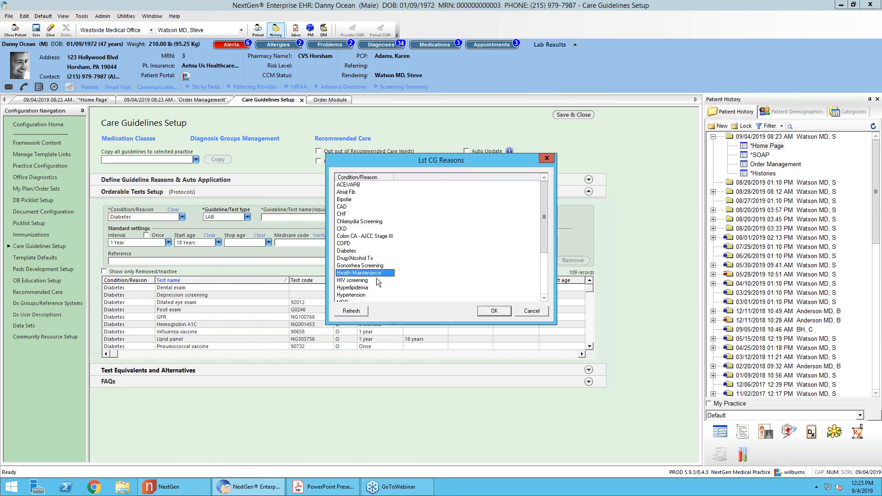
click(491, 311)
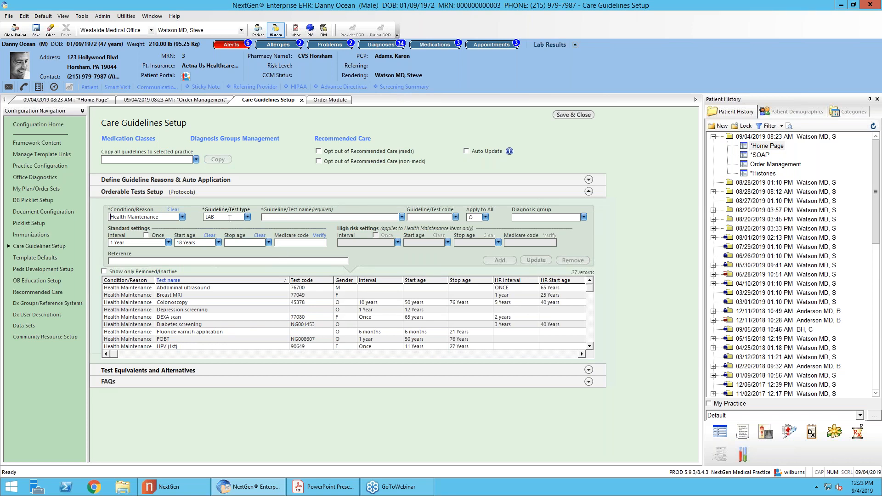
click(248, 217)
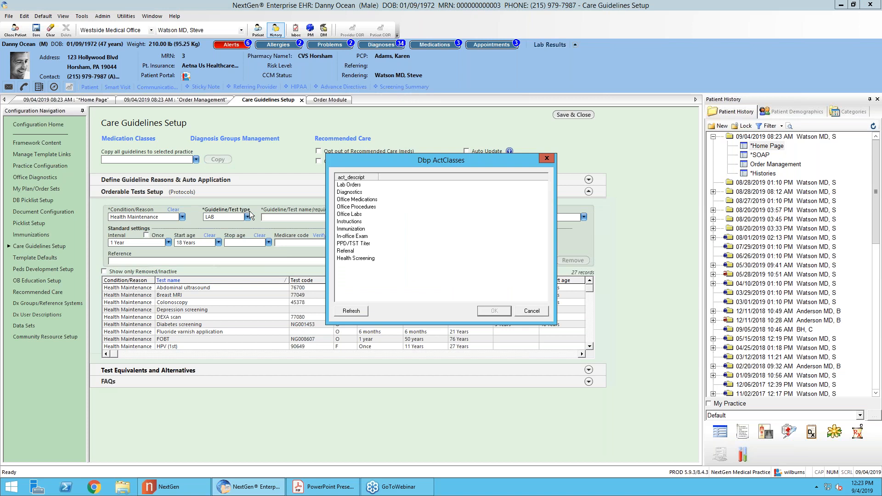
click(354, 259)
click(485, 311)
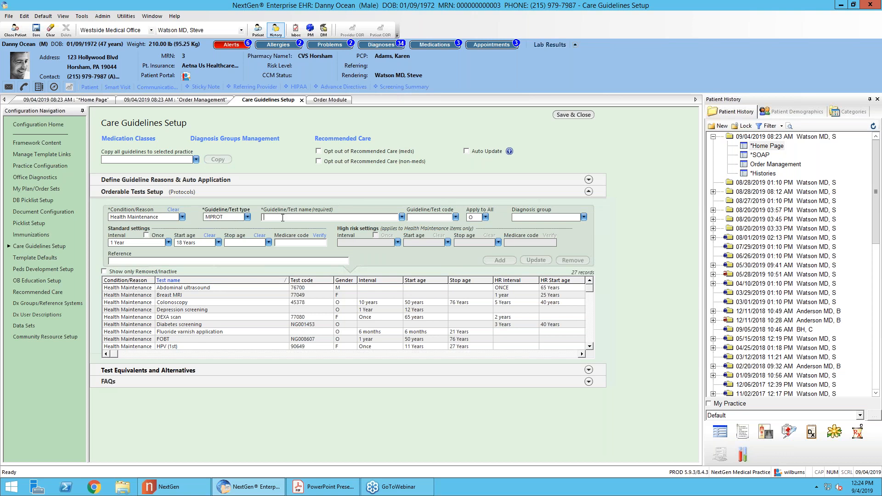
Check the name of the 08/20/2019 Drug Abuse Screening Test entry in Screening Tools from the Home Page, and close Screening Tools without changes
click(104, 100)
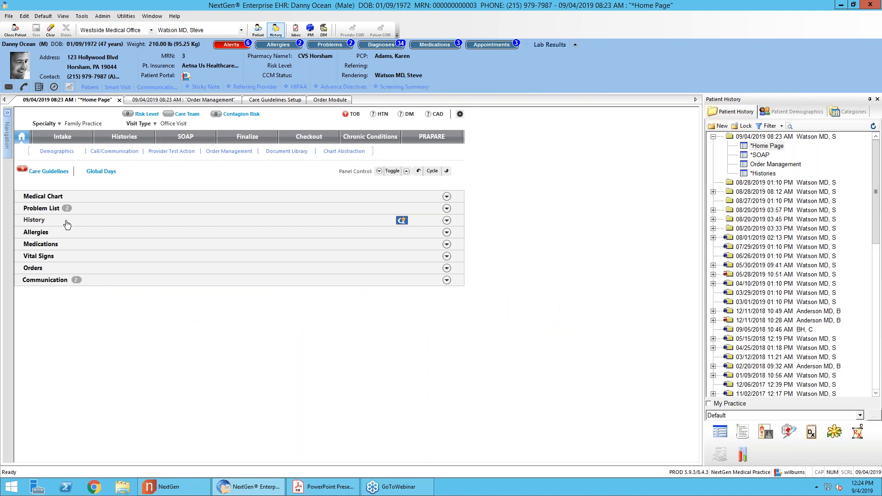
click(7, 114)
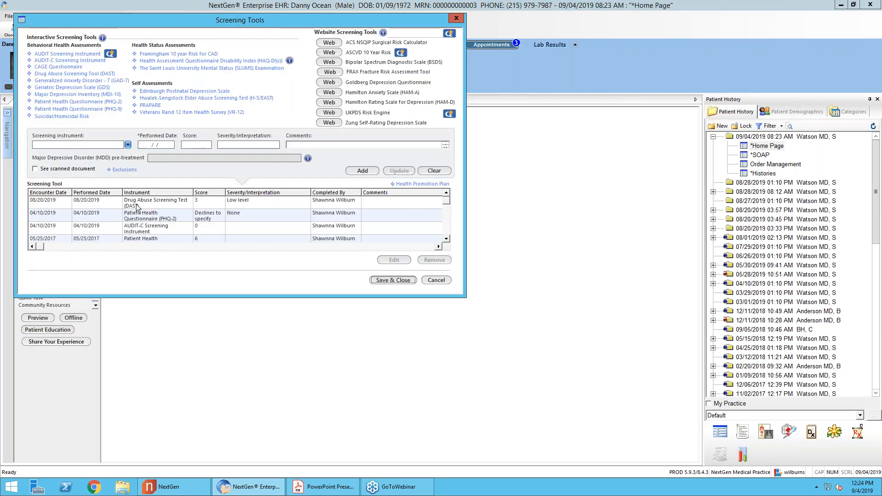
click(133, 205)
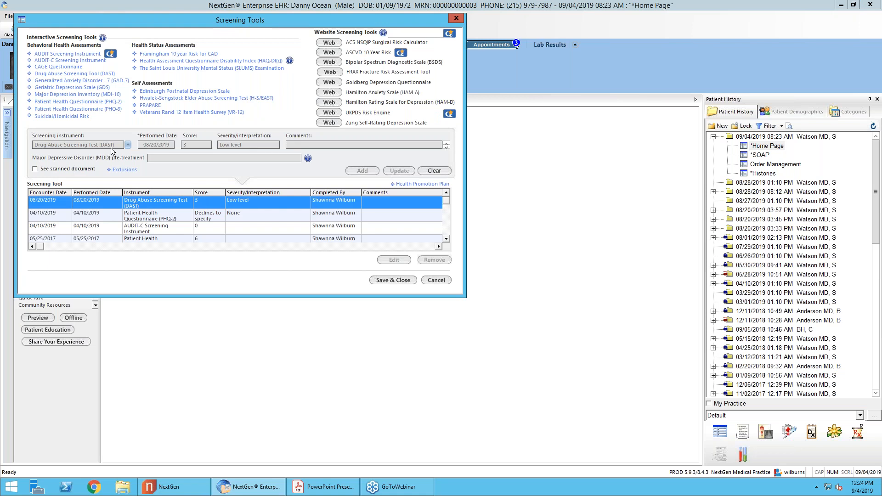
mouse_move(174, 487)
click(456, 19)
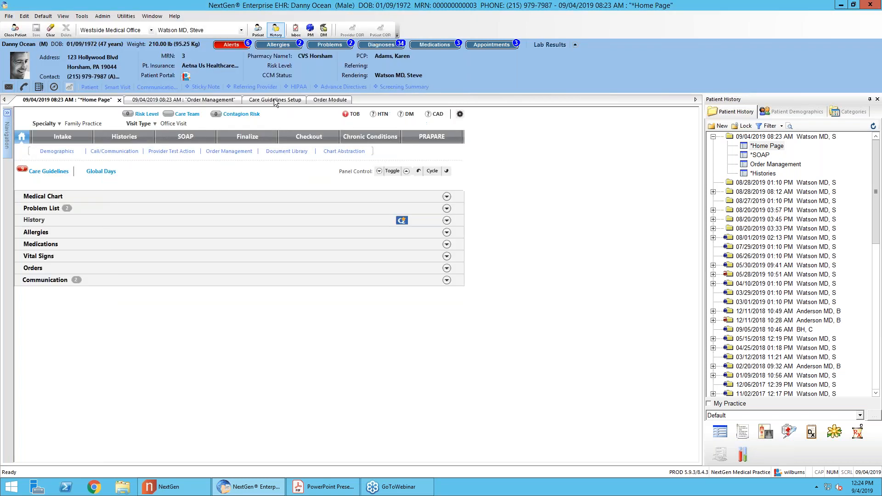
In Care Guidelines Setup, name the test Drug Abuse Screening Test (DAST), set its stop age to 75 Years, add it, and select it in the list
click(274, 100)
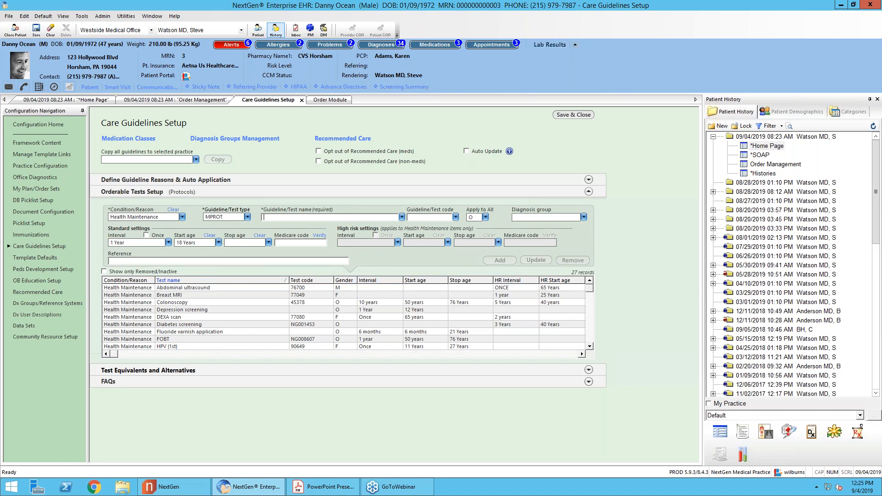
text(Drug Abuse Screening)
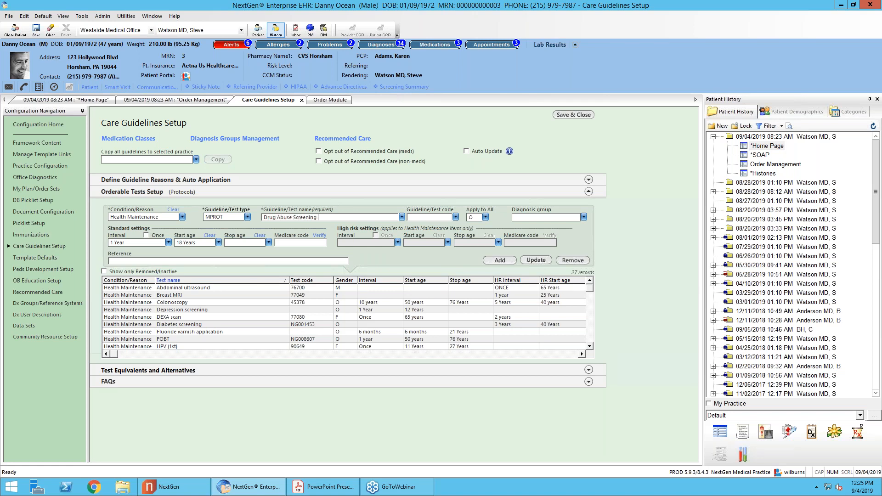
text( Test (DAST)
click(499, 261)
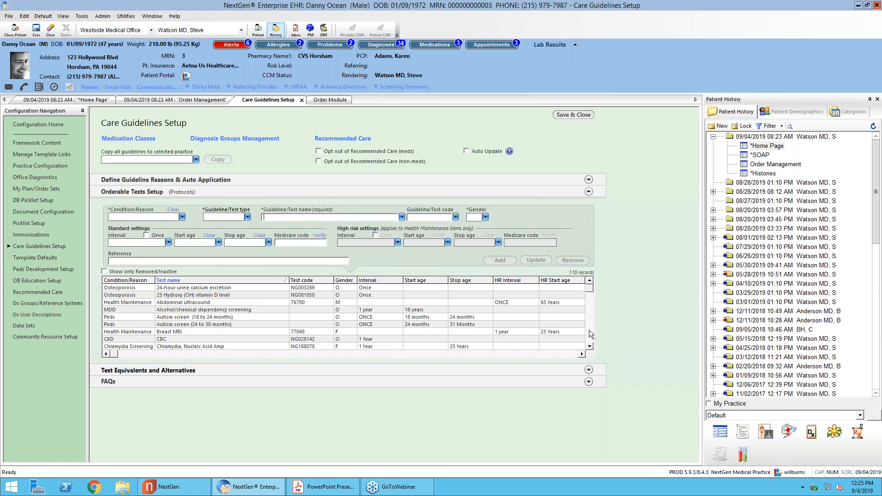
scroll(374, 310, down, 5)
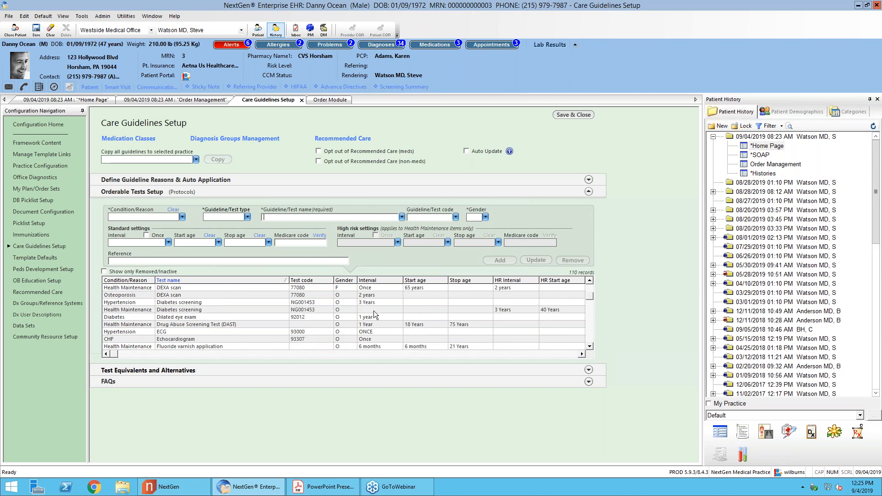
click(258, 325)
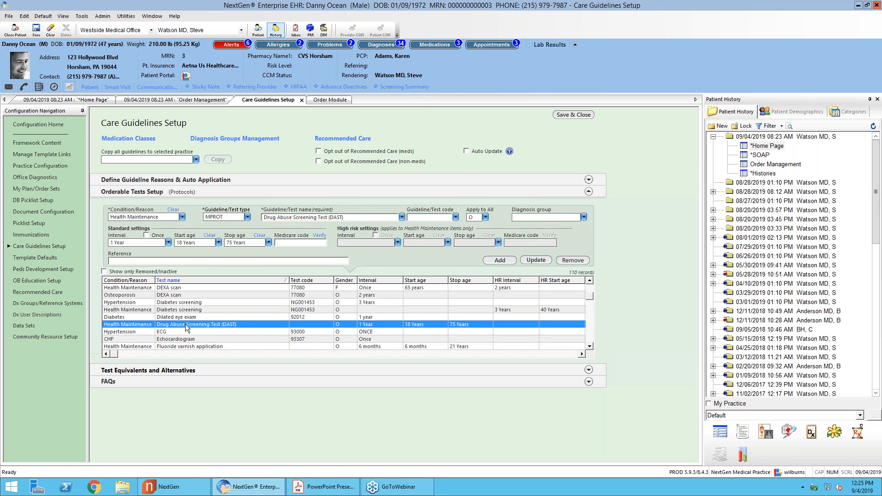
Re-apply the Health Maintenance protocol in the patient's care guidelines without risk indicators, and check the Drug Abuse Screening Test (DAST) entry on page 3
click(92, 101)
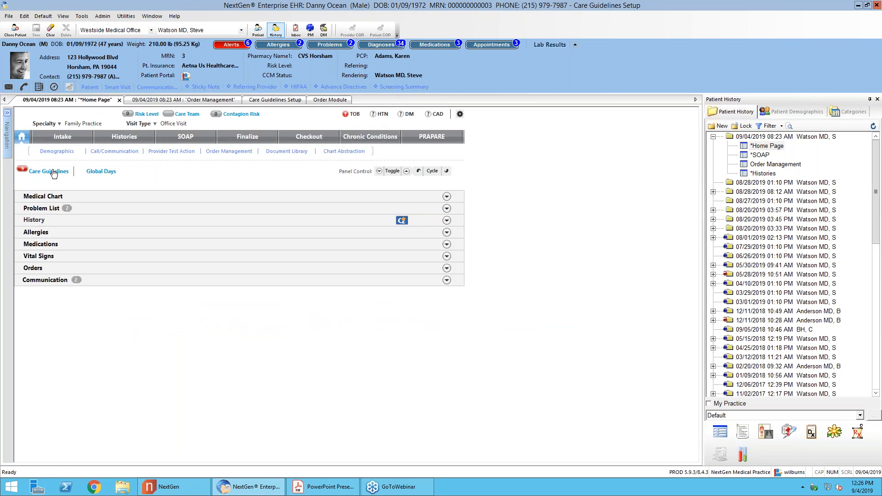
click(53, 172)
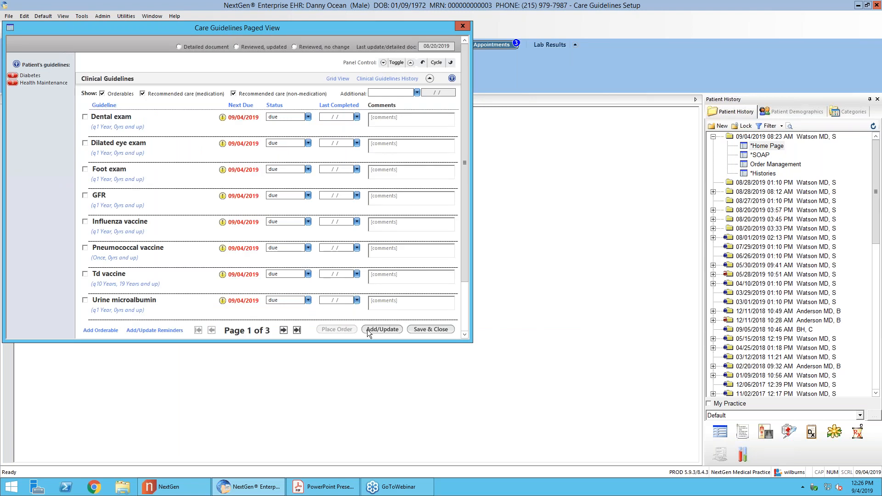
click(374, 329)
click(80, 112)
click(147, 199)
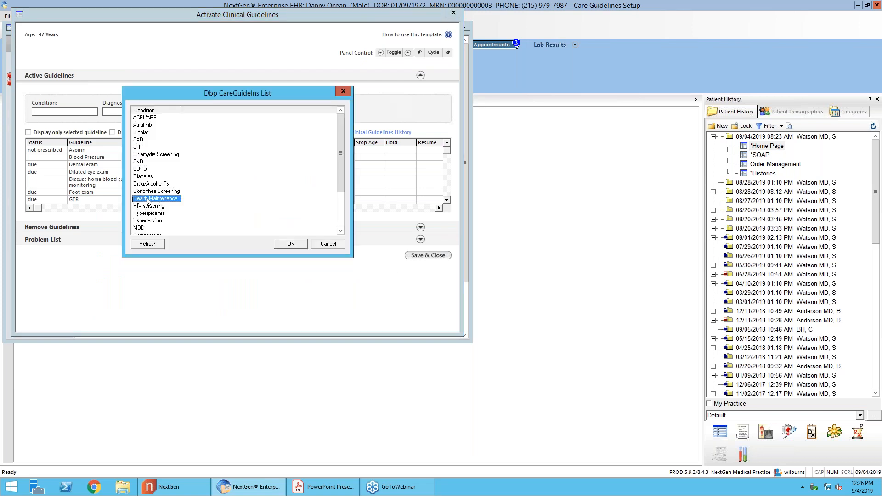
click(290, 244)
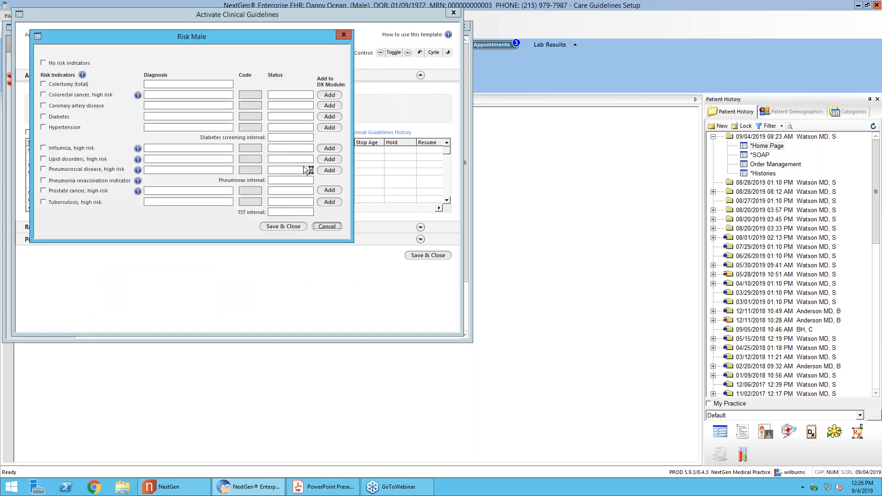
click(284, 227)
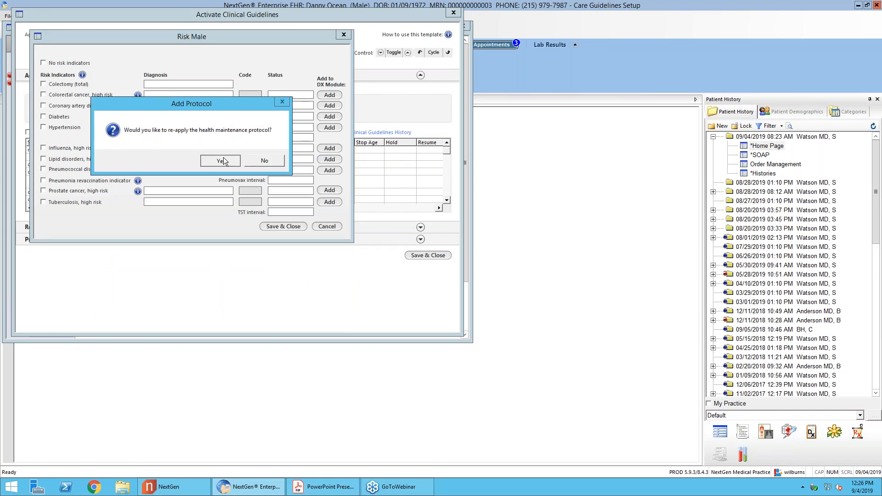
click(221, 161)
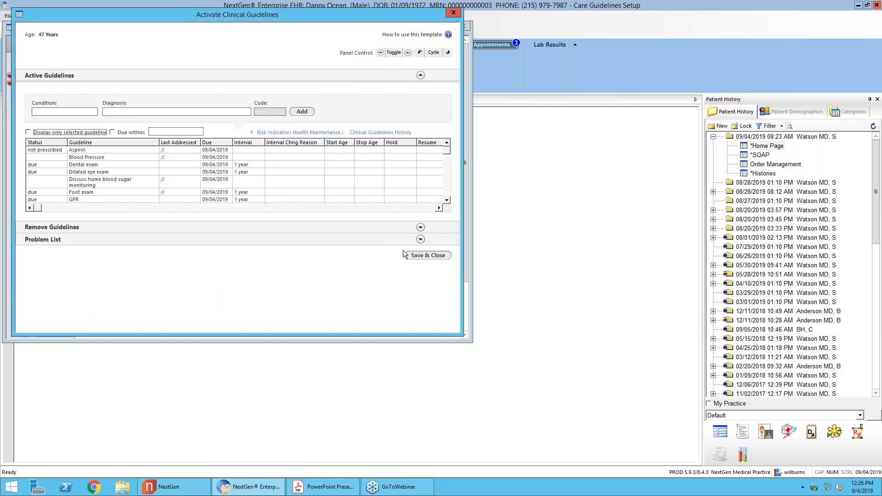
click(415, 256)
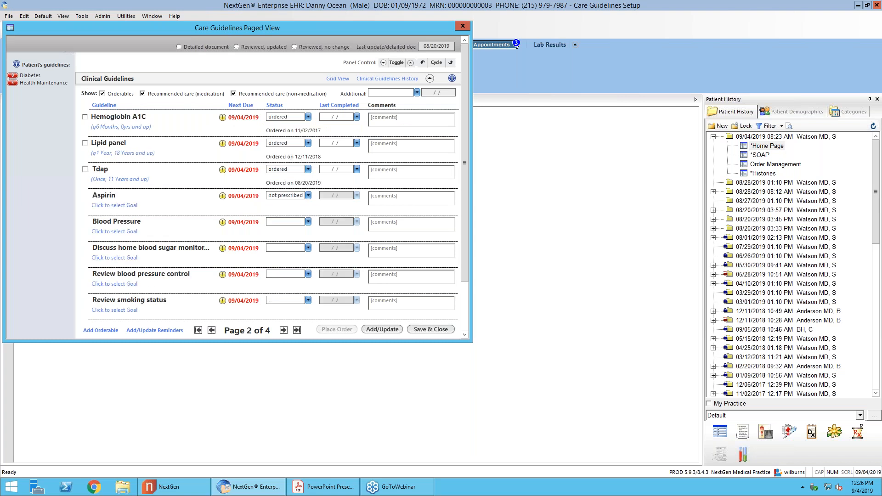
click(283, 330)
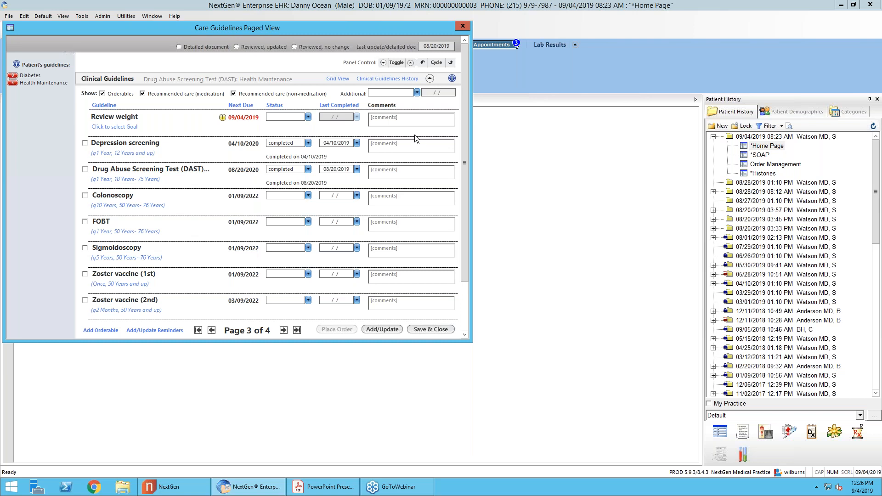
click(462, 27)
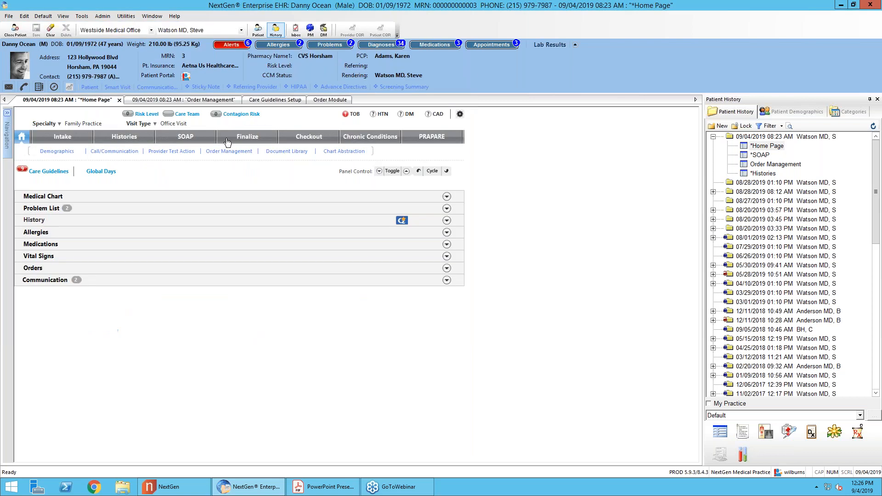
Return to Care Guidelines Setup and view the Test Equivalents and Alternatives for Drug Abuse Screening Test (DAST)
click(289, 100)
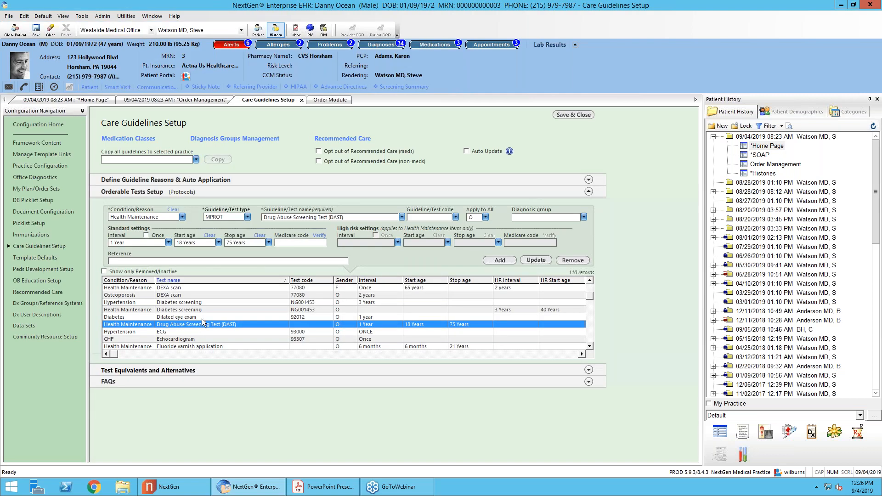
click(589, 371)
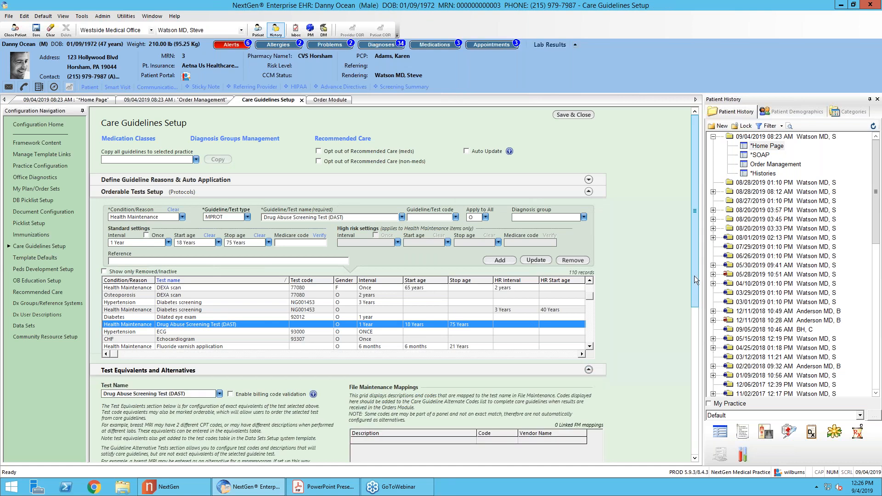
drag(694, 276, 695, 425)
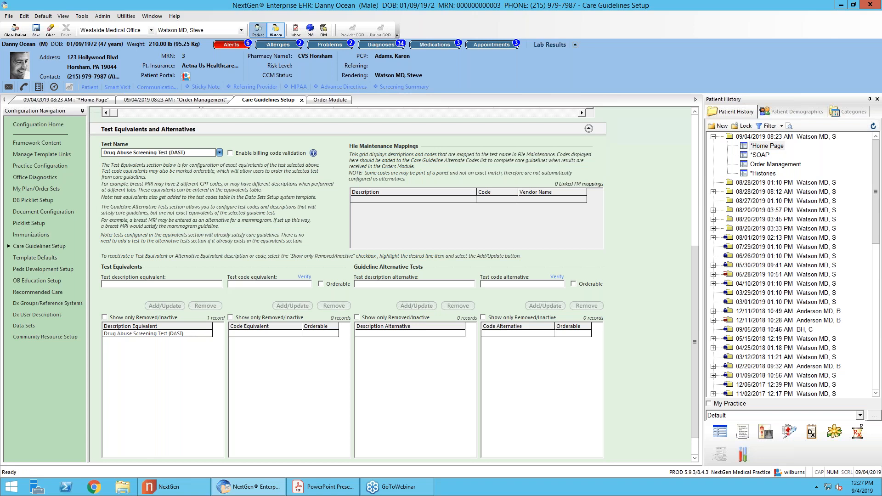
Switch to the previously accessed pediatric patient's chart and open the Home Page of the 09/04/2019 10:19 AM encounter
click(259, 29)
click(335, 233)
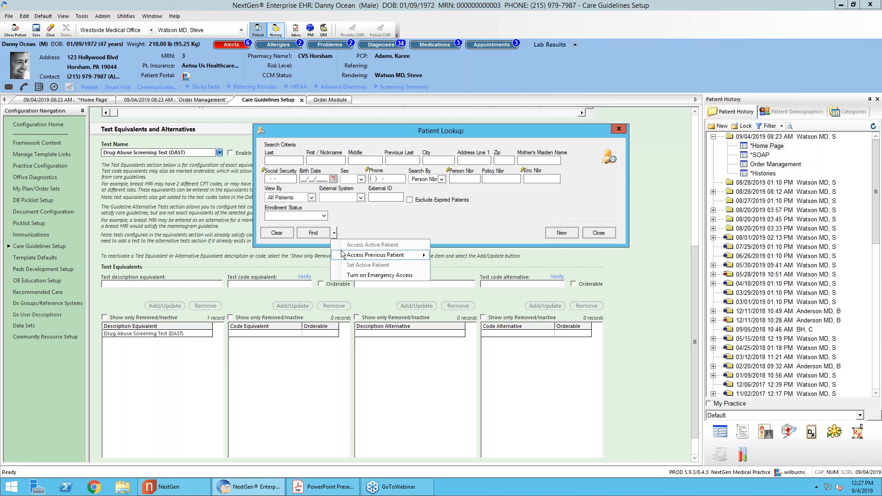
mouse_move(414, 255)
click(447, 266)
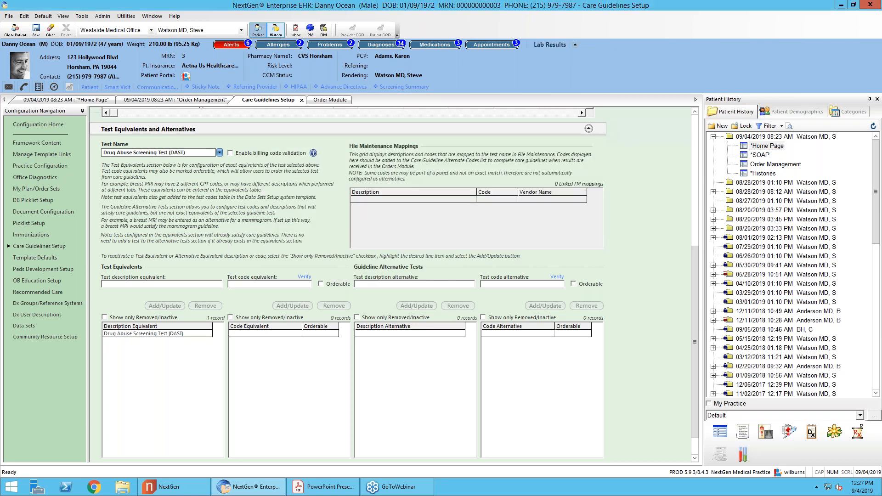
click(405, 264)
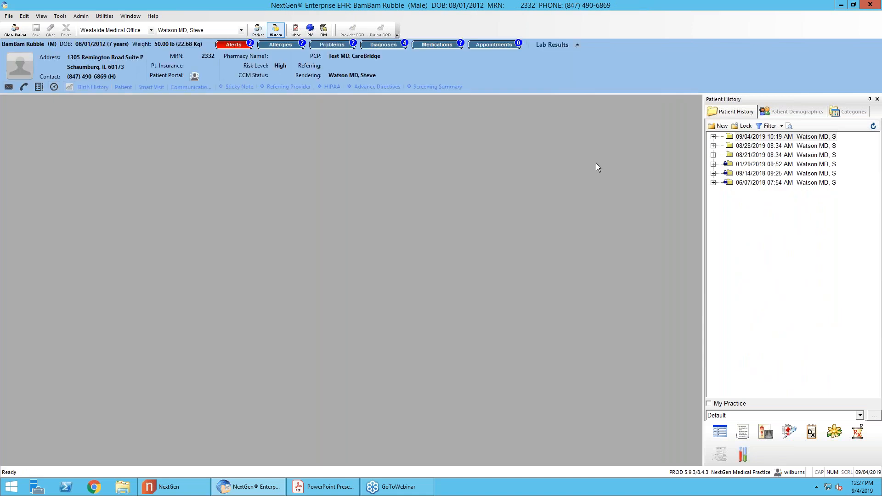
click(713, 137)
double_click(743, 146)
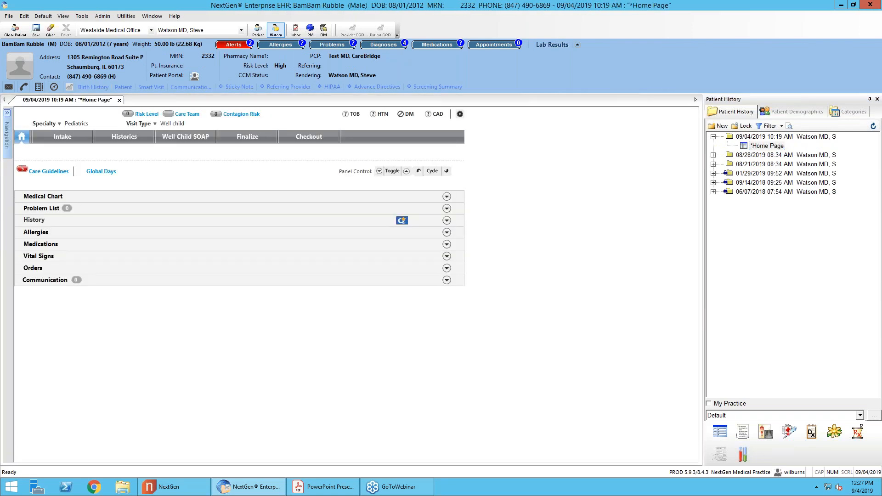
Compare the patient's fluoride varnish application guideline with the 08/21/2019 procedure code 99188 in the Procedures module, and return to the Home Page
click(56, 172)
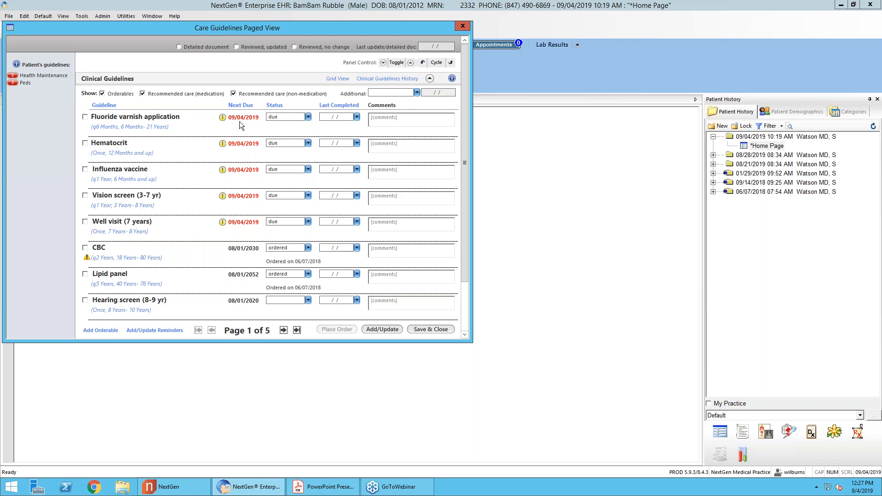
click(411, 329)
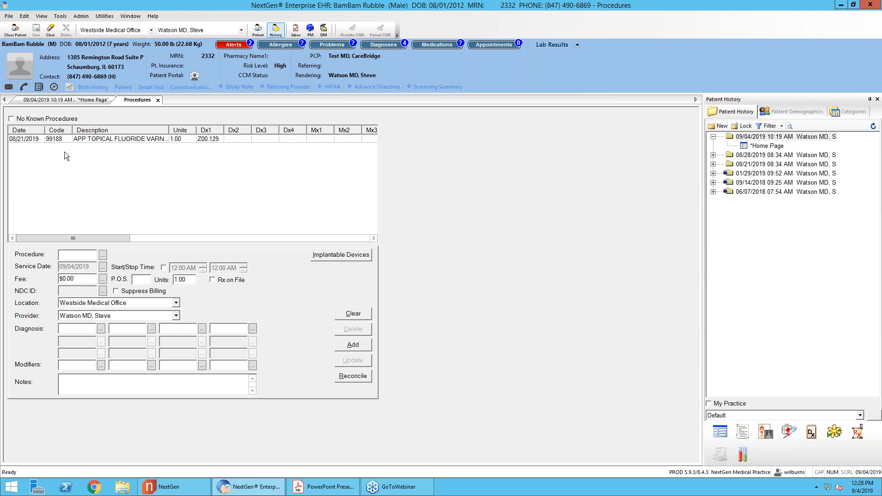
click(86, 101)
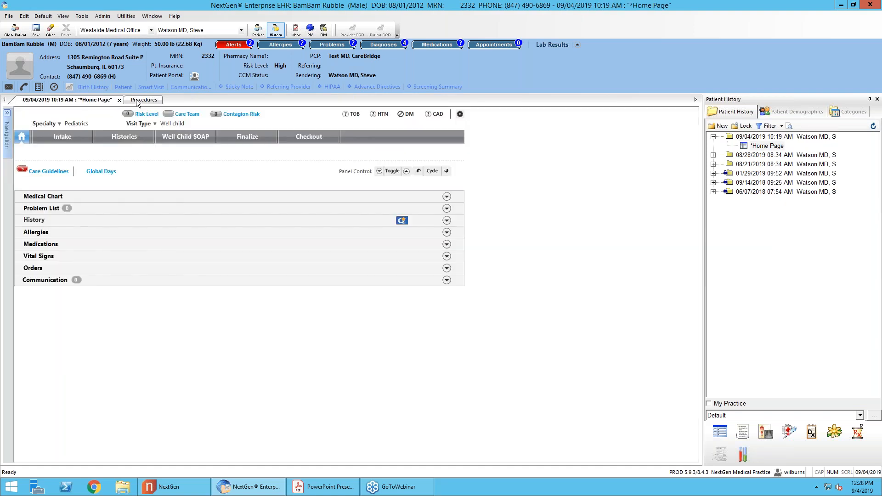
click(138, 100)
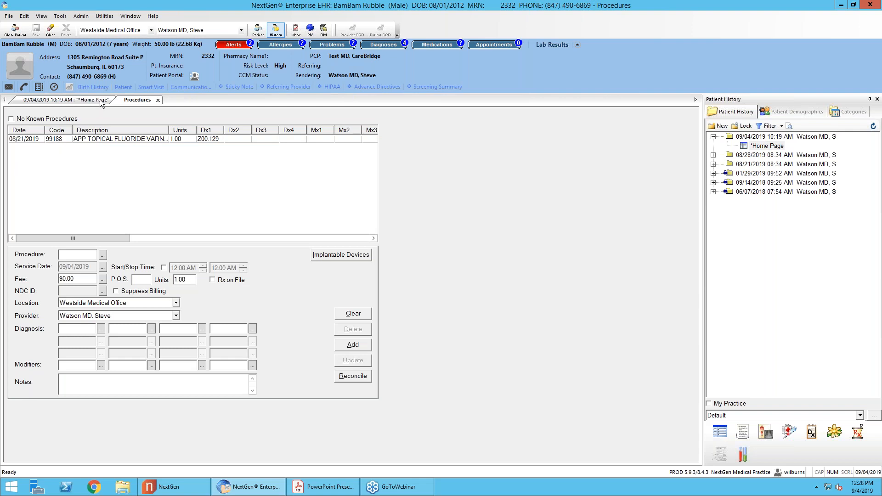
click(157, 101)
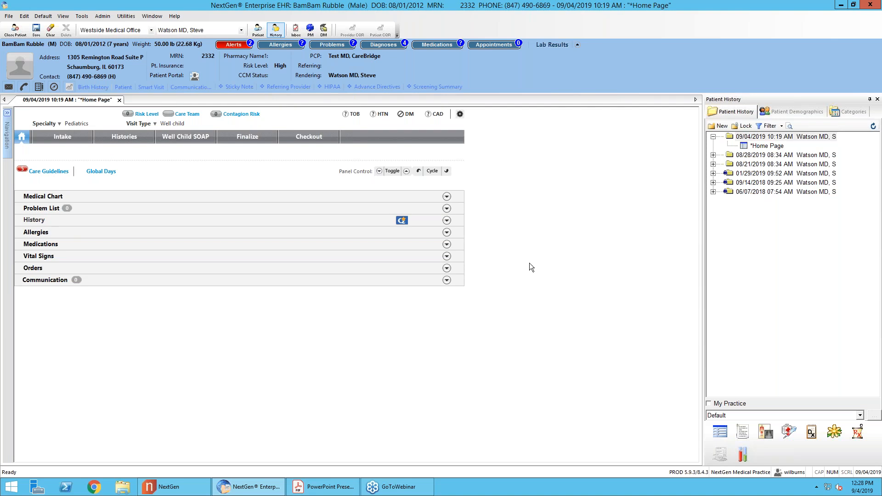
click(786, 430)
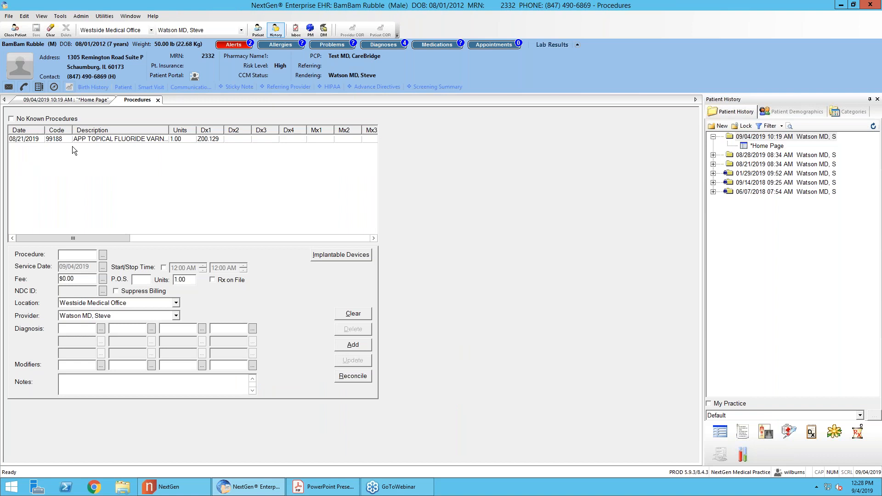
click(158, 101)
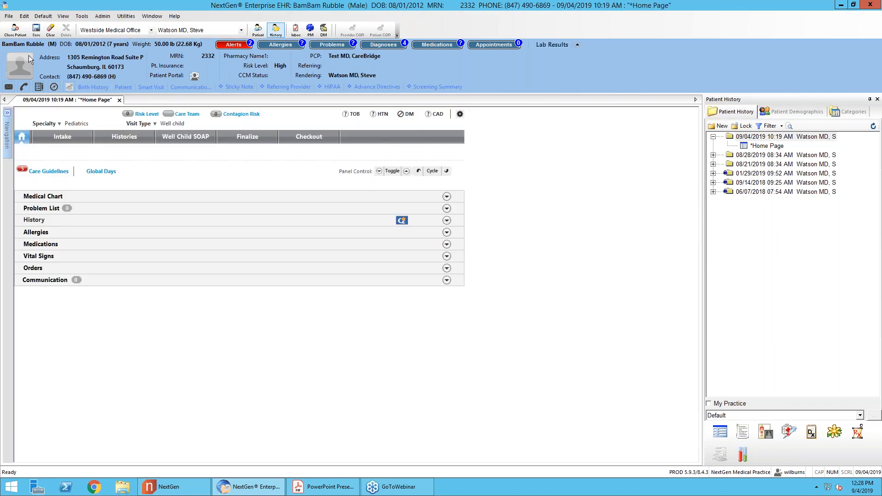
Open the Configuration Home system template
click(9, 16)
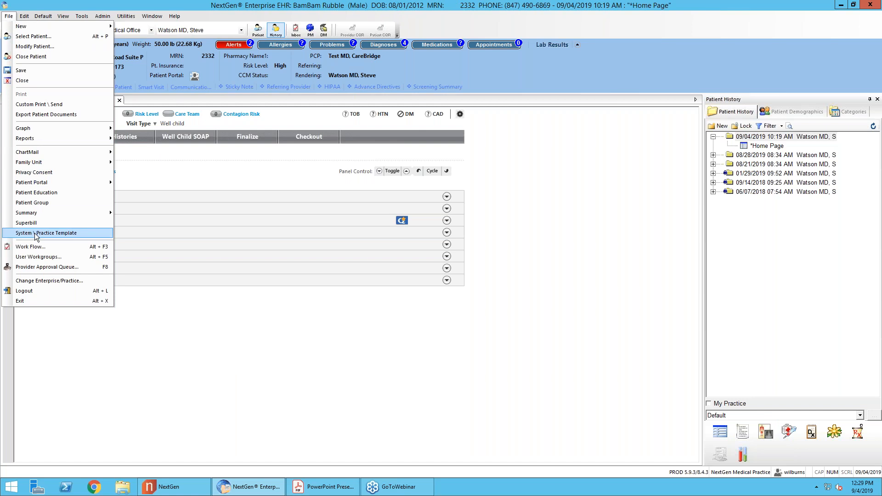
click(35, 234)
click(388, 189)
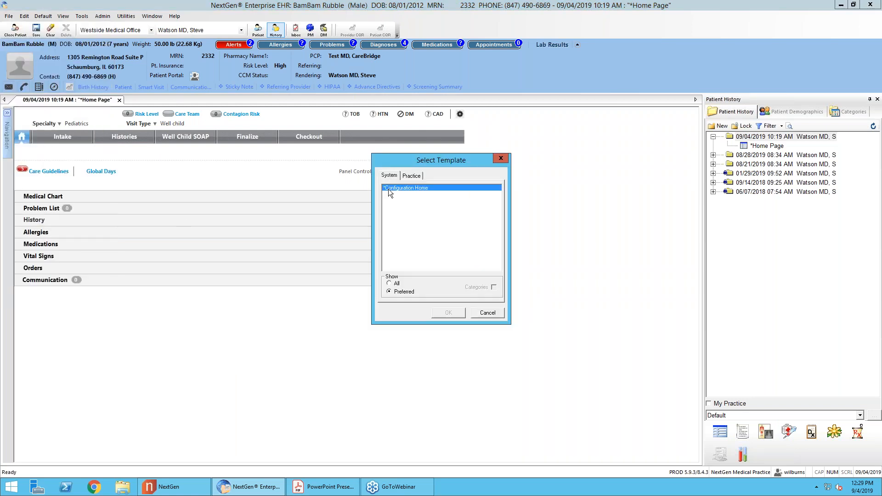
double_click(388, 189)
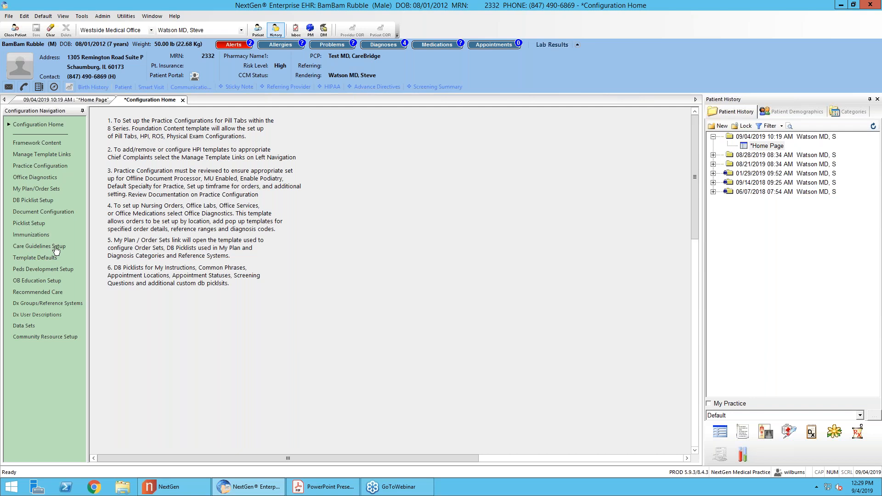
Open Data Sets and load the Care Guidelines Procedure Module Codes data set
click(29, 326)
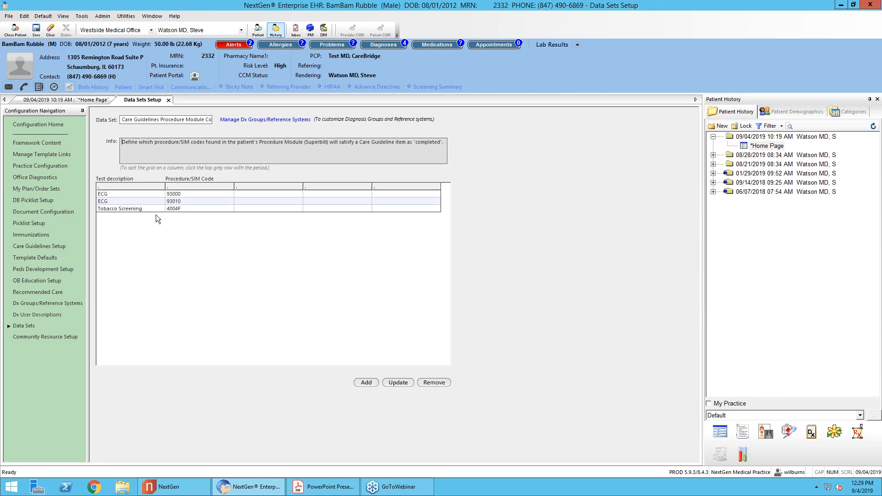
click(178, 119)
click(364, 214)
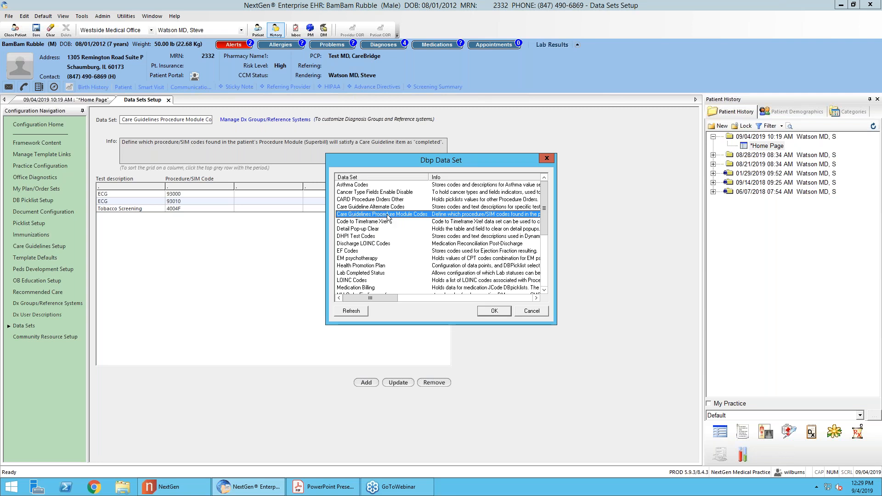
click(486, 311)
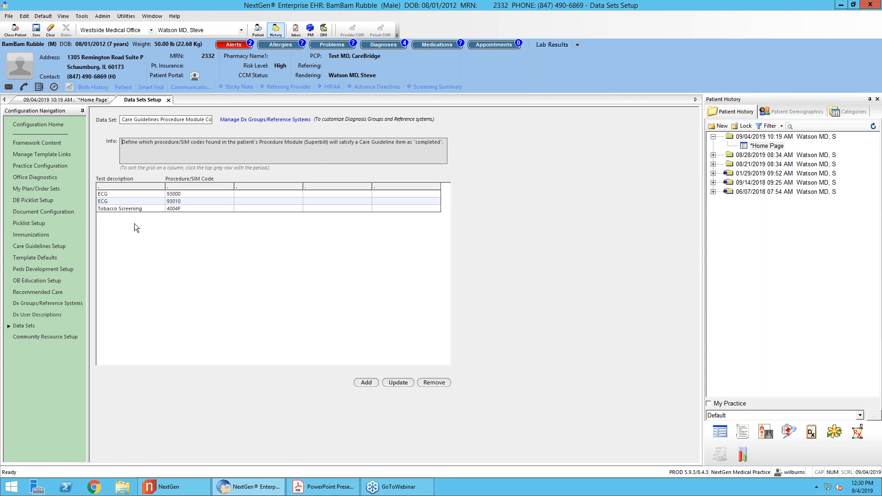
In Care Guidelines Setup, find the Health Maintenance Fluoride varnish application guideline among the orderable tests and copy its test name
click(49, 246)
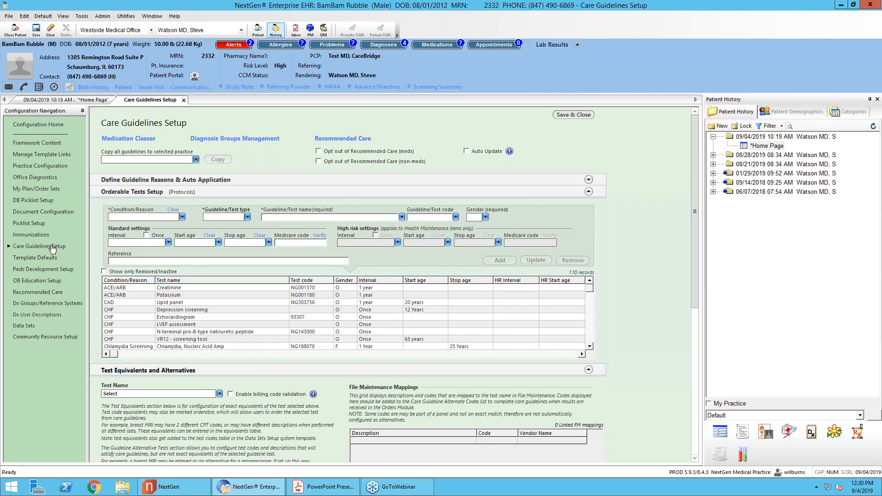
click(218, 279)
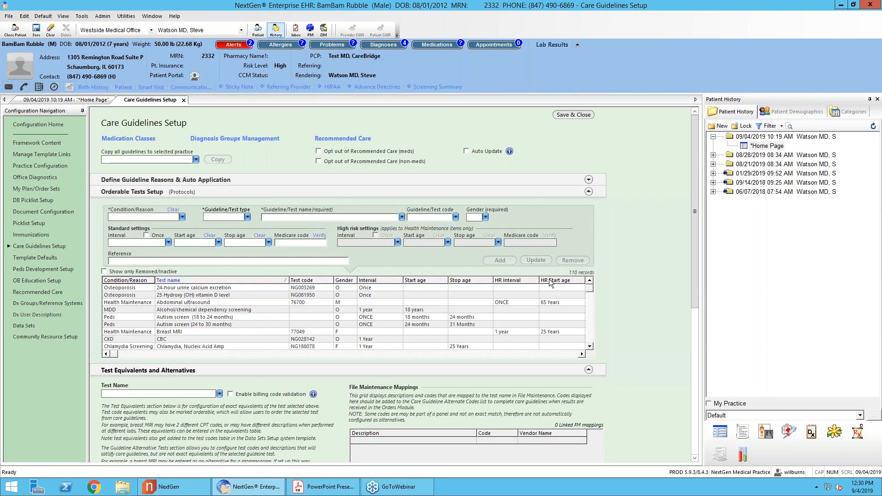
scroll(588, 313, down, 5)
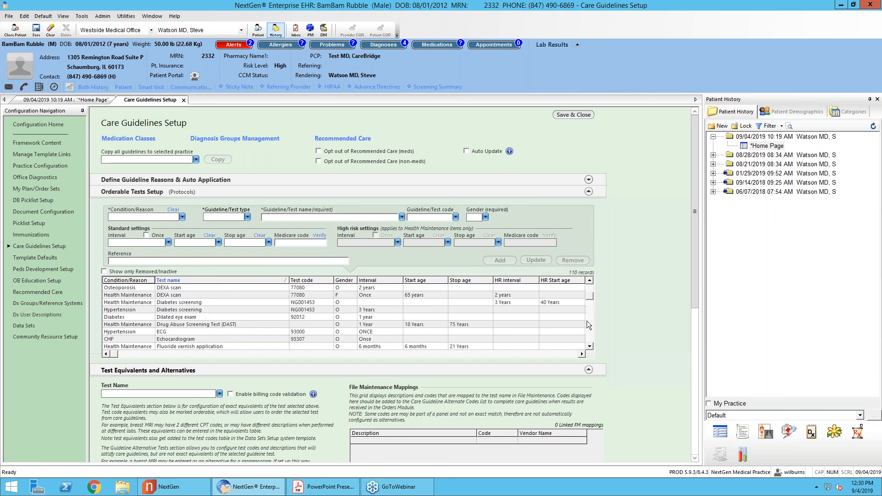
click(588, 323)
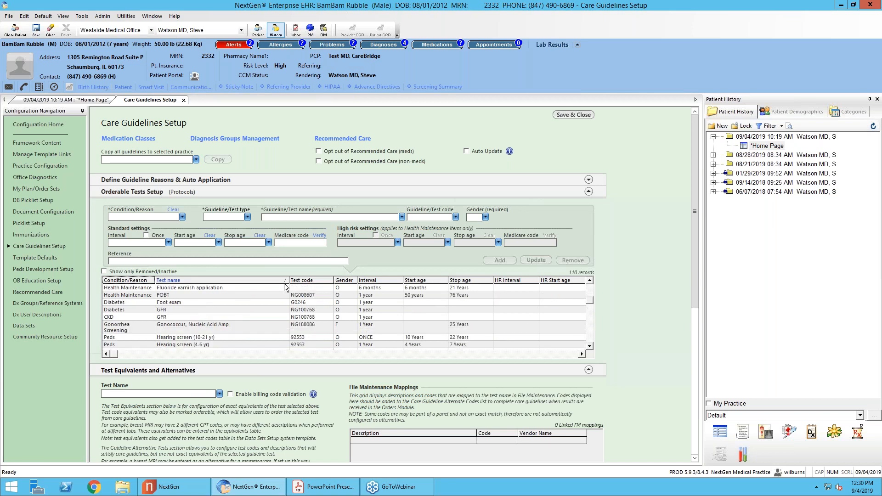
click(247, 288)
click(334, 217)
click(540, 312)
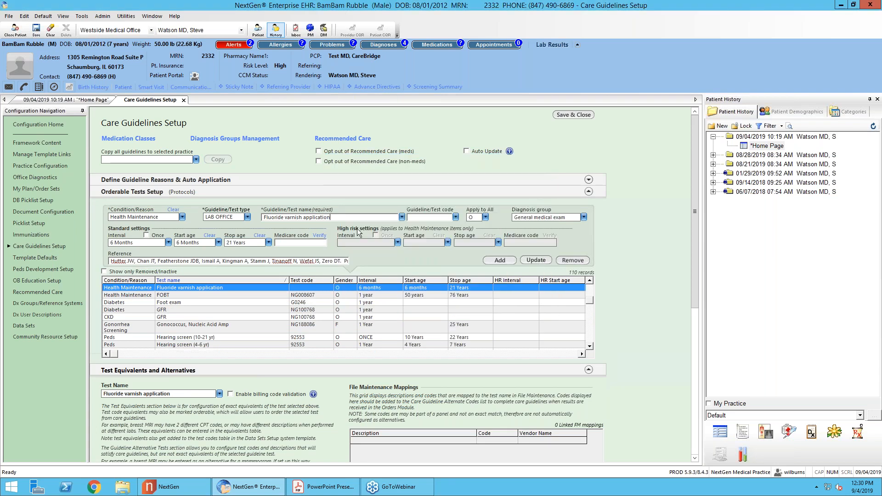
click(337, 218)
key(ctrl+c)
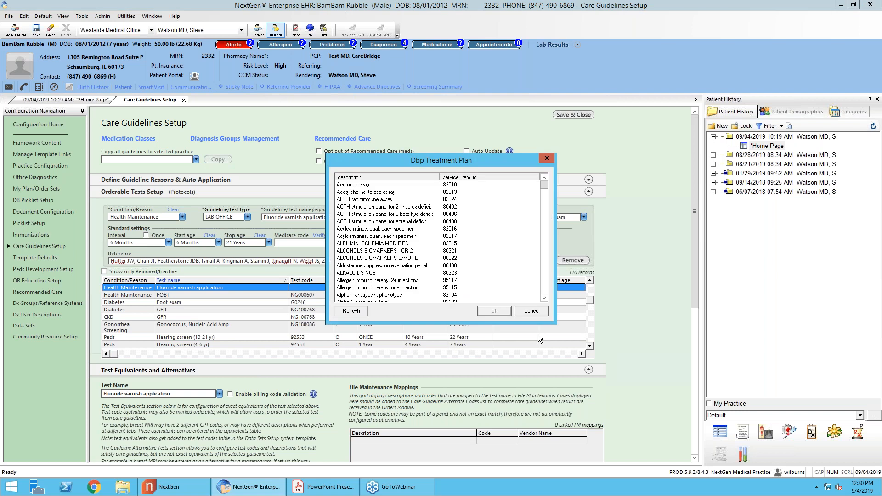
click(531, 312)
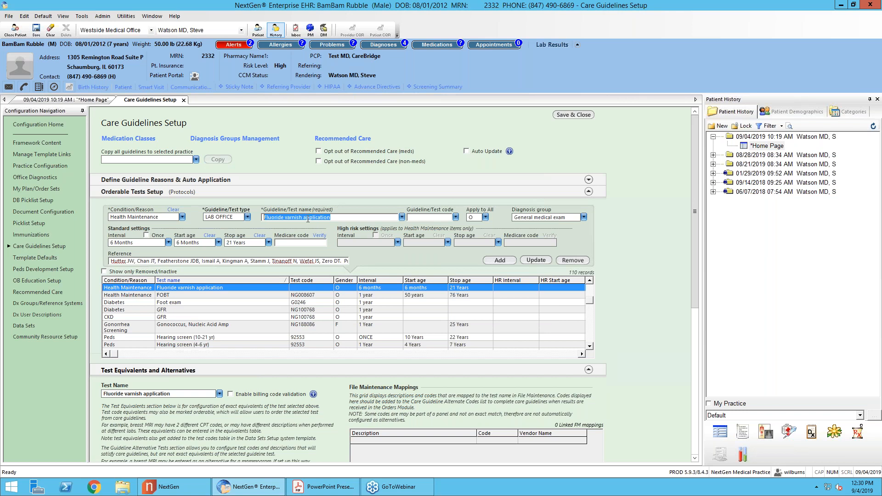
Add Fluoride varnish application with procedure code 99188 to the Care Guidelines Procedure Module Codes data set, and save and close Data Sets Setup
click(30, 327)
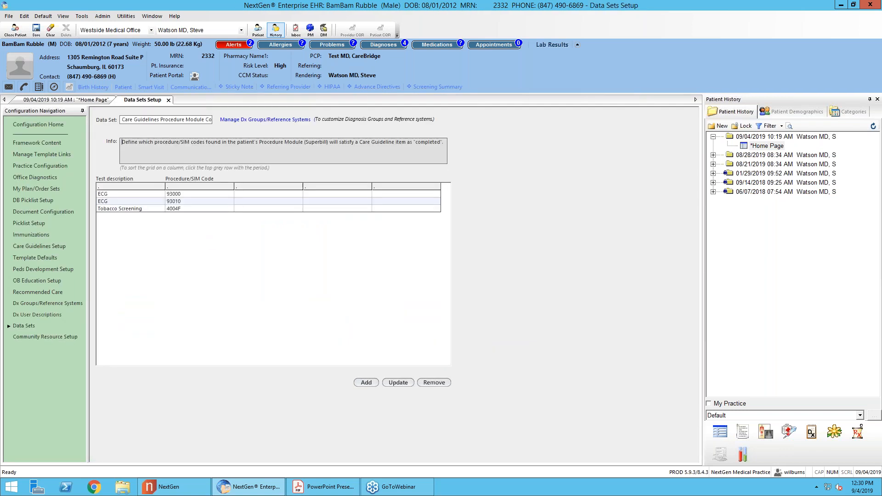
click(366, 383)
click(149, 85)
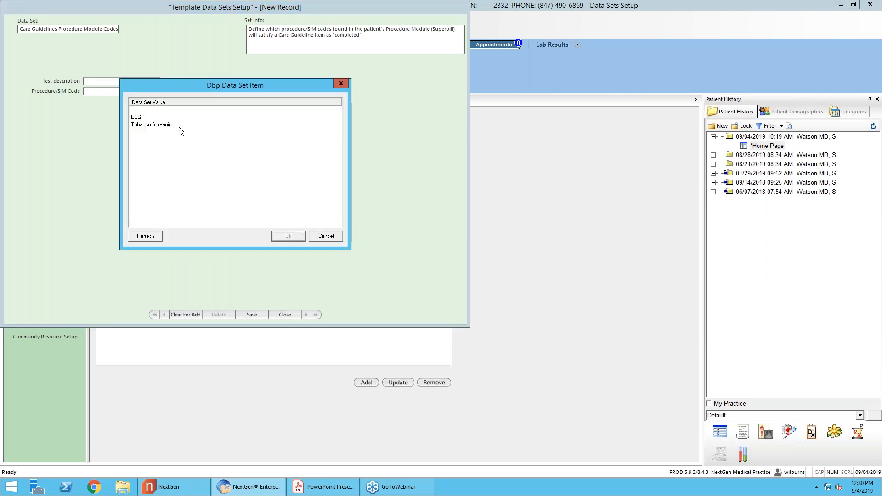
click(339, 237)
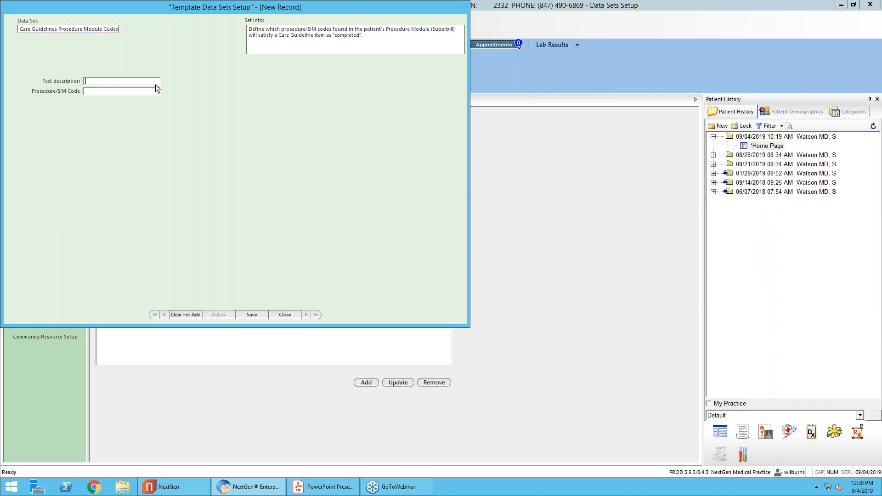
key(ctrl+v)
text(9918)
click(275, 315)
click(179, 213)
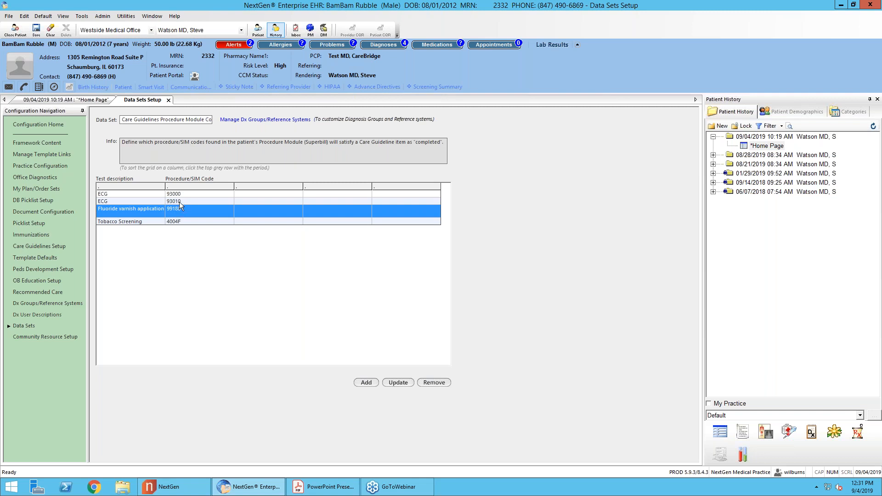
click(169, 100)
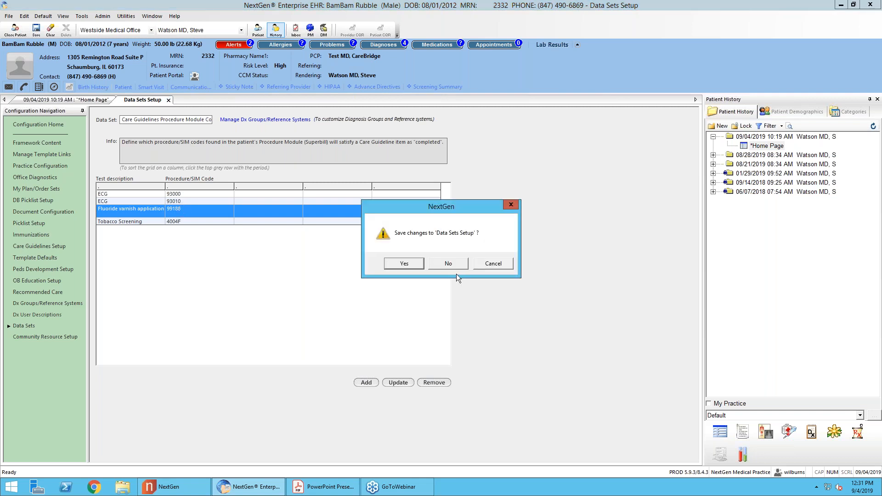
click(404, 263)
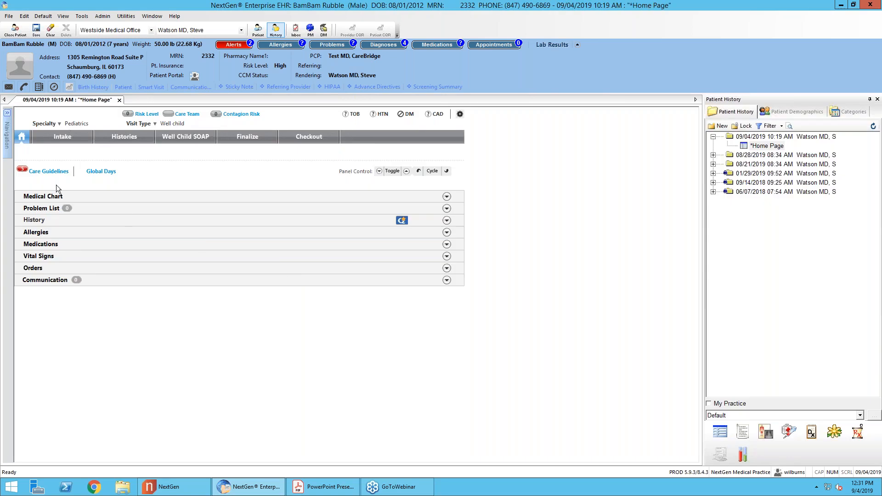
Compare the 08/21/2019 procedure code 99188 in the Procedures module with the patient's Fluoride varnish application guideline, then save and close the guidelines
click(37, 173)
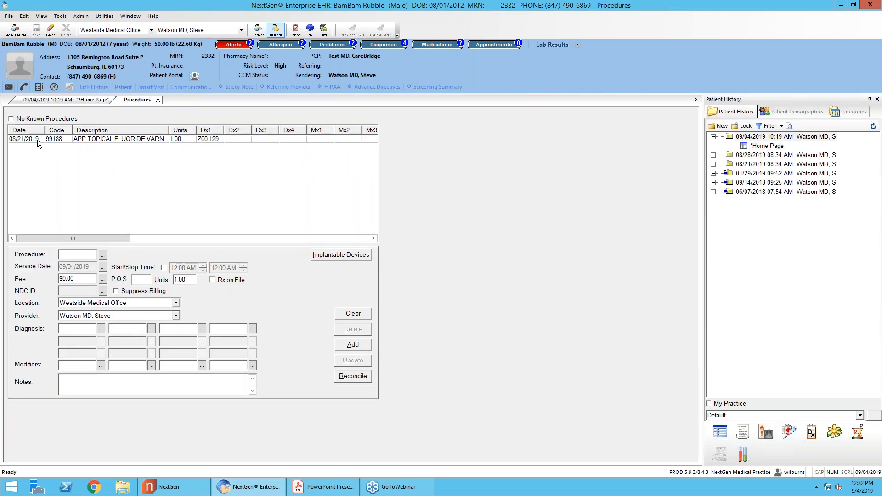
click(28, 139)
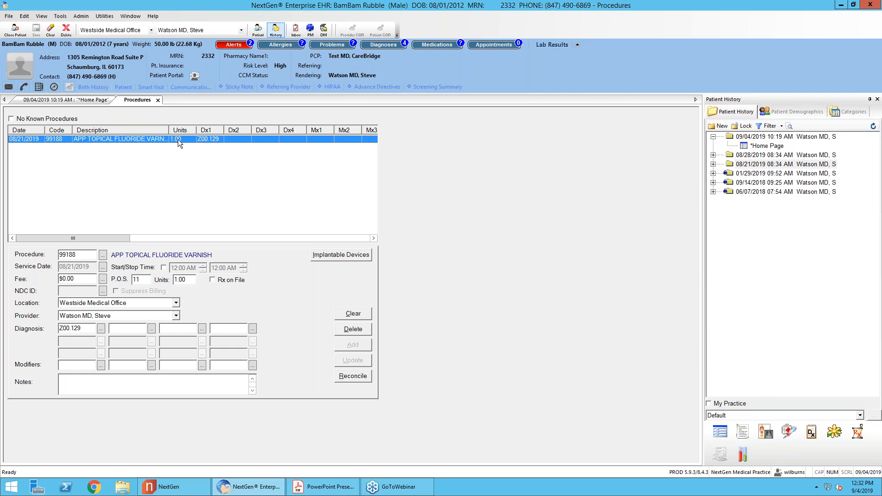
click(158, 100)
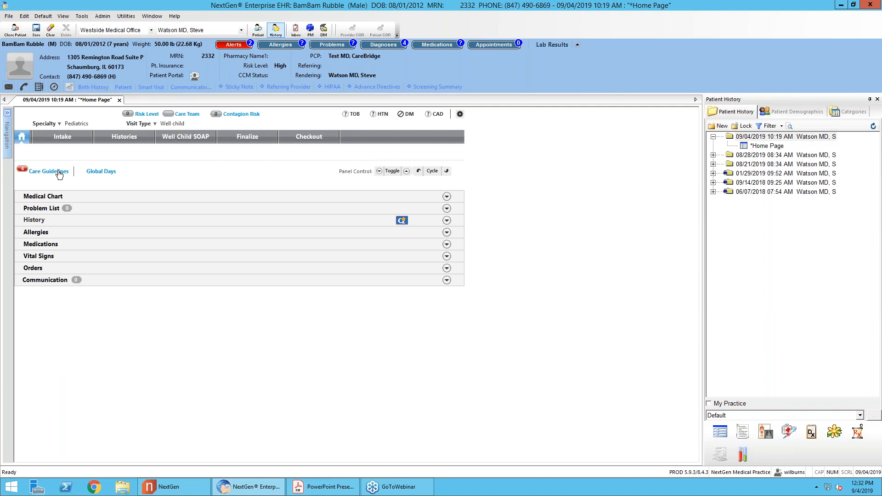
click(59, 173)
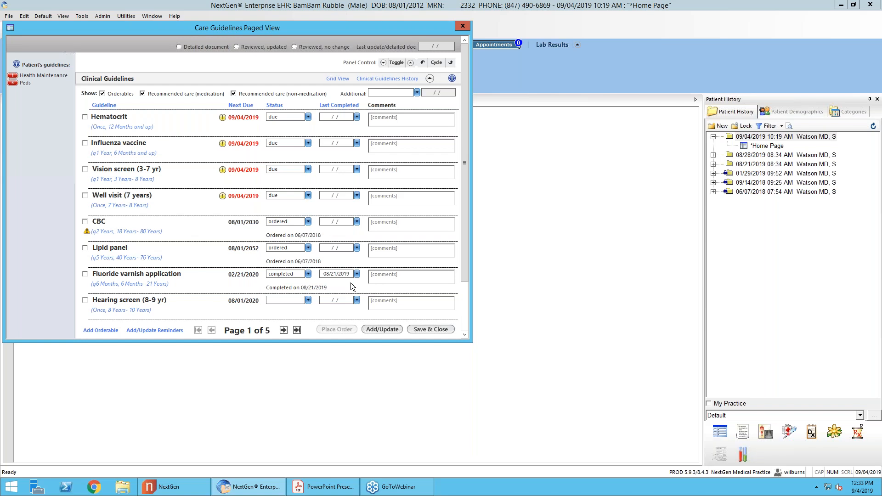
click(423, 331)
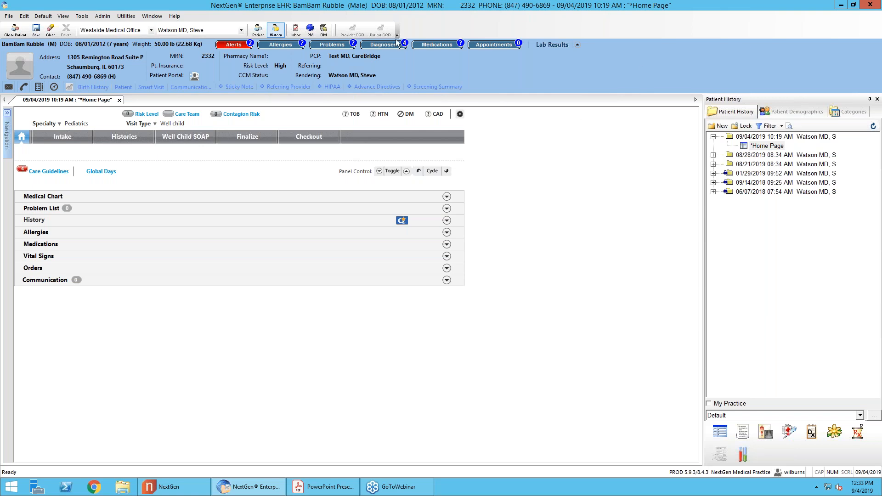
Switch to the previously accessed adult patient's chart and review the recorded codes in the Procedures module
click(257, 31)
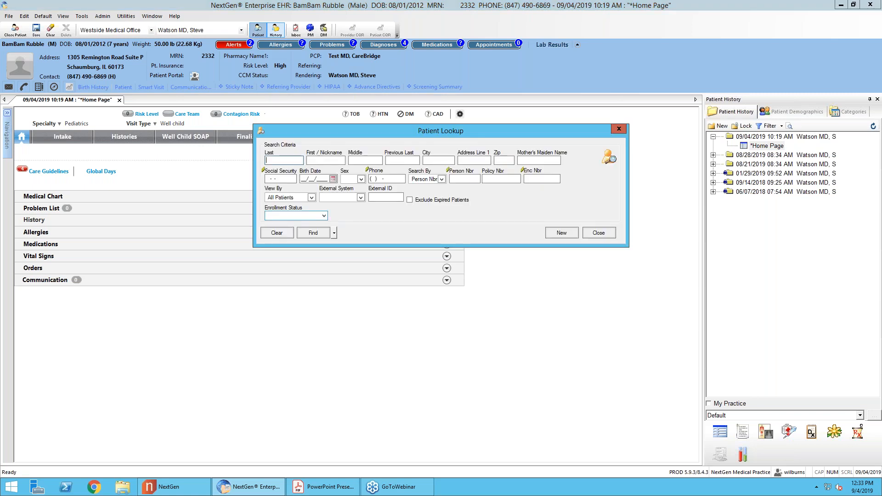
click(334, 233)
mouse_move(381, 255)
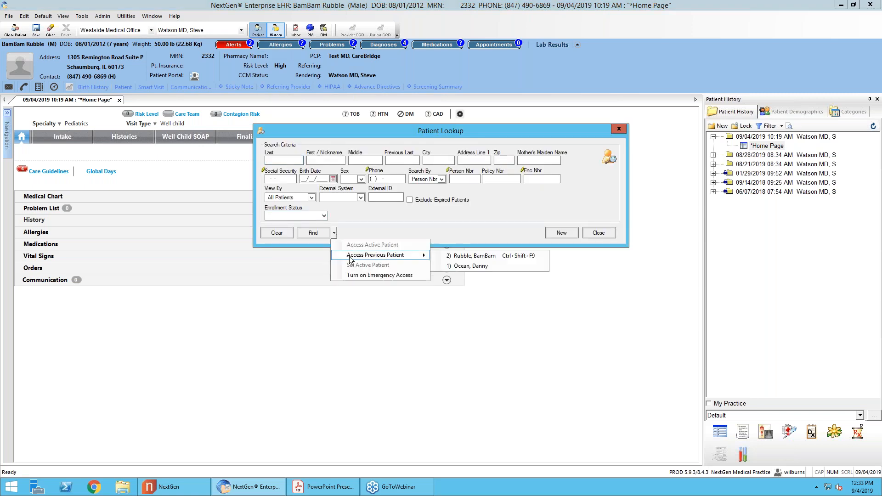
click(448, 269)
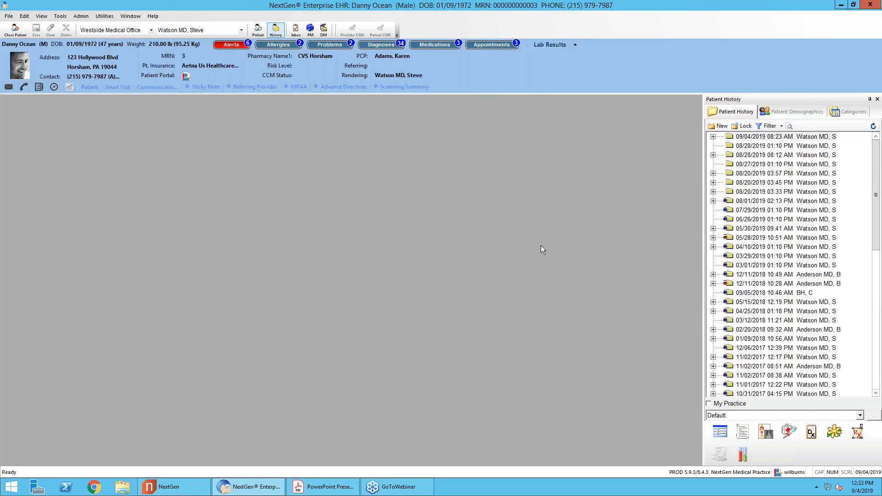
click(791, 433)
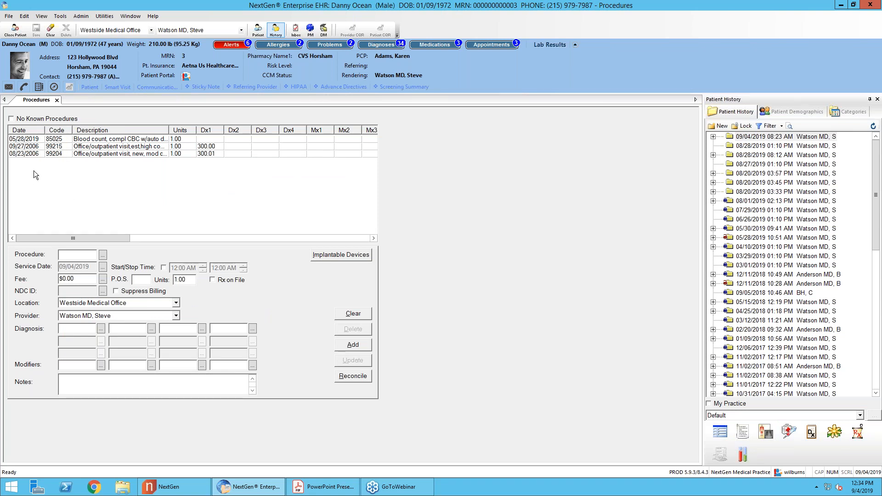
click(57, 100)
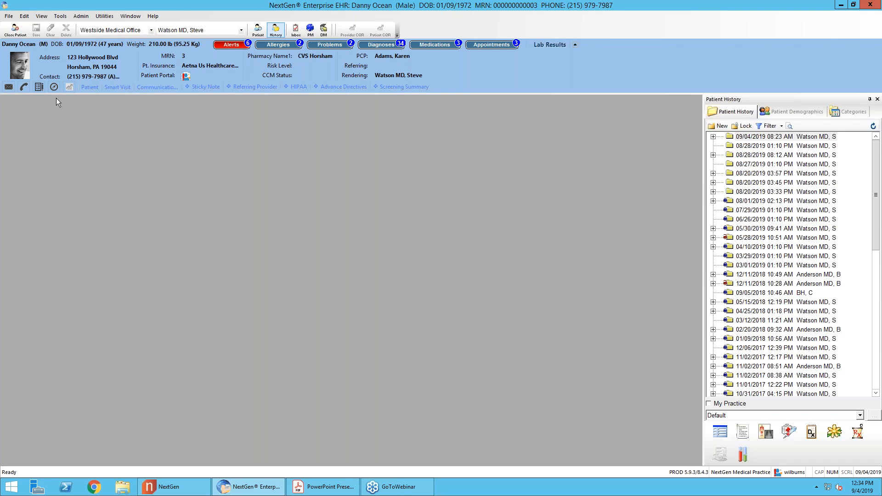
Open the Home Page of the 09/04/2019 08:23 AM encounter and review the patient's care guidelines alongside the presentation
click(713, 136)
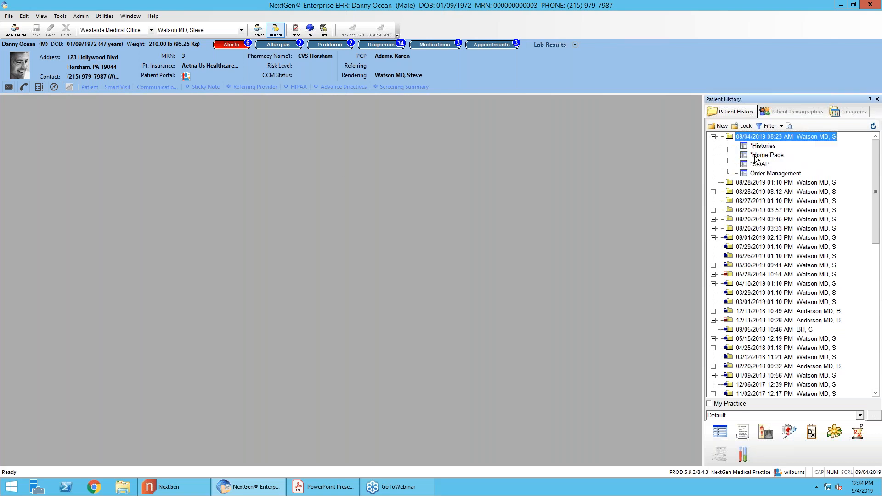
click(754, 155)
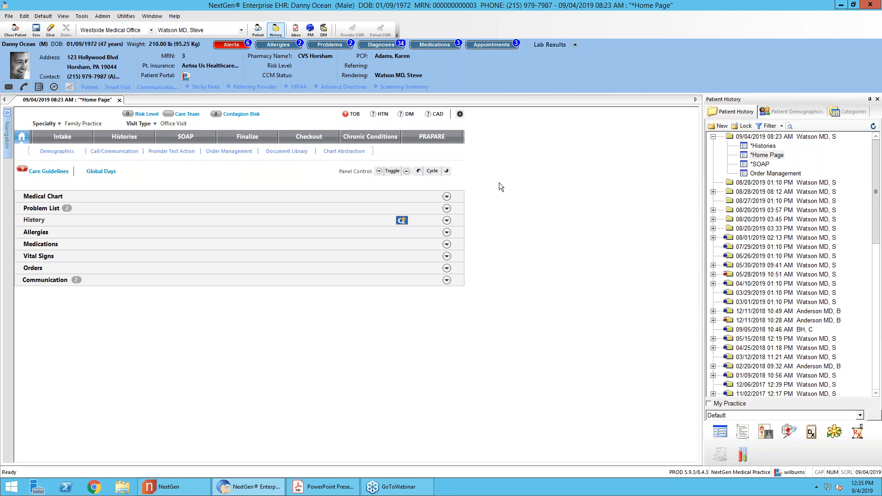
click(343, 487)
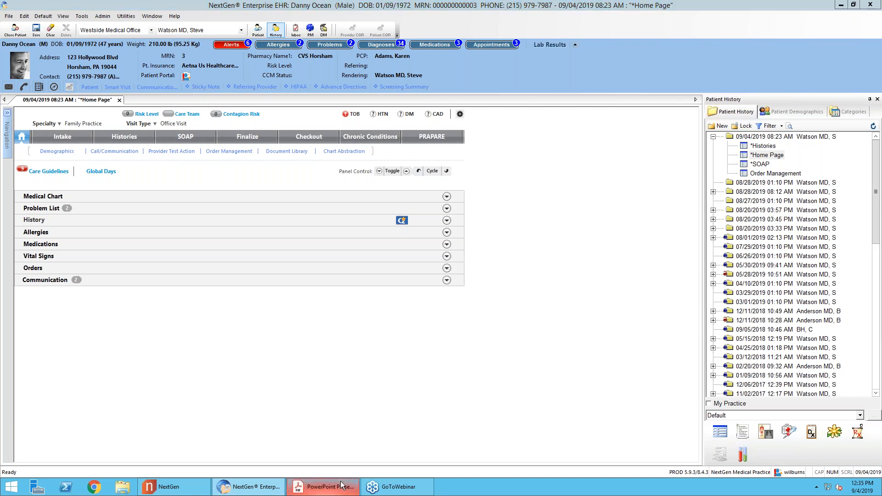
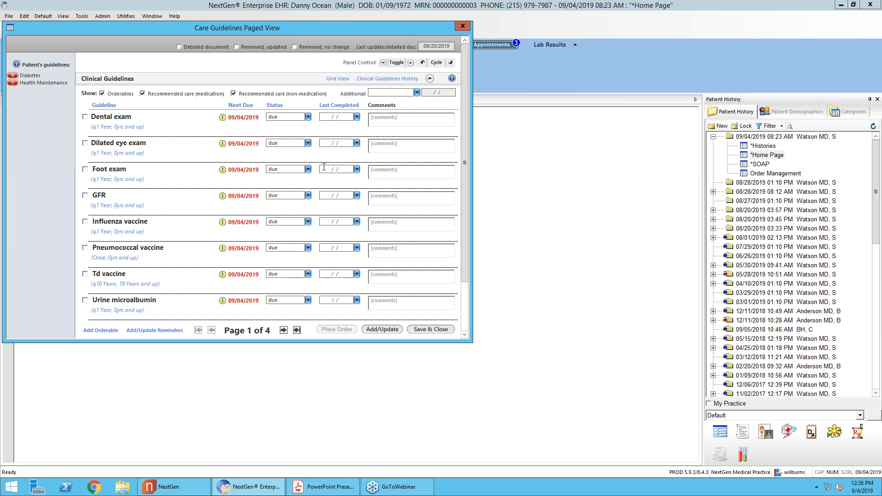
click(420, 327)
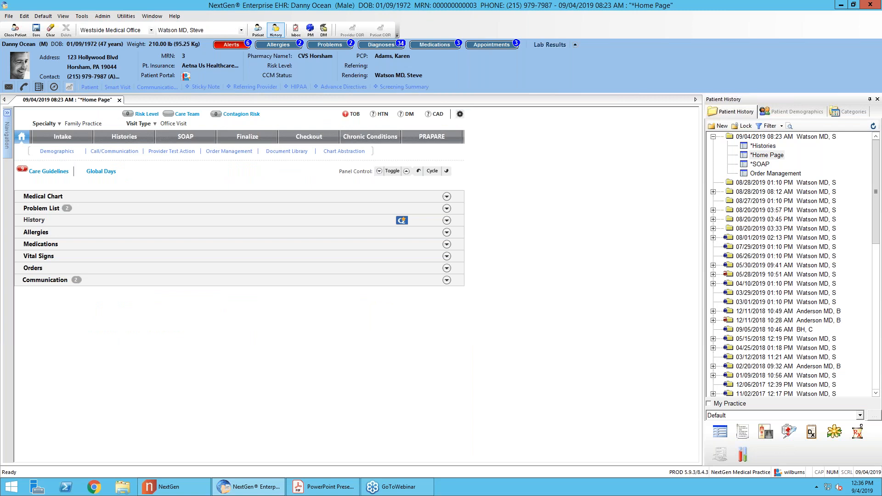
View the Diabetic Foot Exam from the SOAP's One Page physical exam and switch to the presentation in Adobe Acrobat Reader to compare it
click(185, 137)
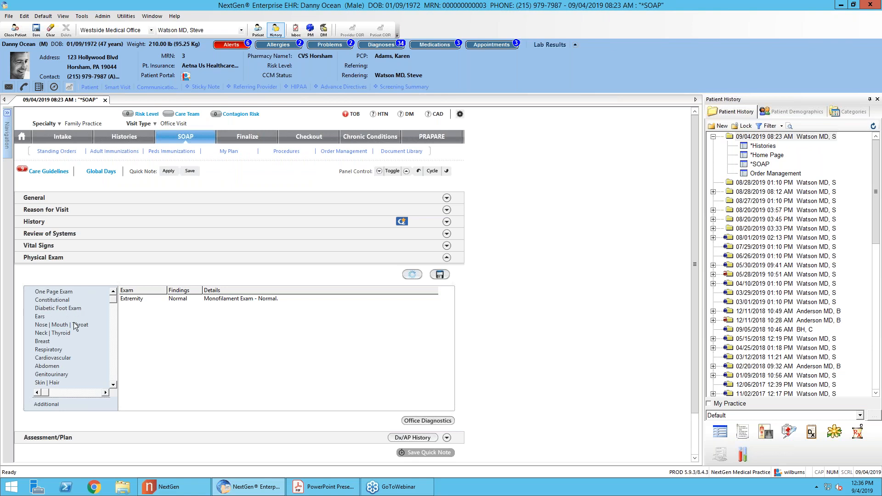
click(68, 295)
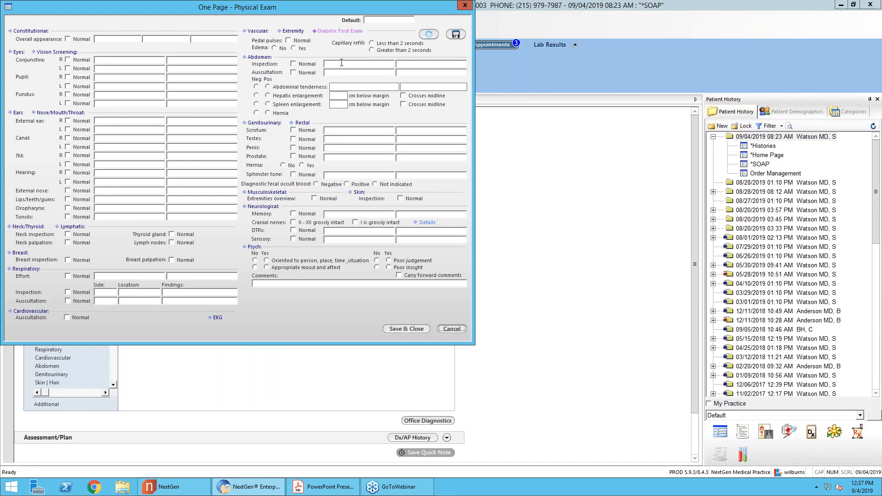
click(327, 33)
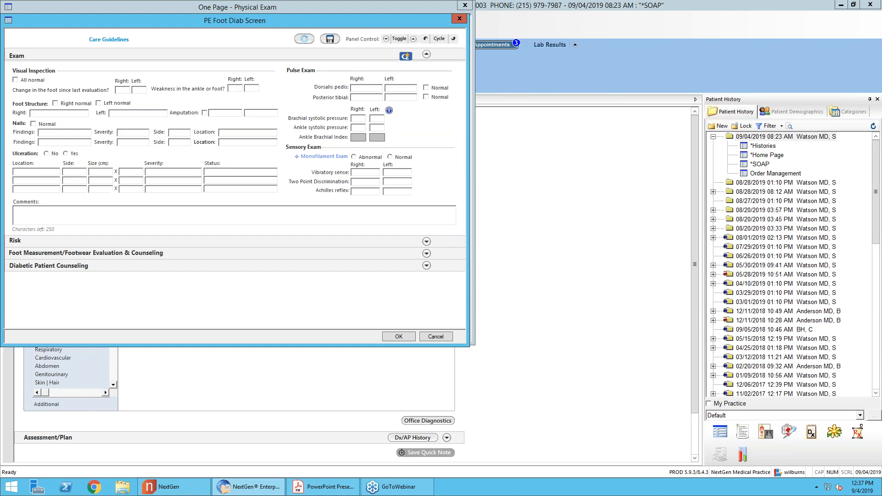
click(332, 490)
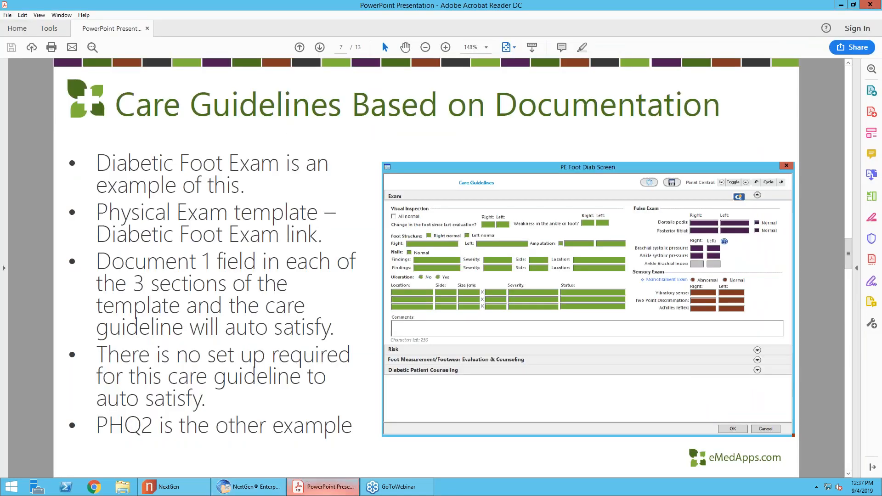
Return to NextGen, document the Diabetic Foot Exam's visual inspection, dorsalis pedis, posterior tibial and monofilament findings as normal, and save the physical exam
click(248, 487)
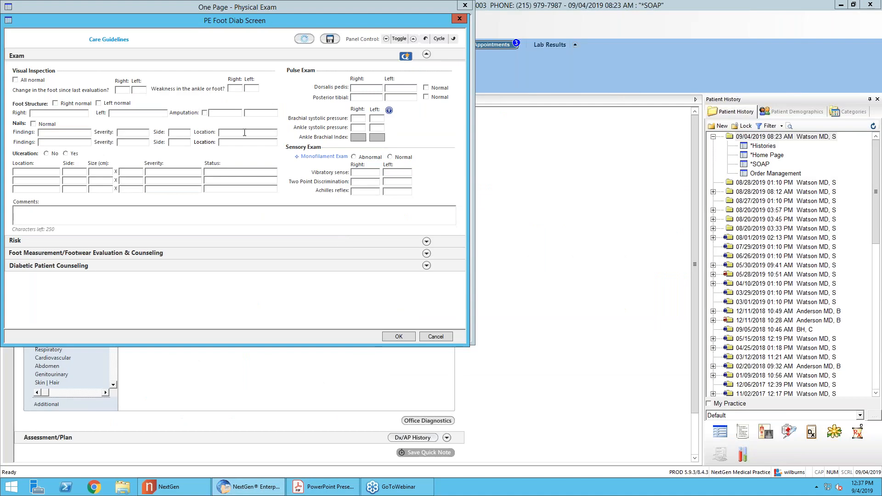
click(29, 81)
click(426, 88)
click(425, 97)
click(398, 337)
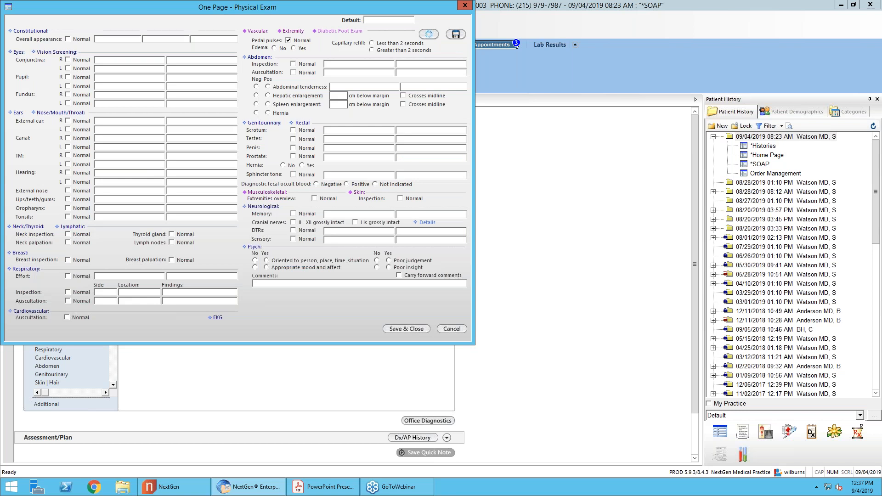
click(400, 331)
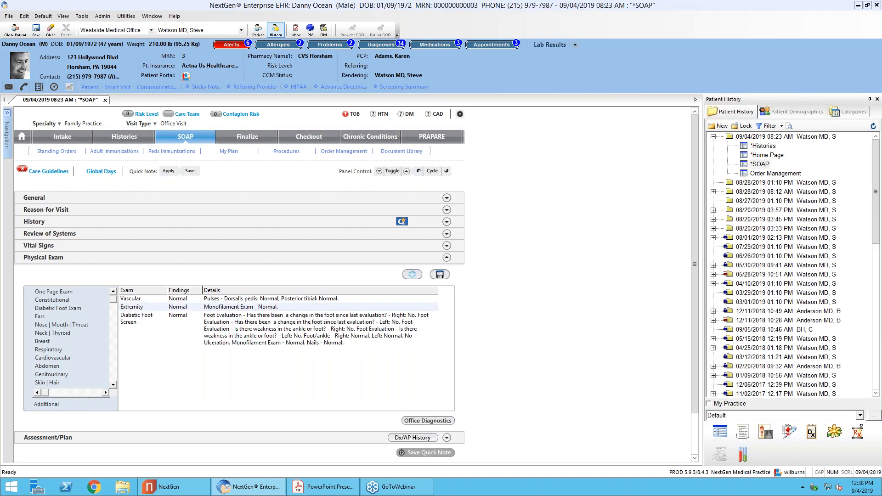
Check the Foot exam entry on page 3 of the patient's care guidelines and close the window
click(40, 174)
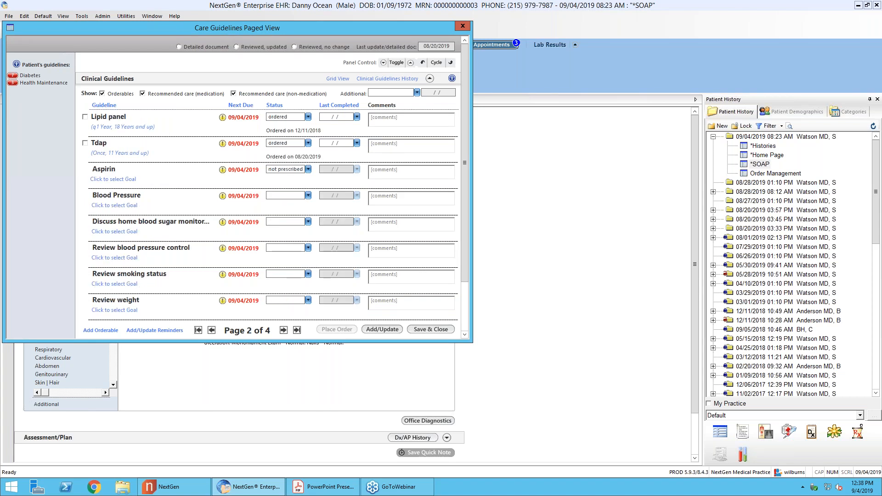
click(284, 330)
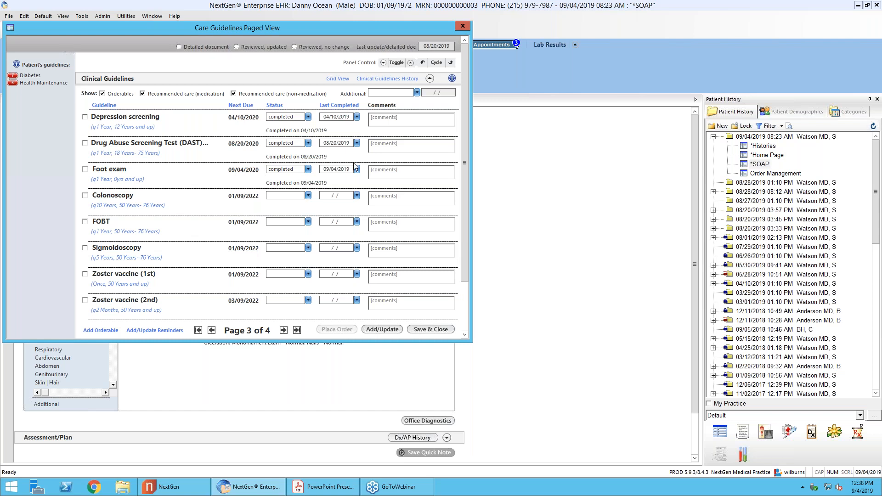
click(461, 26)
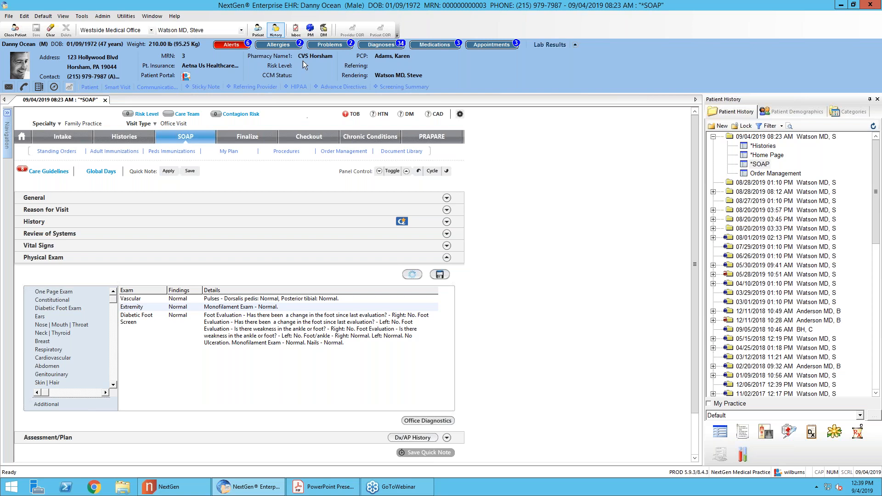
Switch to the previously accessed pediatric patient's chart and open the 09/04/2019 10:19 AM encounter
click(258, 29)
click(334, 233)
mouse_move(355, 259)
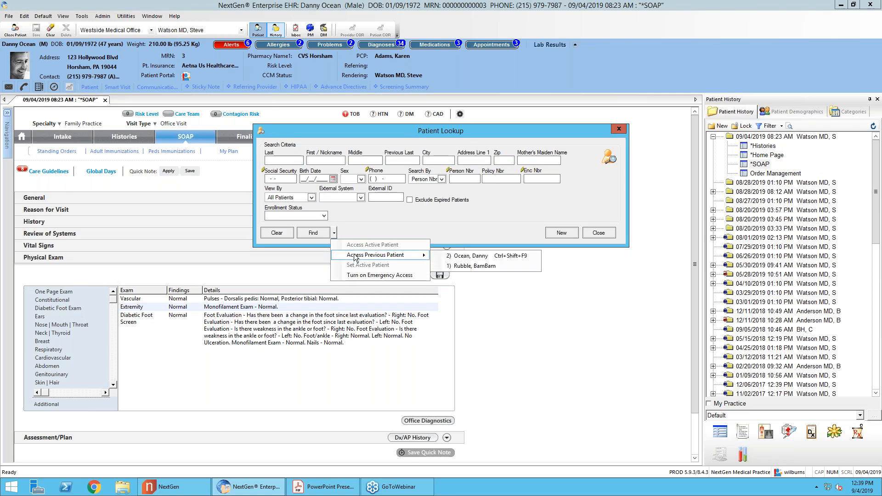
click(446, 266)
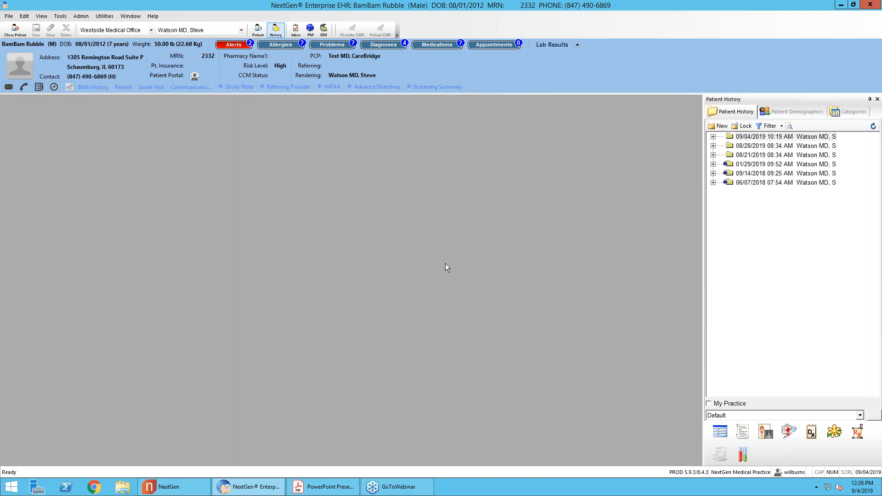
double_click(763, 137)
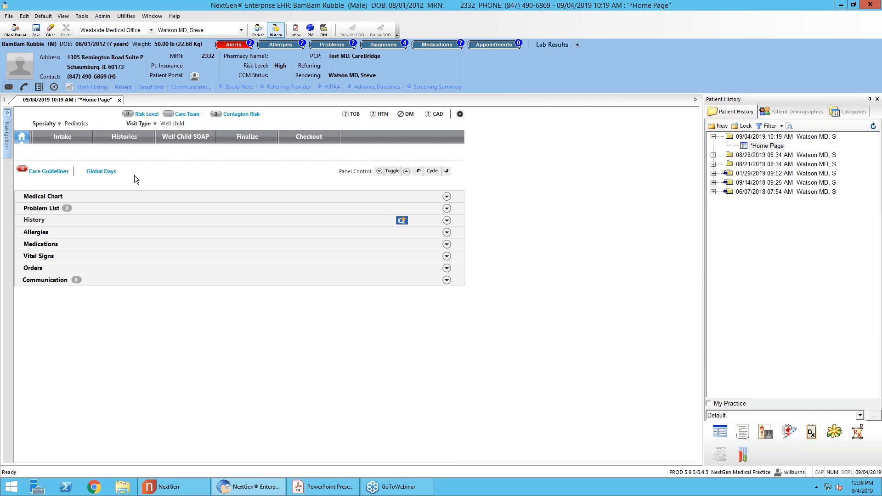
Review the Metrics section of the patient's care guidelines for the Peds guideline and close the window
click(58, 172)
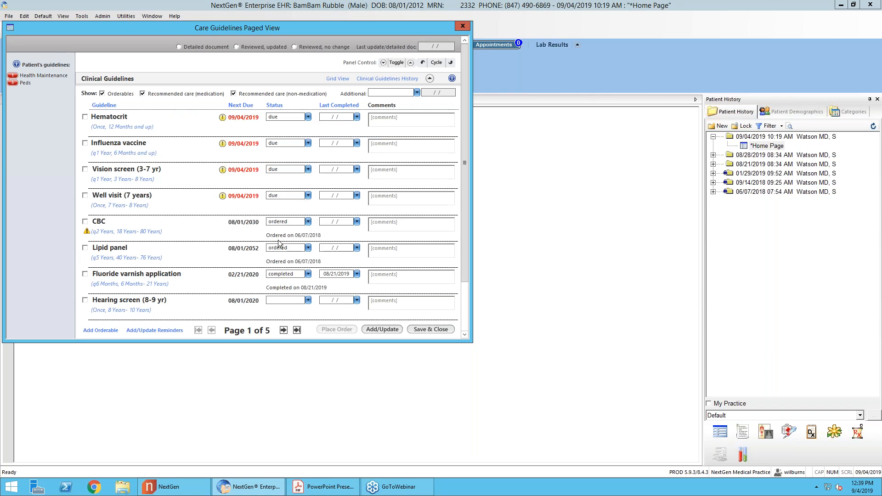
click(430, 79)
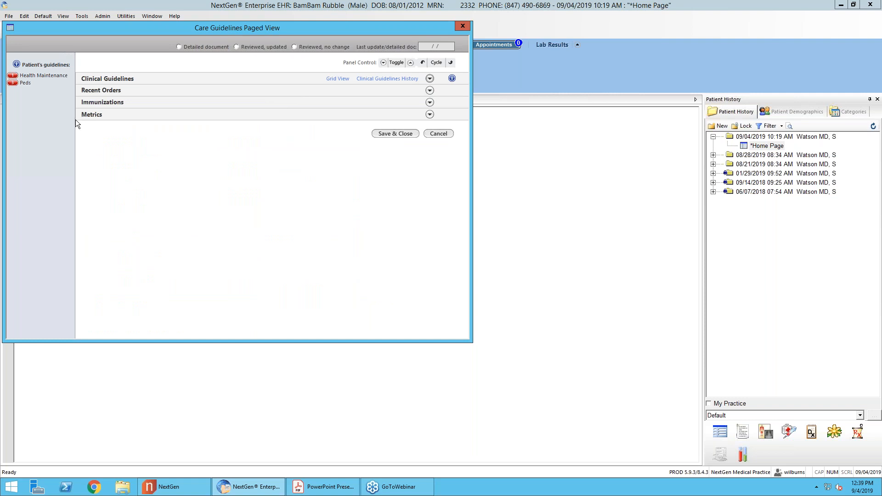
click(430, 114)
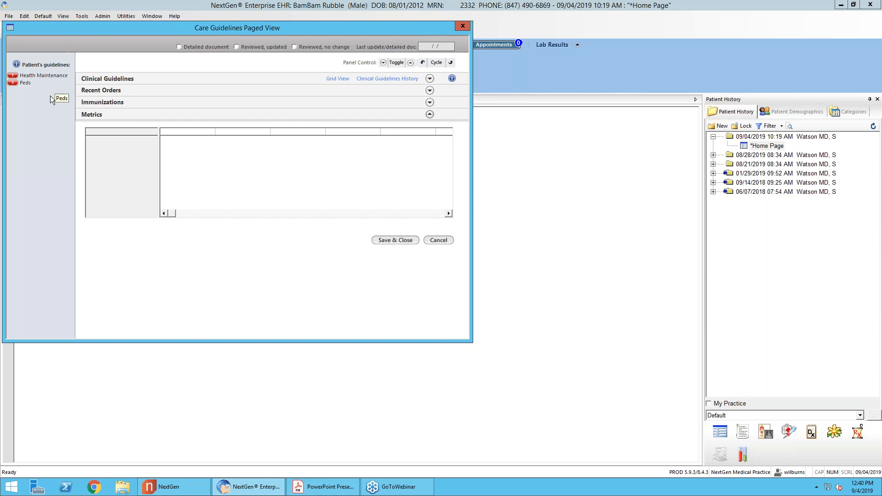
click(28, 82)
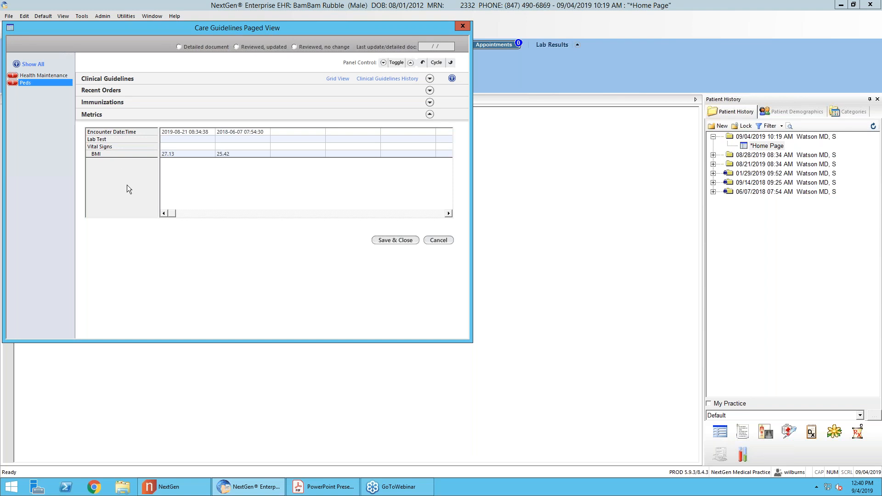
click(462, 26)
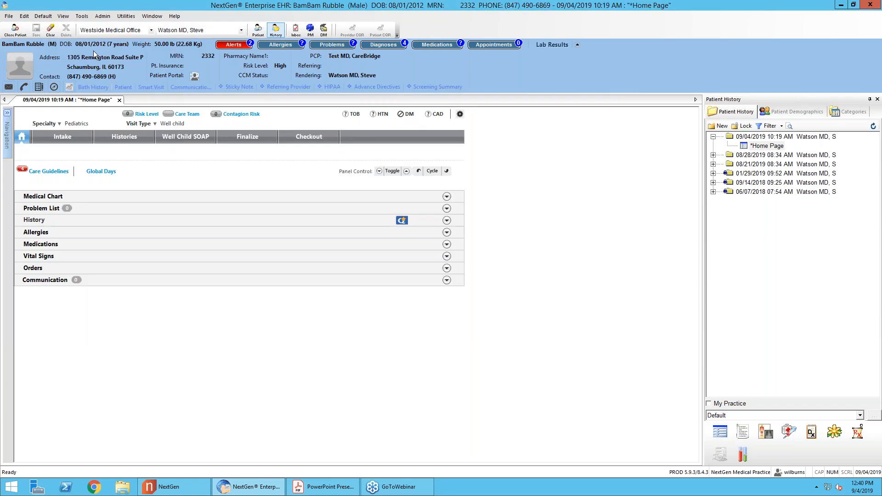
Open the Flowsheets Setup practice template from the full list of practice templates
click(8, 16)
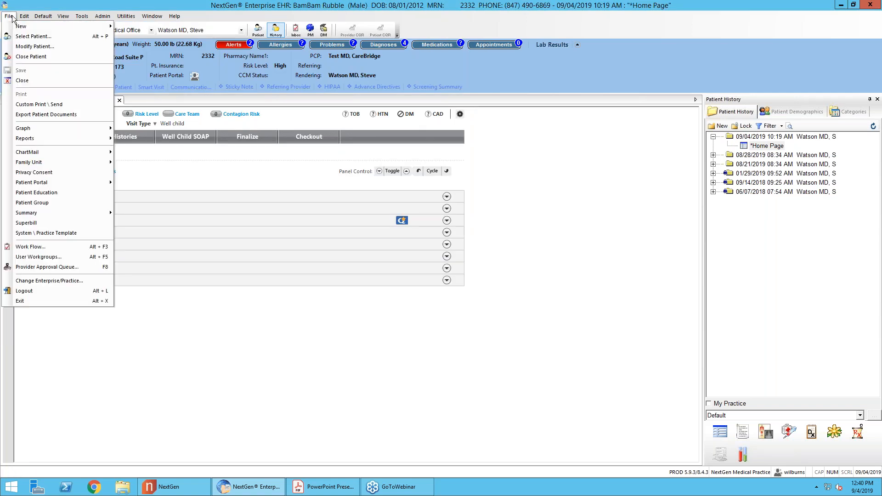
click(29, 233)
click(413, 178)
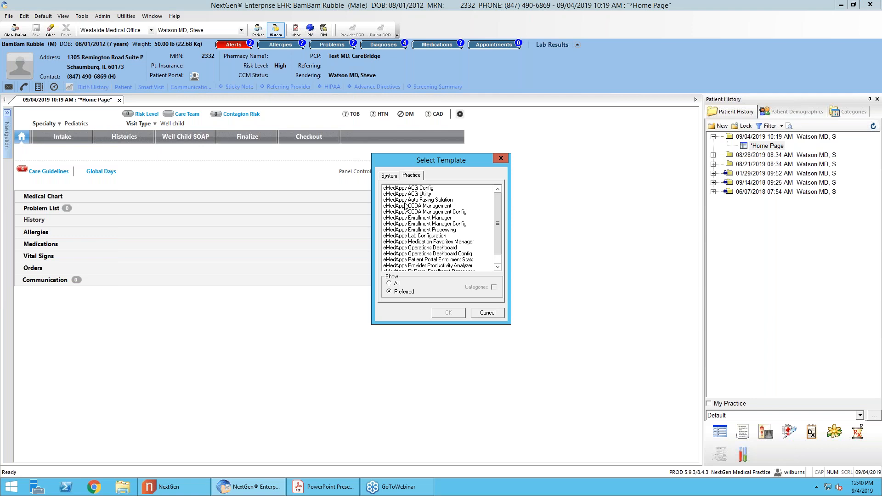
click(390, 284)
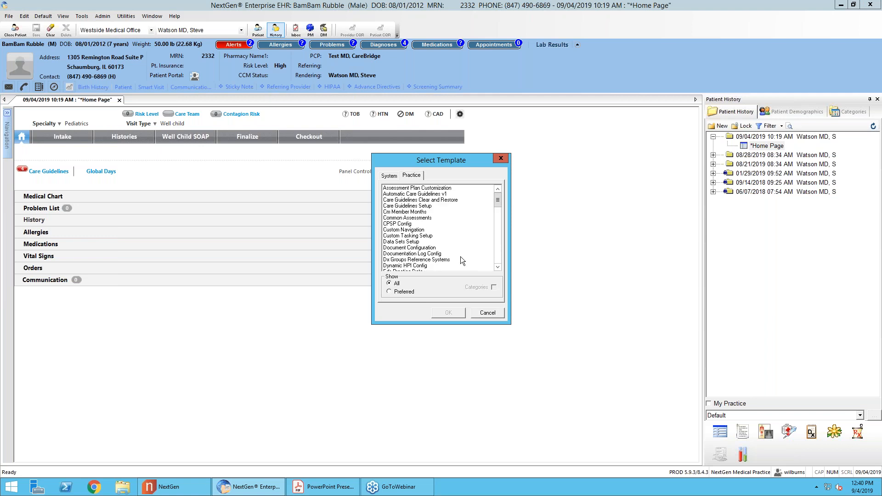
scroll(498, 244, down, 5)
click(498, 250)
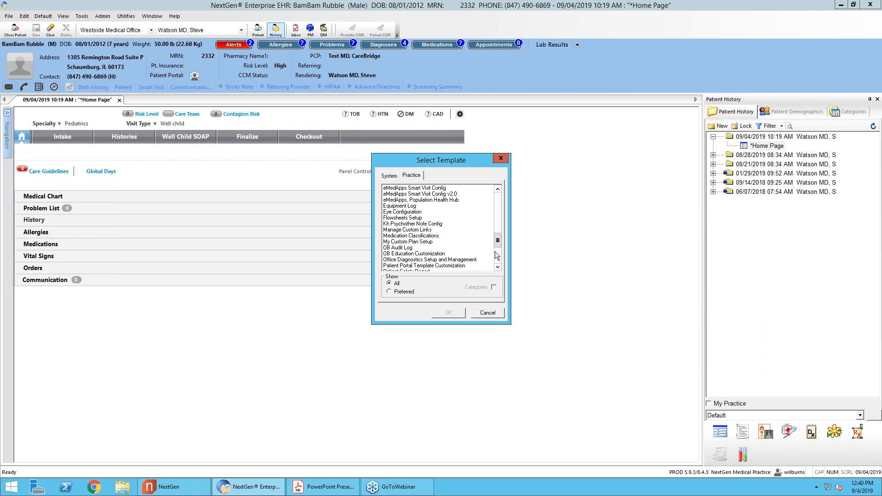
click(414, 218)
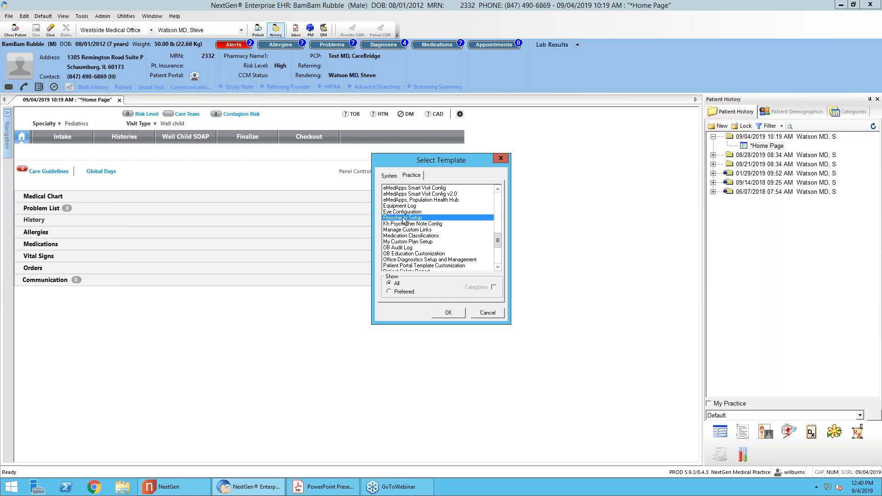
click(445, 313)
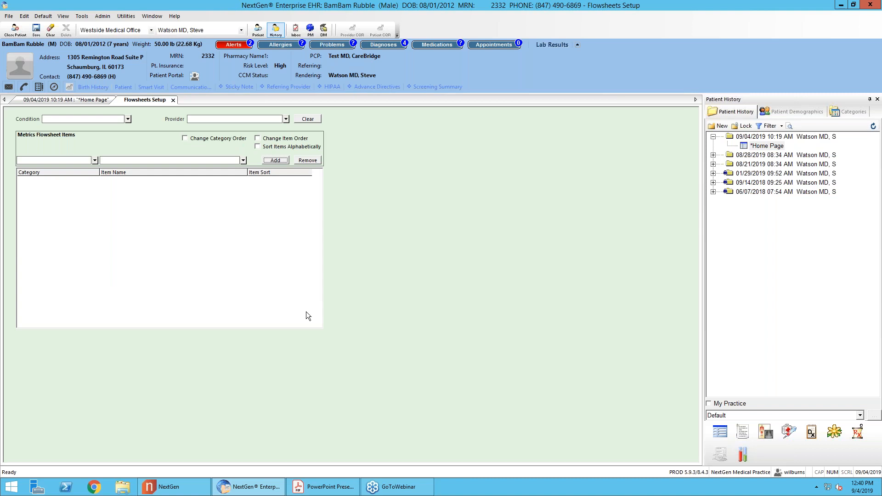
Load the metrics flowsheet items for the Peds condition
click(109, 119)
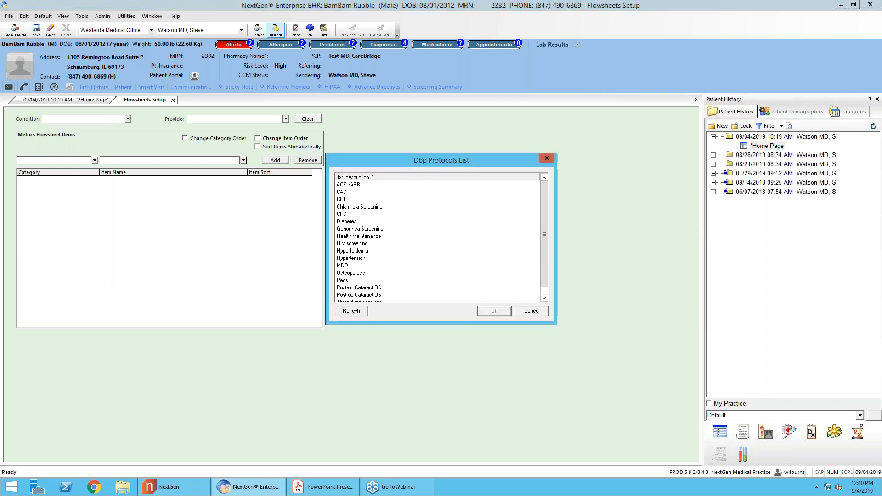
click(351, 282)
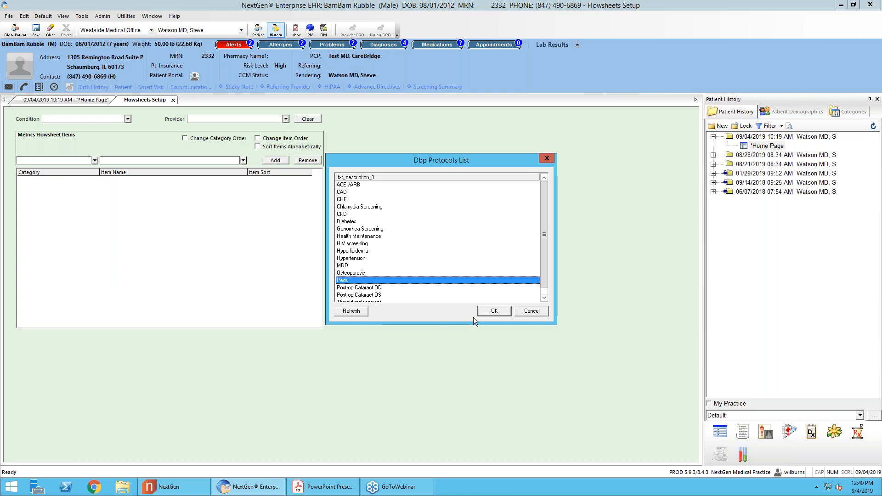
click(488, 311)
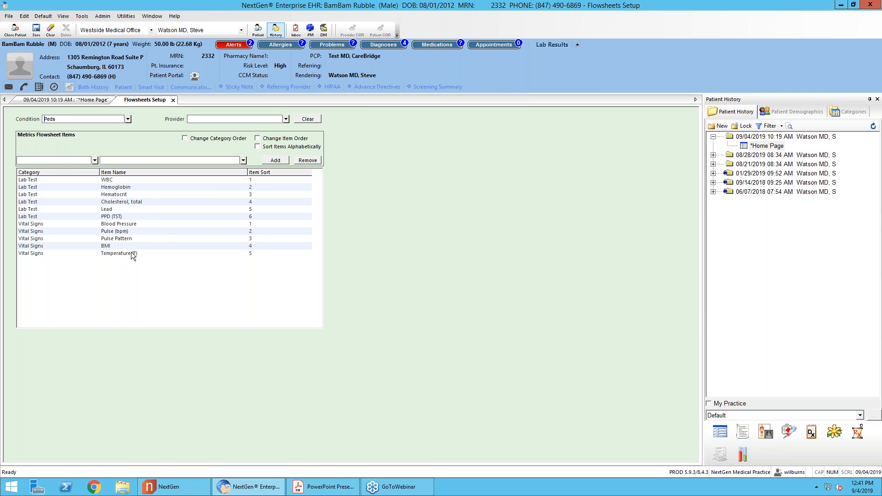
Add the Vision Screening item Corrective lenses (y/n) to the Peds metrics flowsheet
click(125, 188)
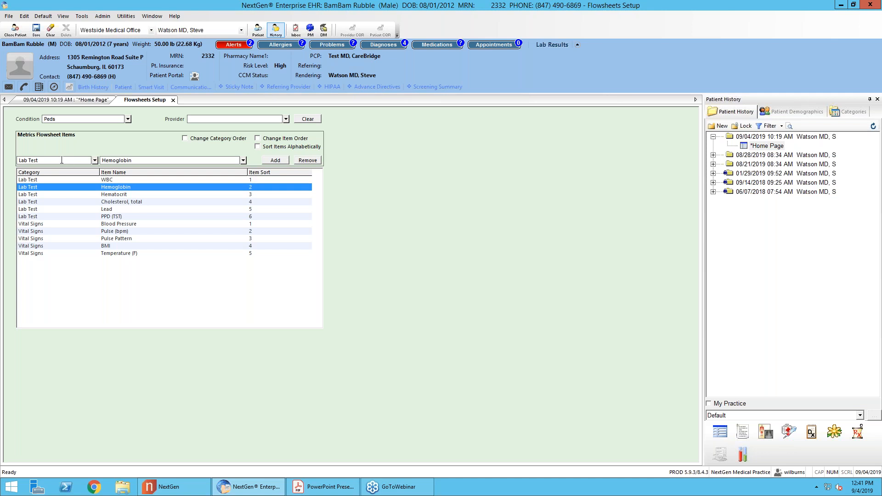
click(69, 162)
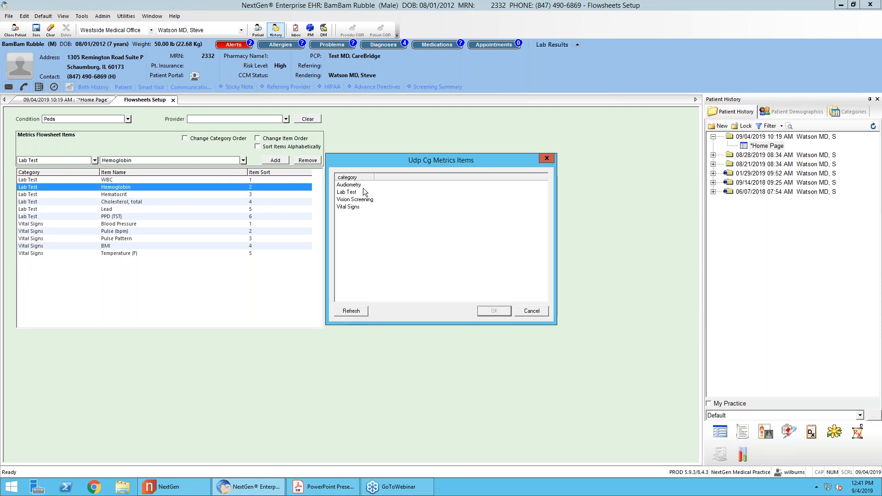
click(351, 200)
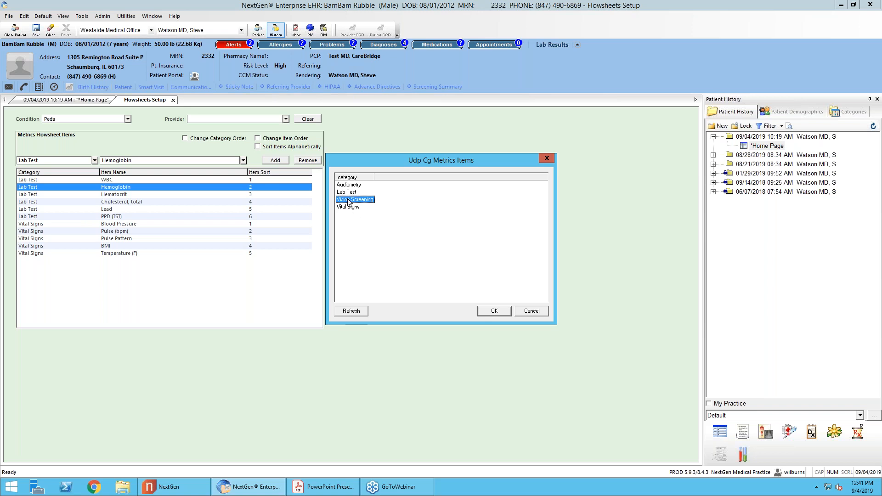
click(489, 311)
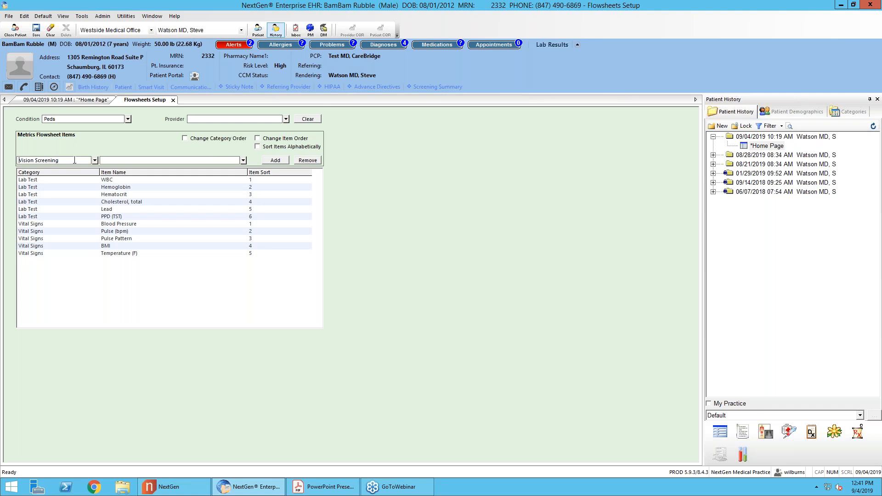
click(60, 160)
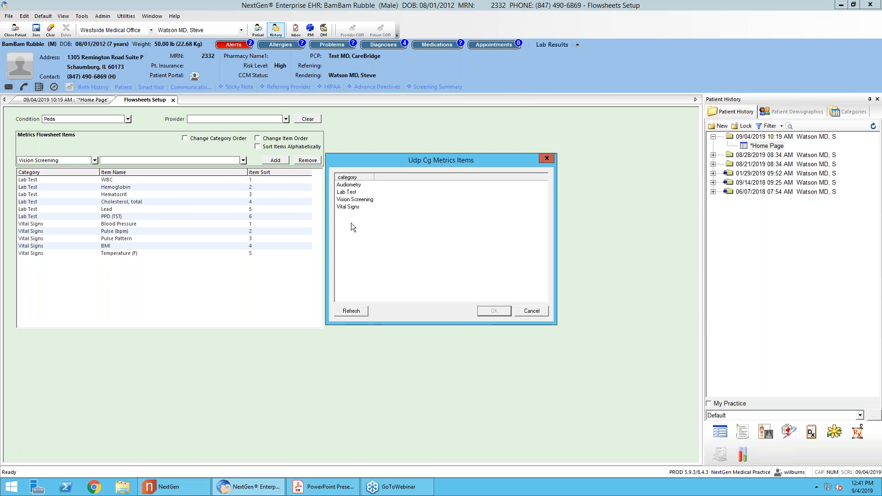
click(355, 199)
click(487, 310)
click(192, 160)
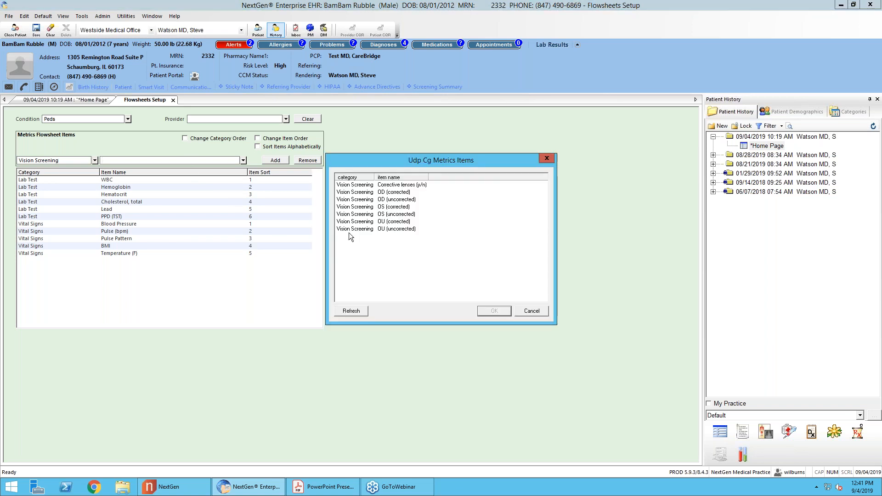
click(357, 185)
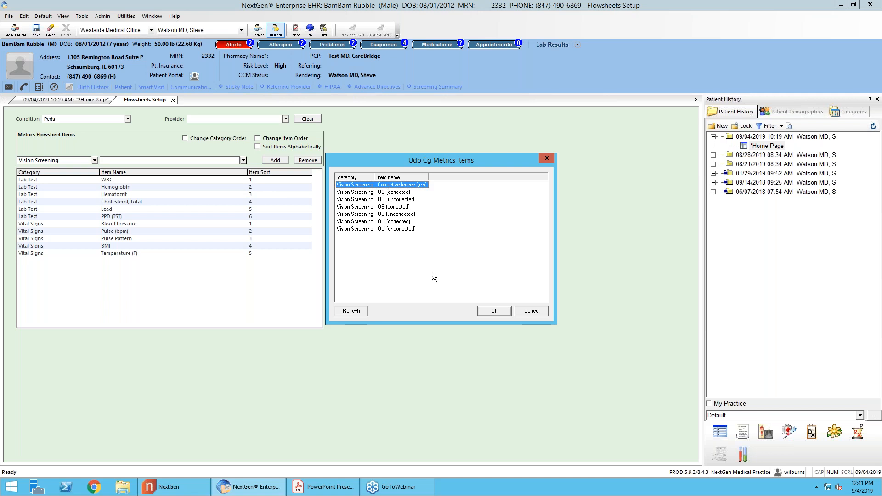
click(484, 309)
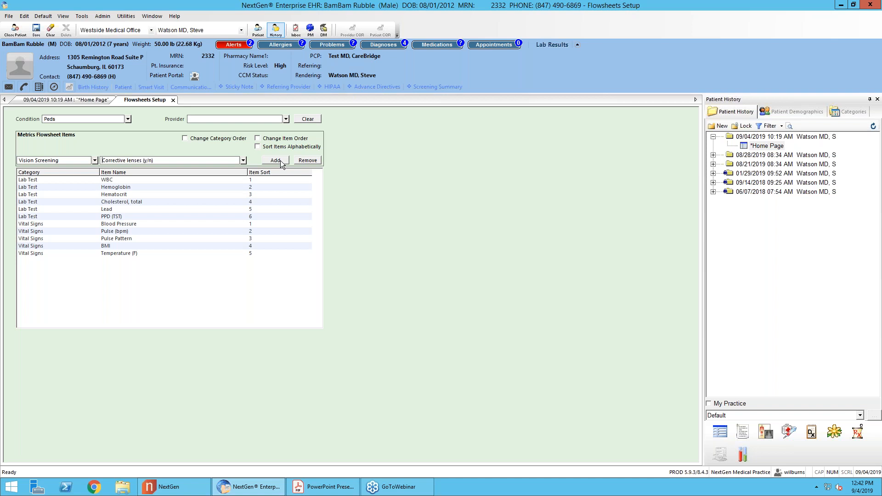
click(280, 161)
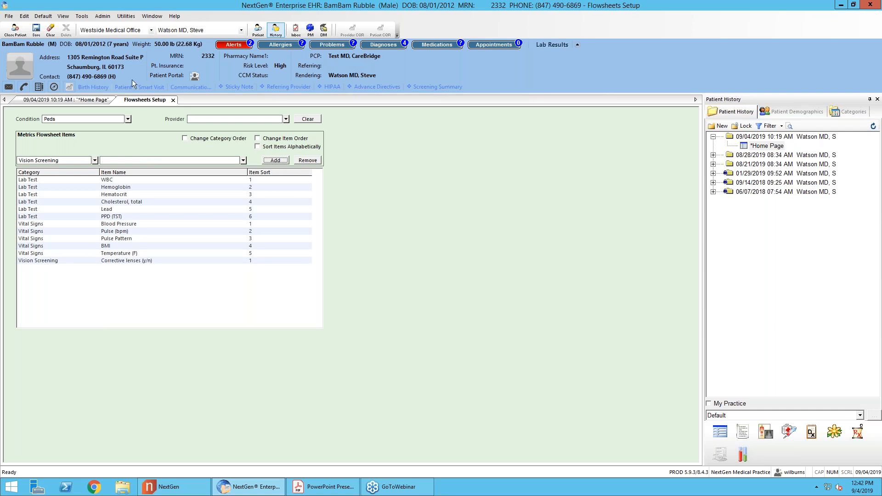
Close Flowsheets Setup with its changes saved and reopen the pediatric patient's care guidelines
click(173, 99)
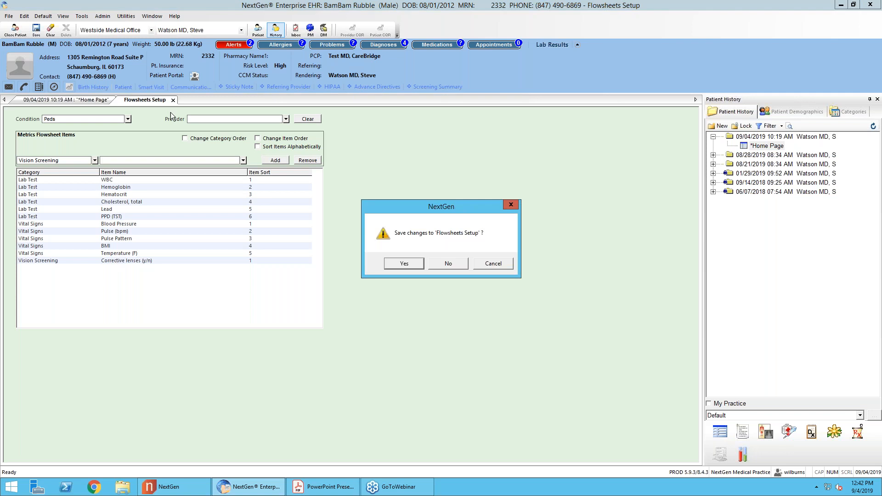
click(402, 265)
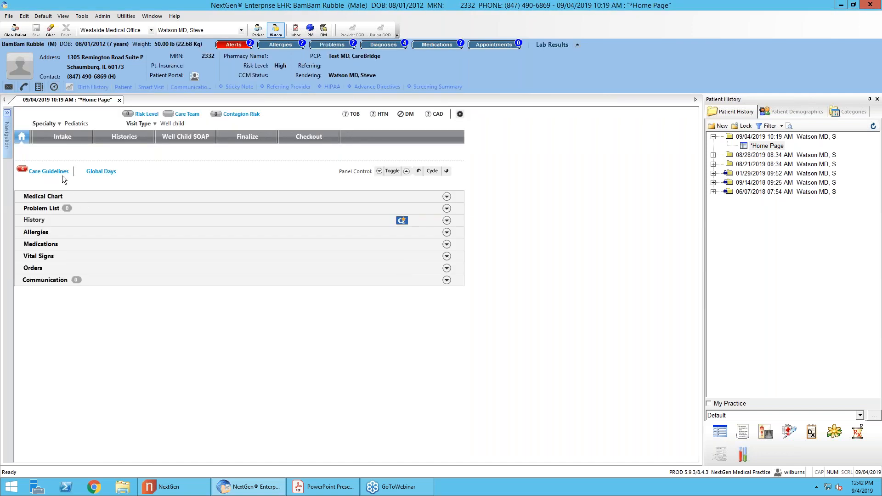
click(58, 172)
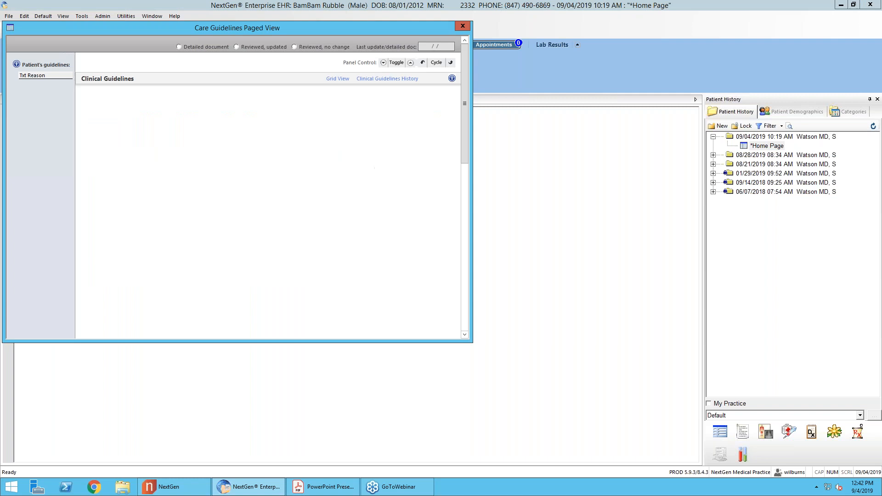
Show the Peds metrics in the pediatric patient's care guidelines, then save and close the guidelines
click(34, 82)
click(129, 162)
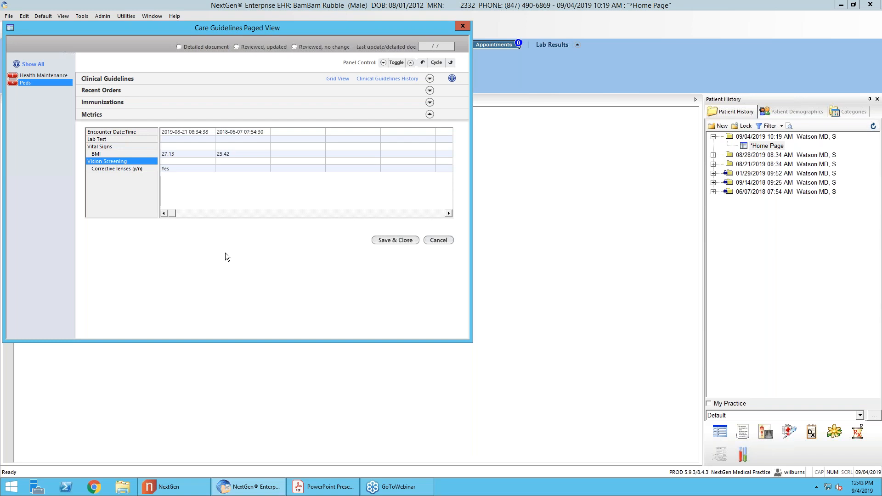
click(395, 240)
Switch to the chart of the adult patient with diabetes
click(260, 31)
click(334, 233)
mouse_move(367, 253)
click(445, 270)
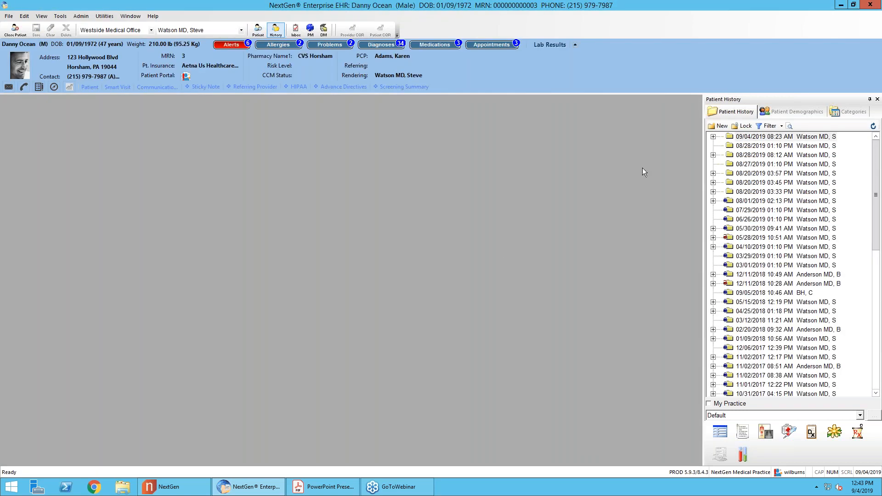
Open the Home Page of the 09/04/2019 08:23 AM encounter and bring up its care guidelines
click(714, 137)
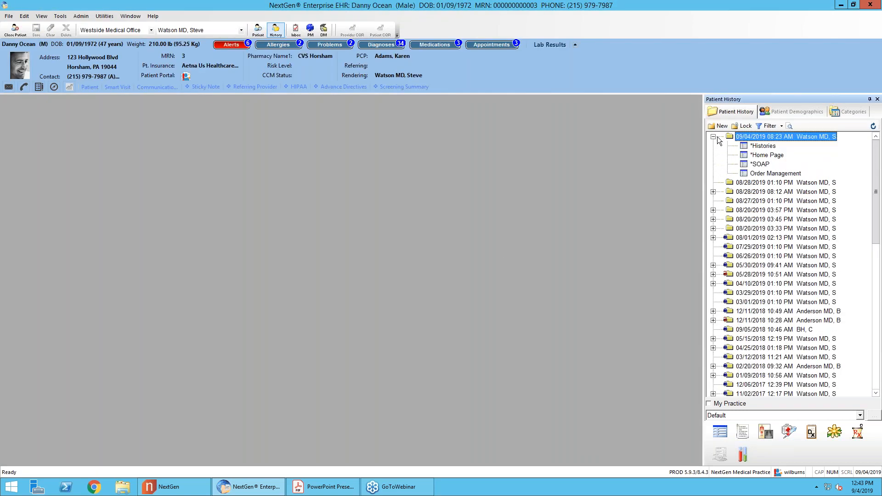
click(755, 159)
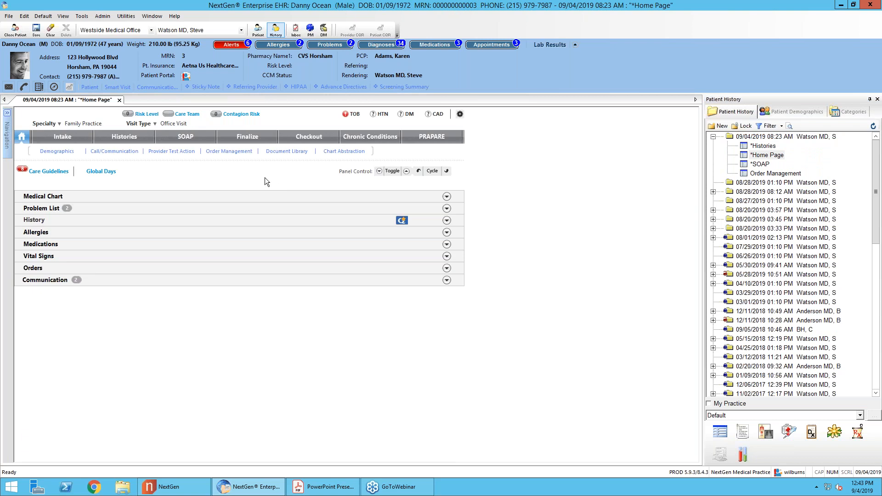
click(60, 172)
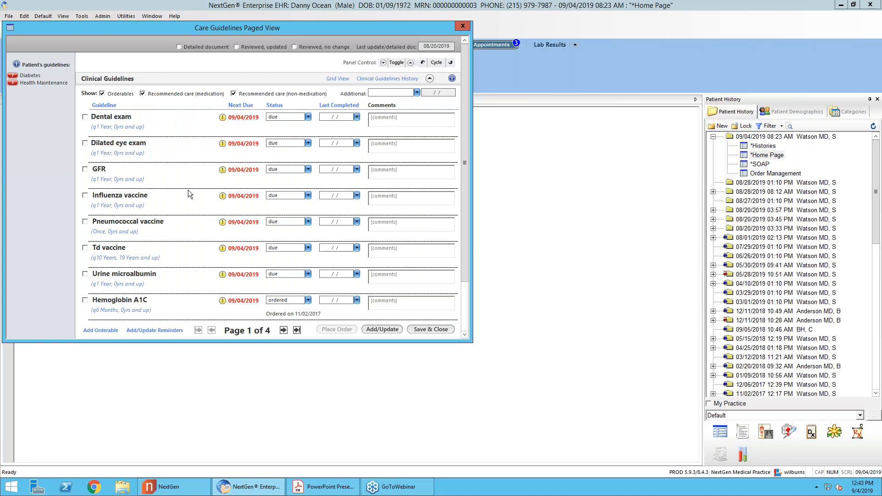
Examine the Diabetes screening questions in the grid view of the care guidelines, then close both guideline windows
click(430, 78)
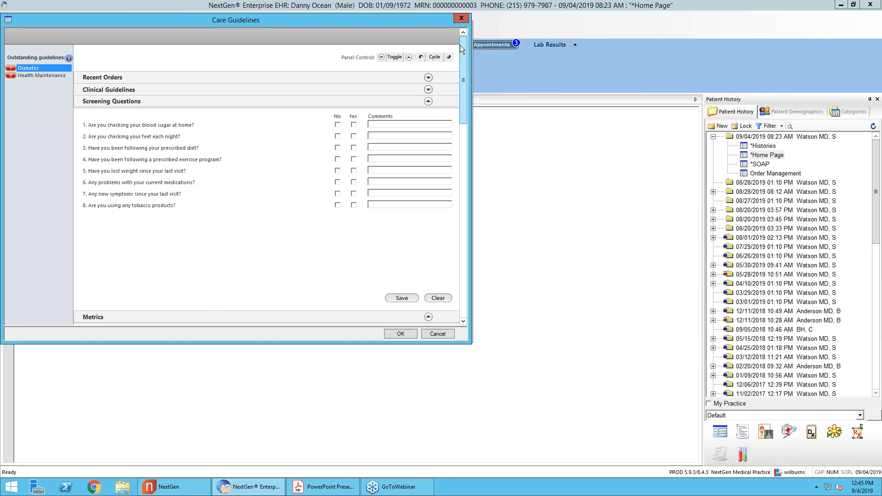
click(462, 19)
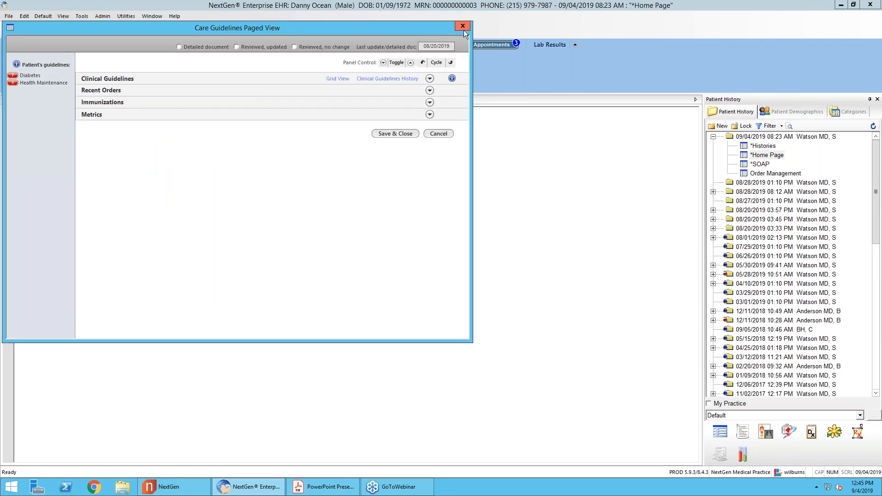
click(462, 26)
Open the Configuration Home system template and go to its DB Picklist Setup
click(8, 15)
click(44, 233)
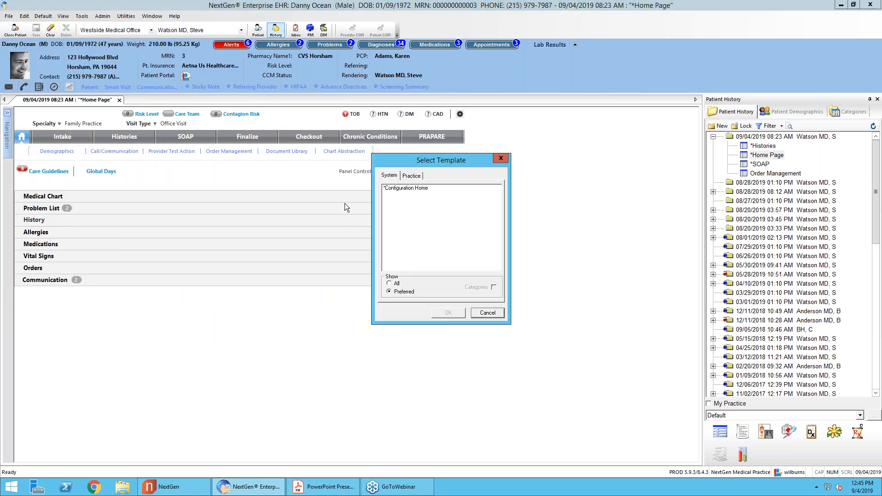
double_click(390, 189)
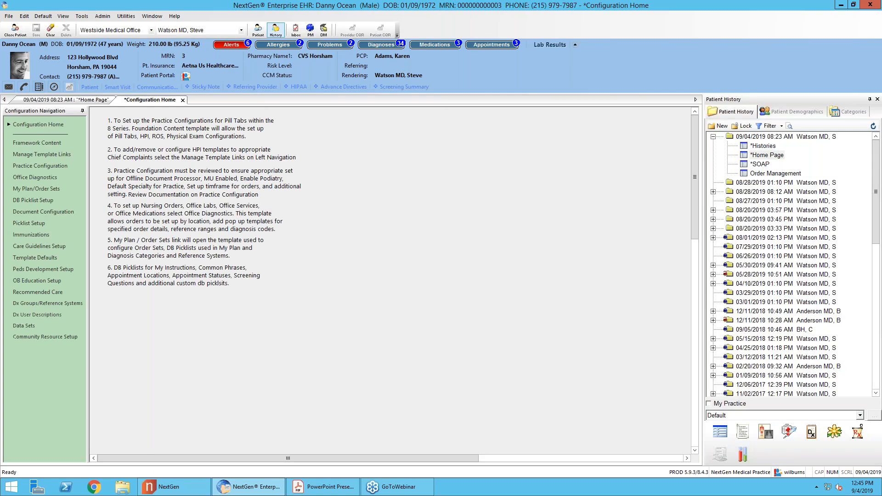
click(21, 200)
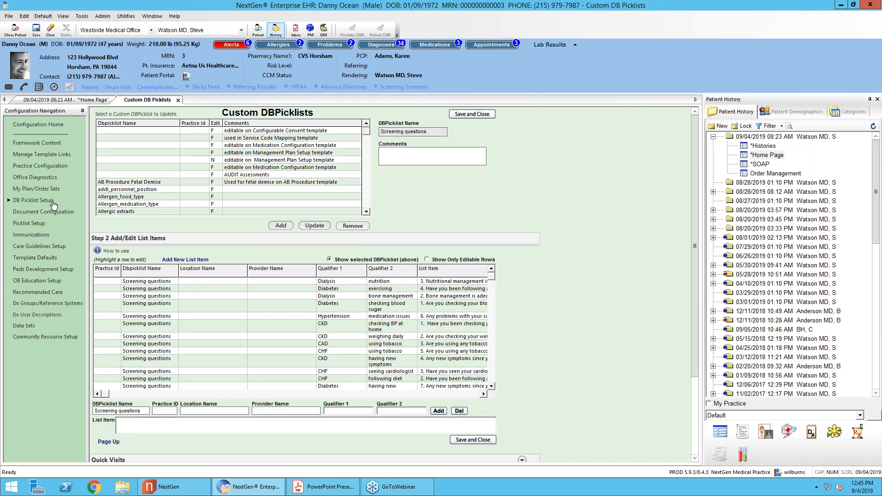
Load the Screening questions DB picklist and sort its list items by Qualifier 1
click(368, 140)
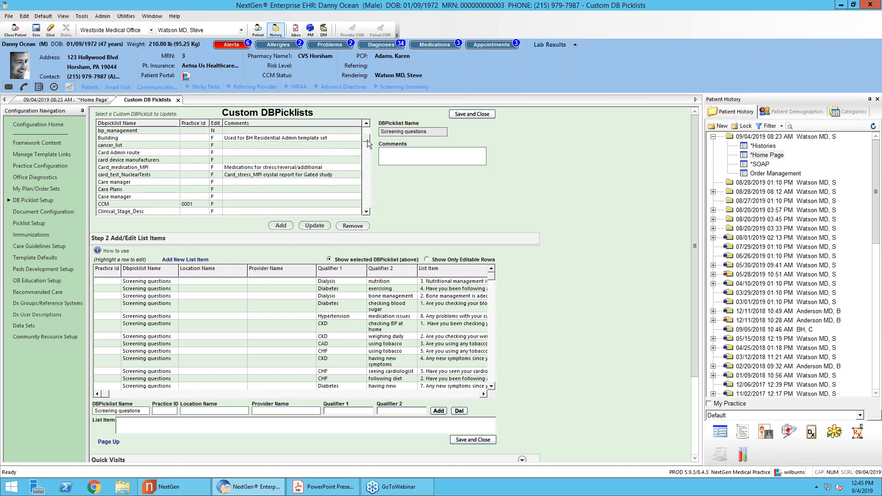
drag(367, 142, 366, 191)
click(233, 198)
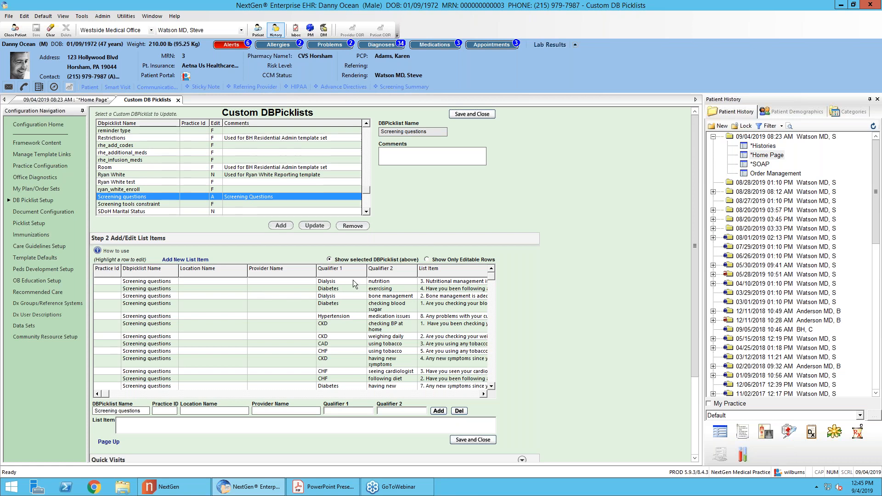
click(341, 269)
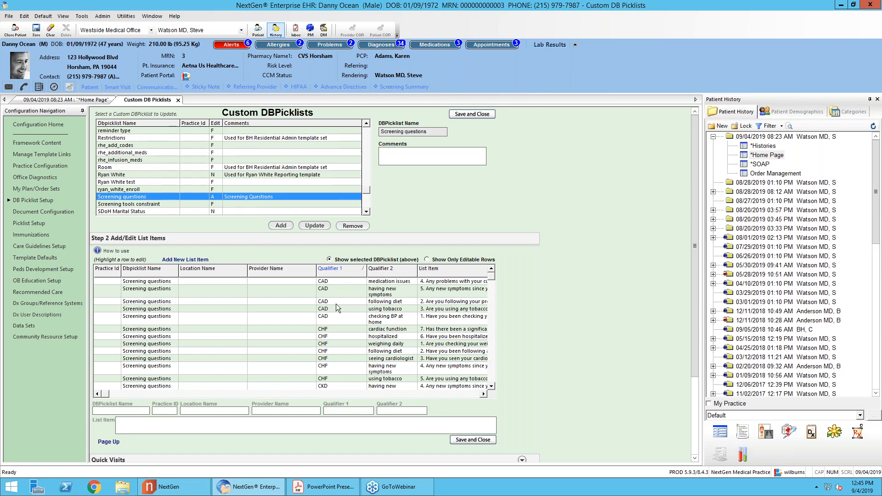
Review the full wording of the Diabetes screening questions, including the blood sugar, prescribed diet and feet checking items
click(492, 387)
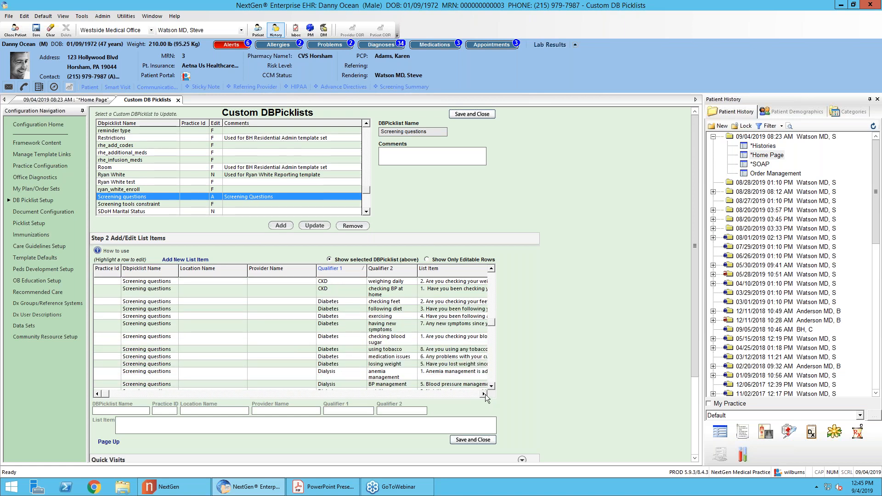
click(485, 393)
click(491, 386)
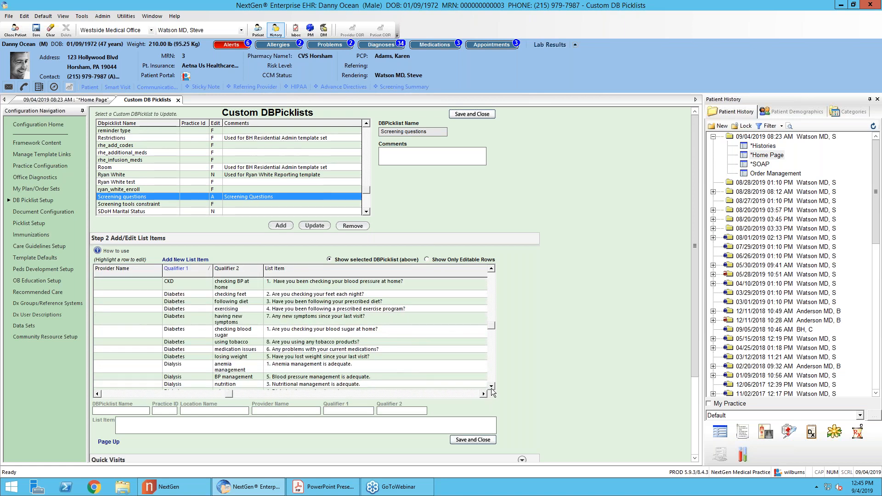
click(293, 321)
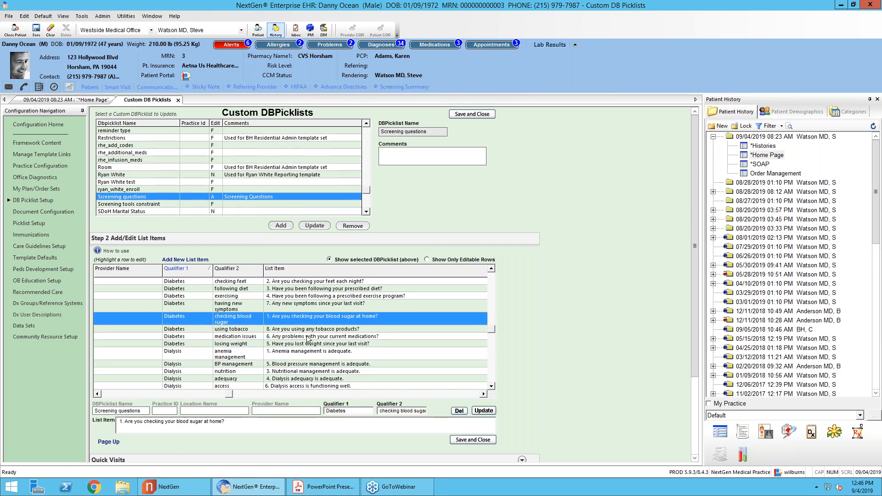
click(291, 289)
click(292, 281)
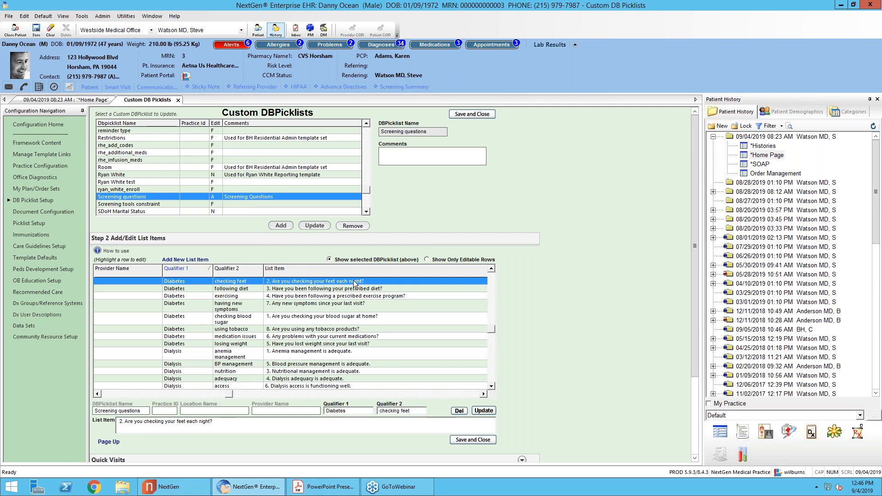
Compare the picklist with the Diabetes screening questions in the patient's care guidelines grid view, then return to Custom DB Picklists
click(101, 100)
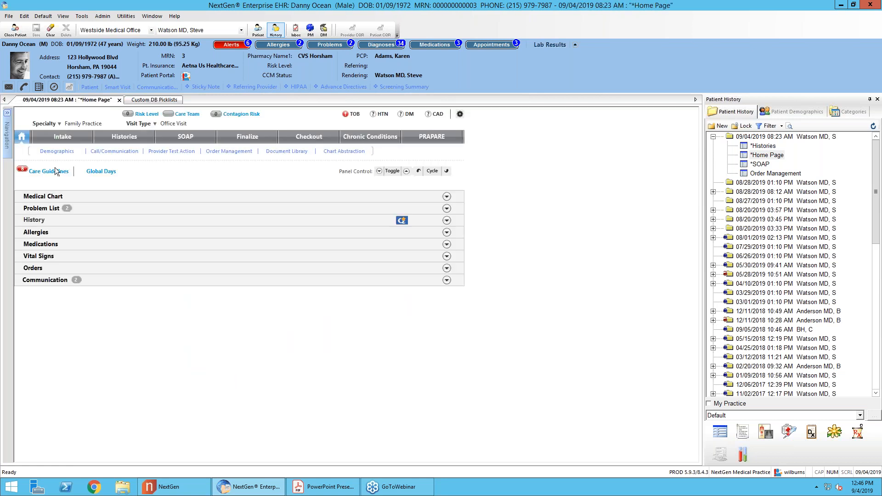
click(53, 173)
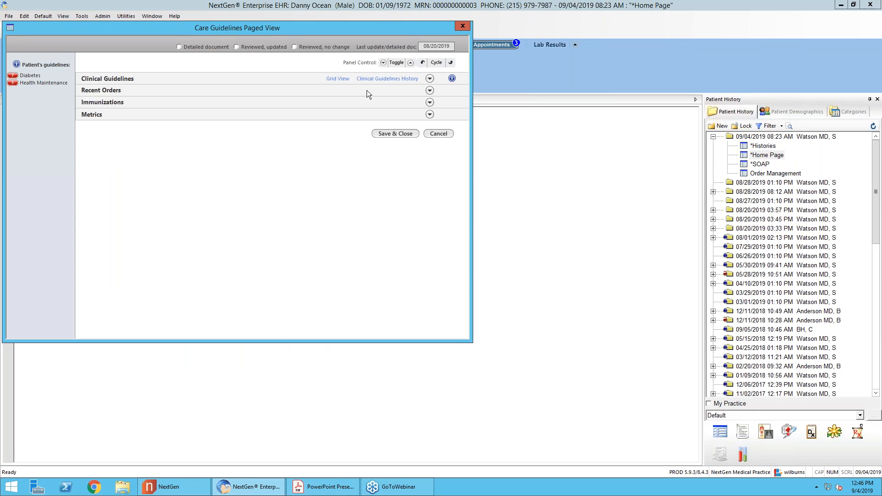
click(338, 78)
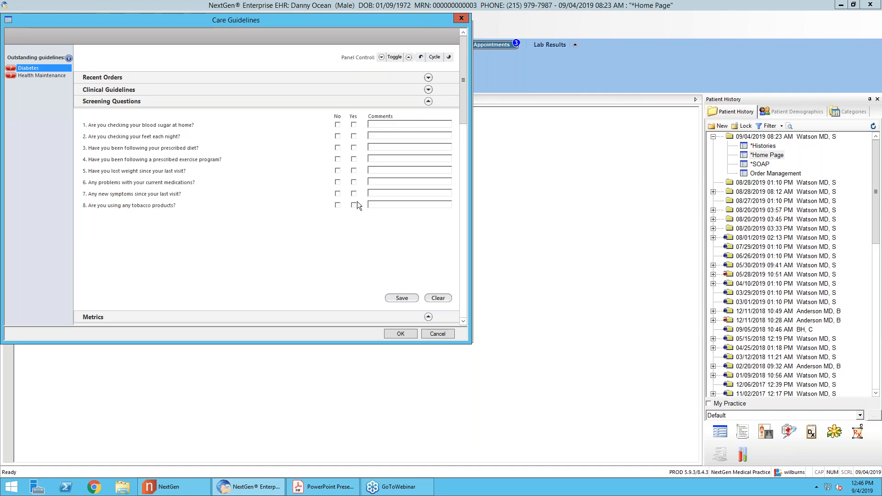
click(460, 22)
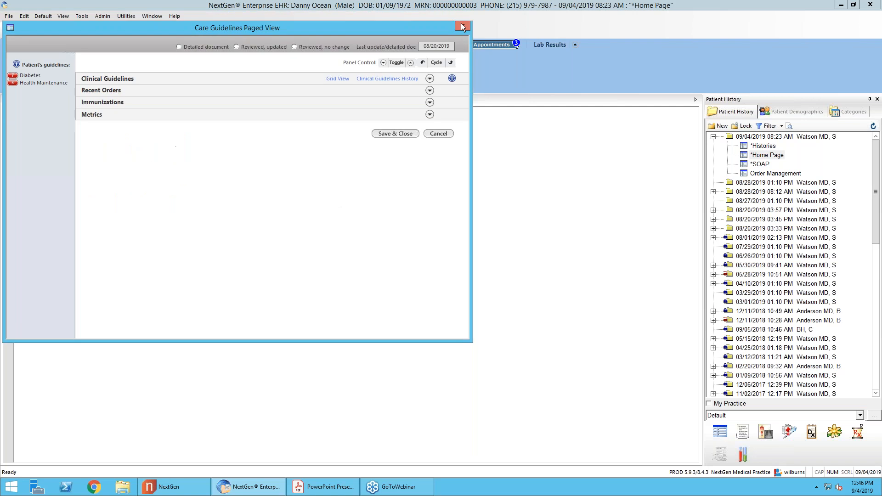
click(461, 23)
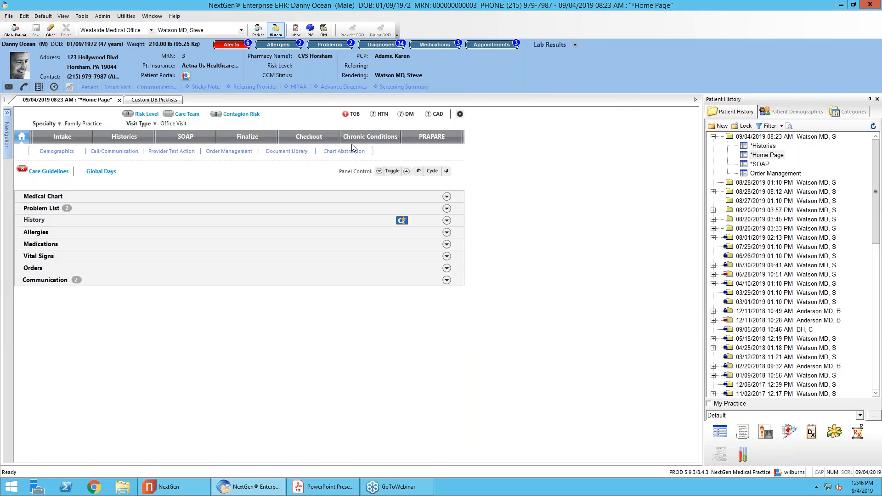
click(159, 99)
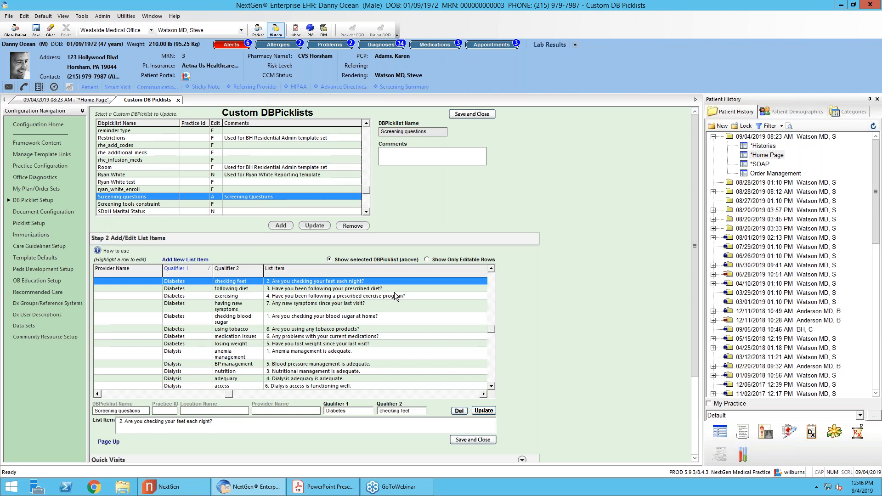
Start a new list item assigned to the Screening questions DB picklist
click(270, 290)
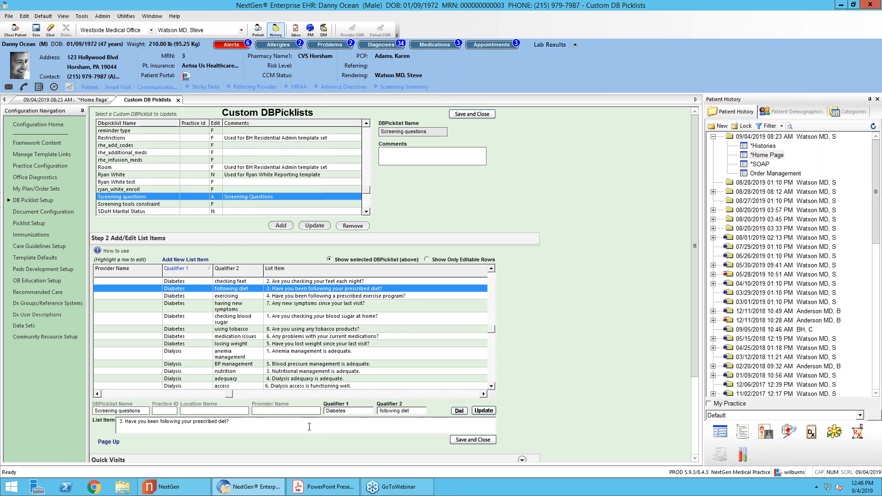
click(190, 261)
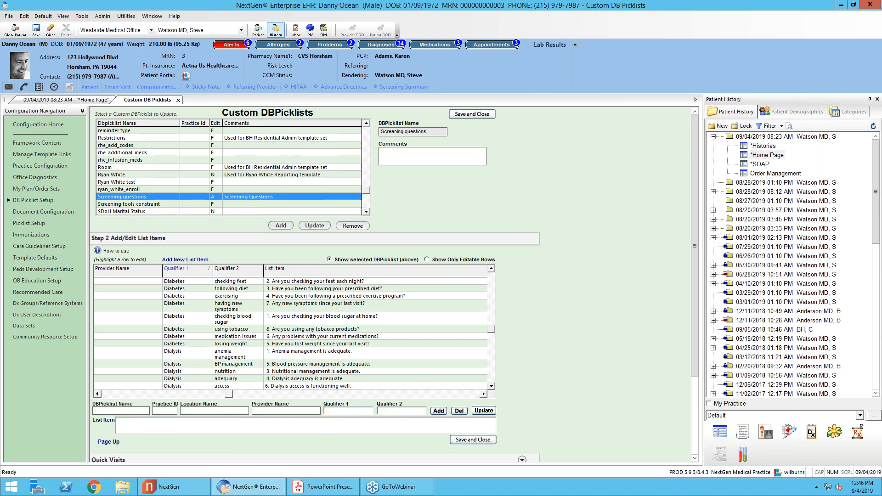
drag(544, 185, 548, 272)
click(503, 267)
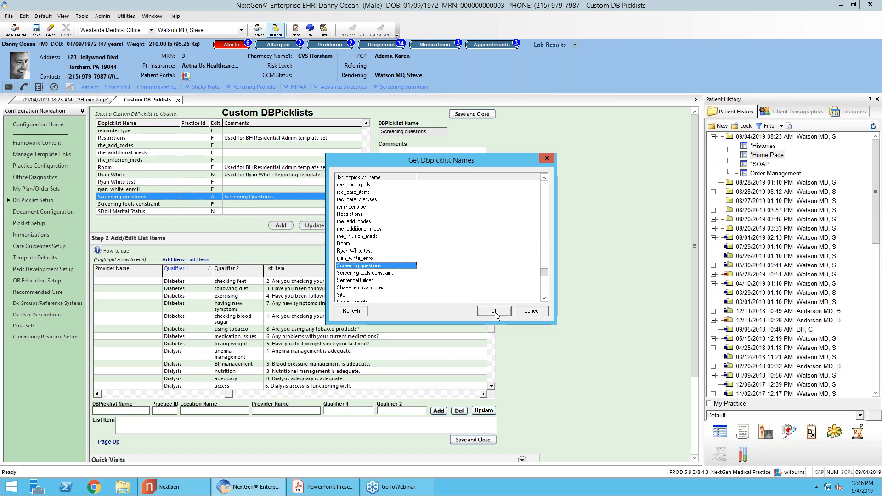
click(495, 311)
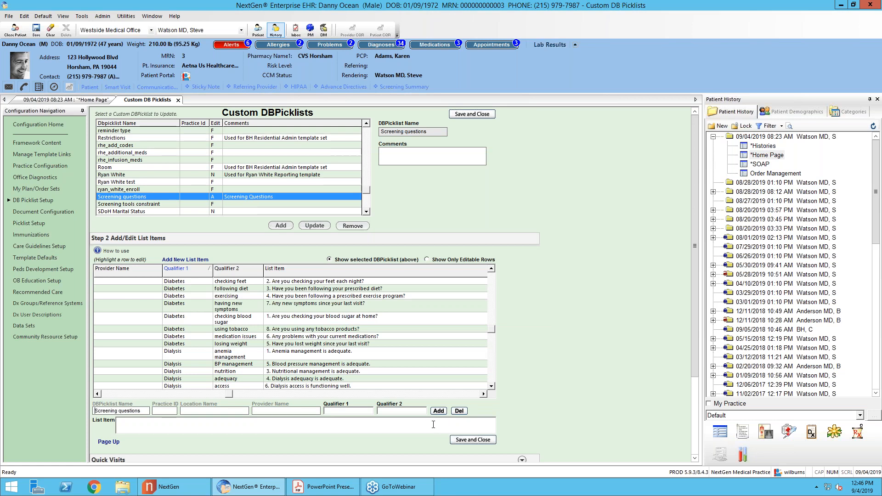
Remove the leading number from the Diabetes tobacco question's text and close Custom DB Picklists with its changes saved
click(274, 283)
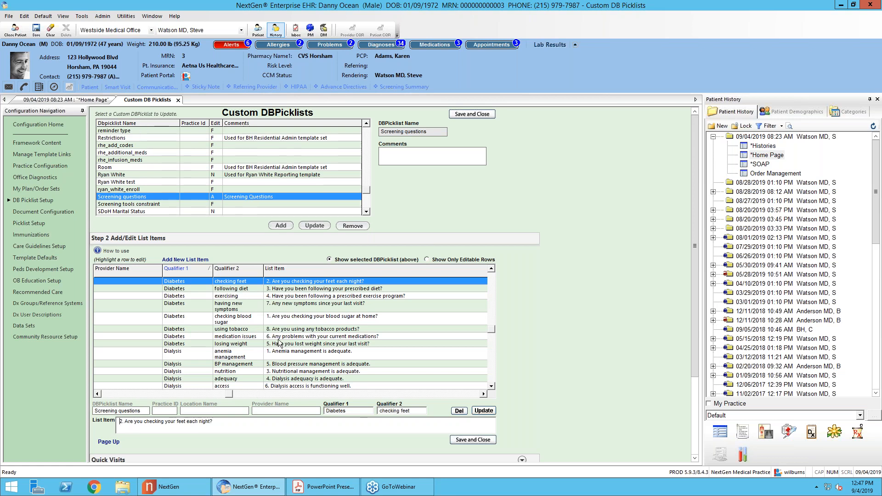
click(274, 330)
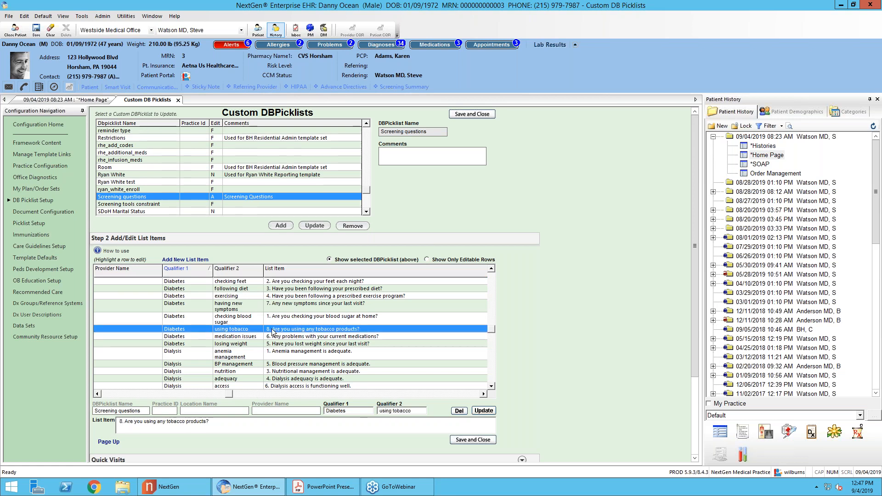
click(121, 422)
key(BackSpace)
key(BackSpace)
key(Delete)
click(121, 393)
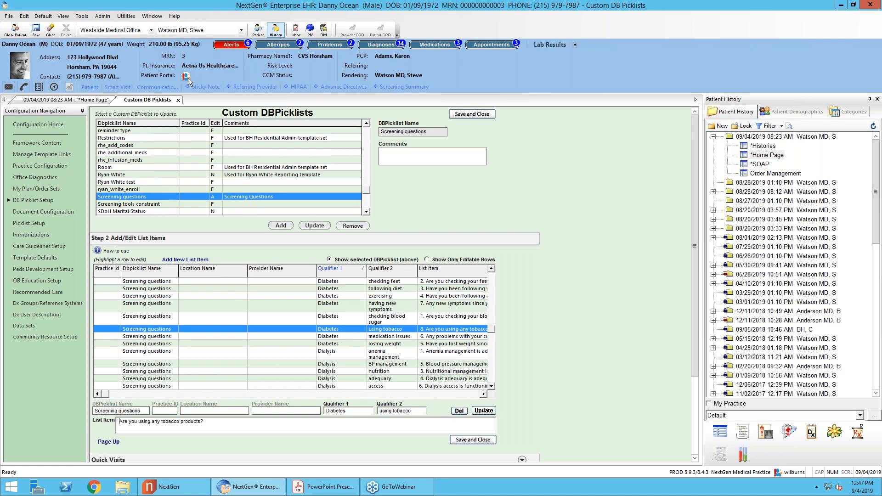
click(178, 100)
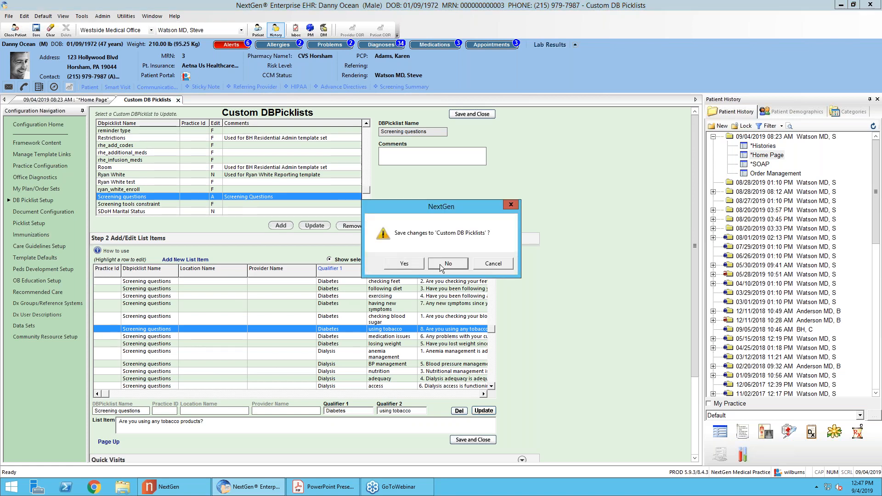
click(415, 263)
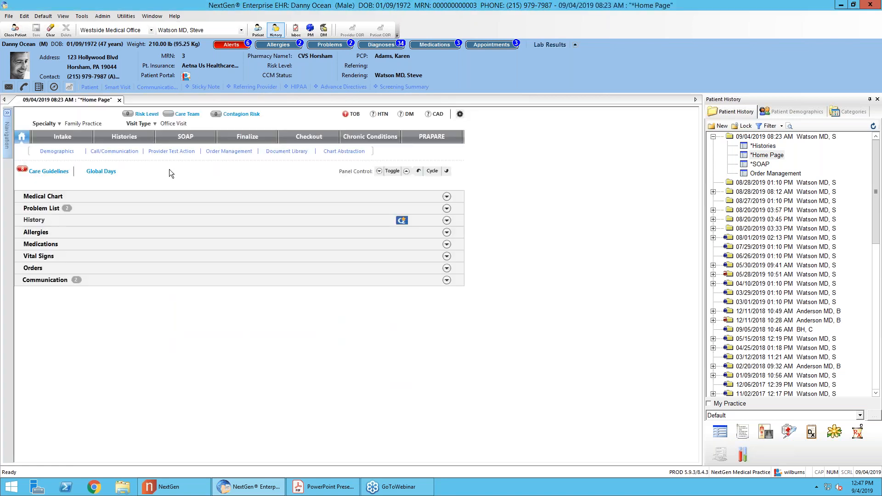
Reopen the patient's care guidelines and examine the second page of the clinical guidelines list
click(48, 171)
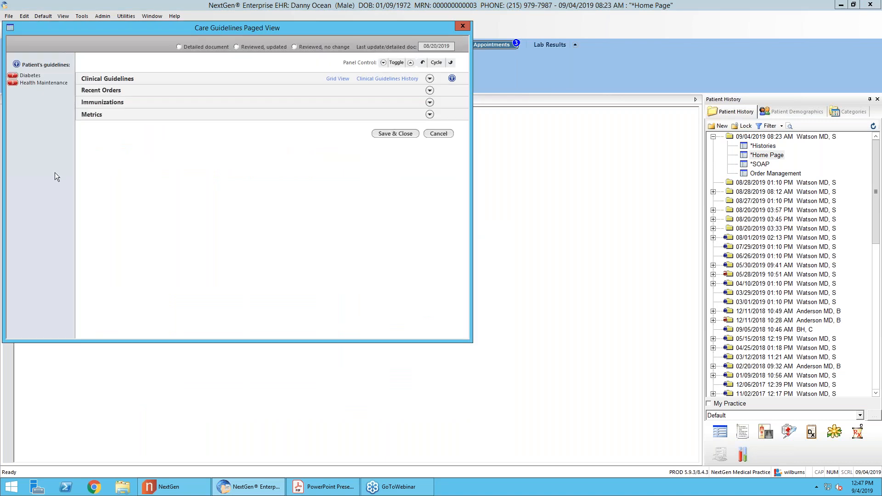
click(128, 82)
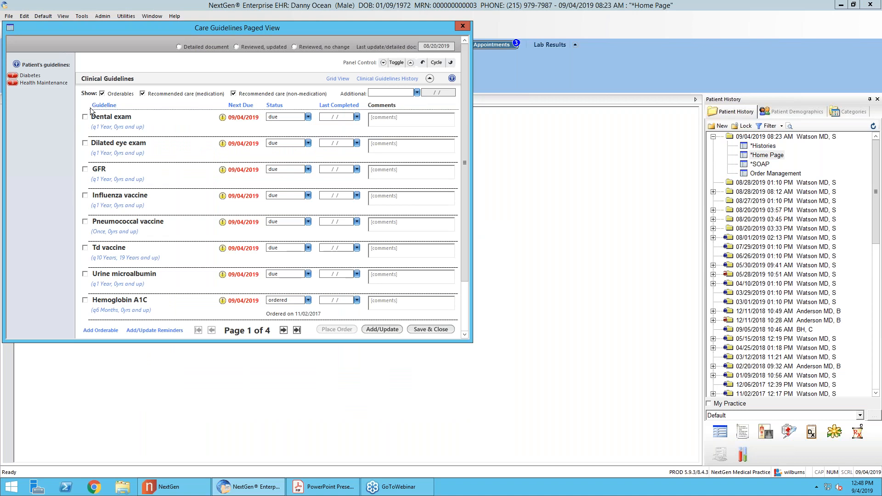
click(284, 330)
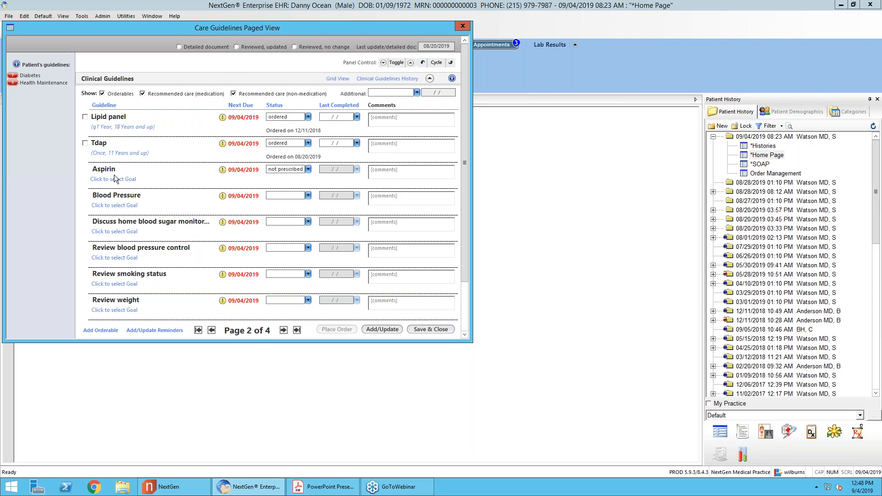
Close the patient's care guidelines and open the Recommended Care configuration from the practice template's Care Guidelines Setup
click(461, 29)
click(9, 16)
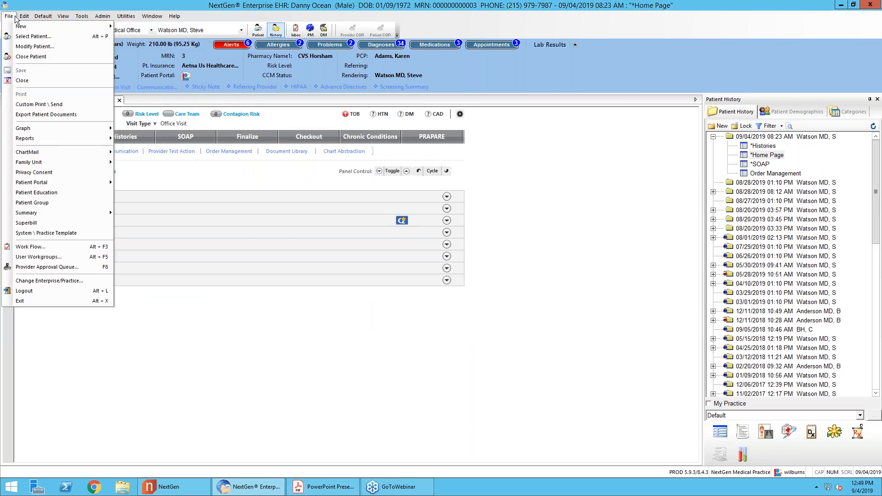
click(42, 233)
double_click(429, 186)
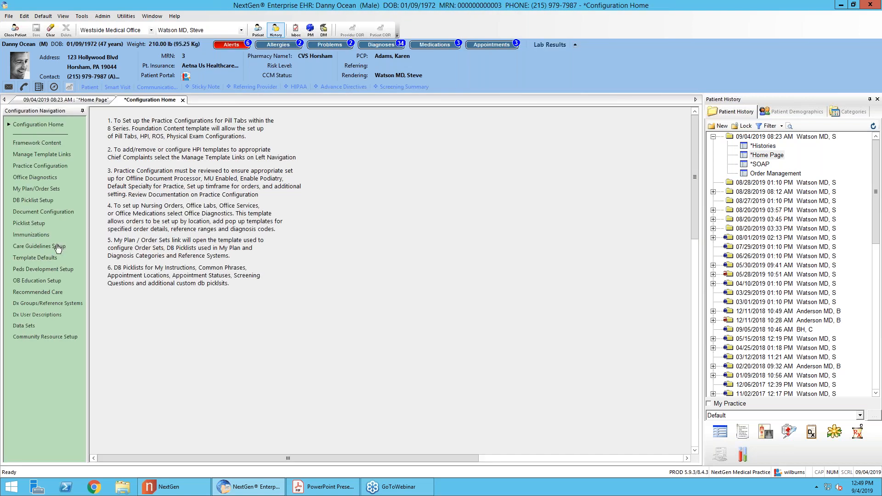
click(57, 247)
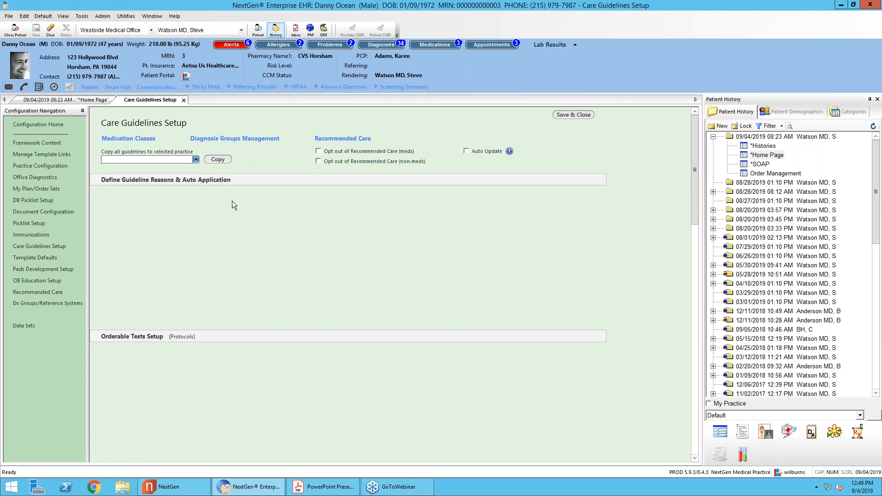
click(340, 136)
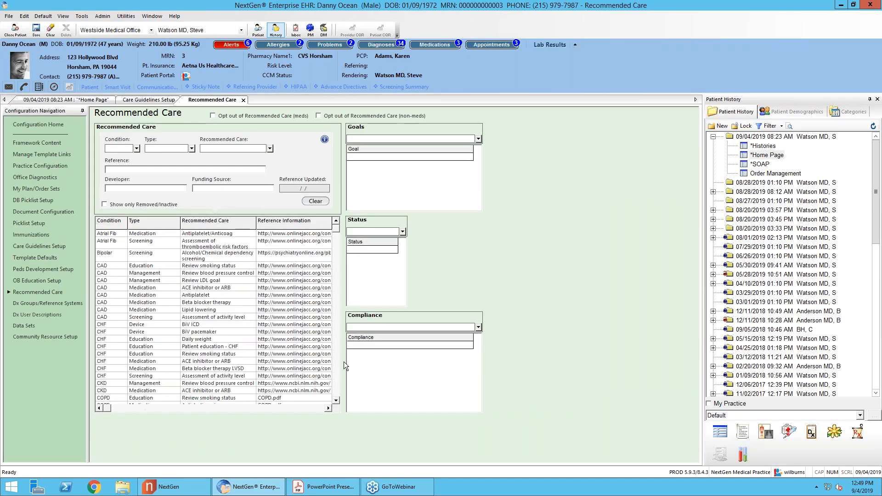
Load the Diabetes Aspirin medication entry and look through the Recommended Care picklist items, cancelling without choosing one
click(335, 373)
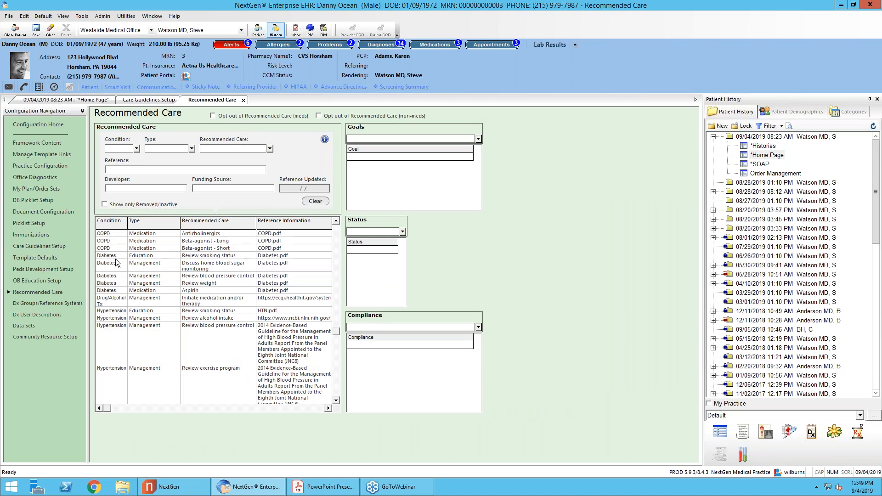
click(165, 290)
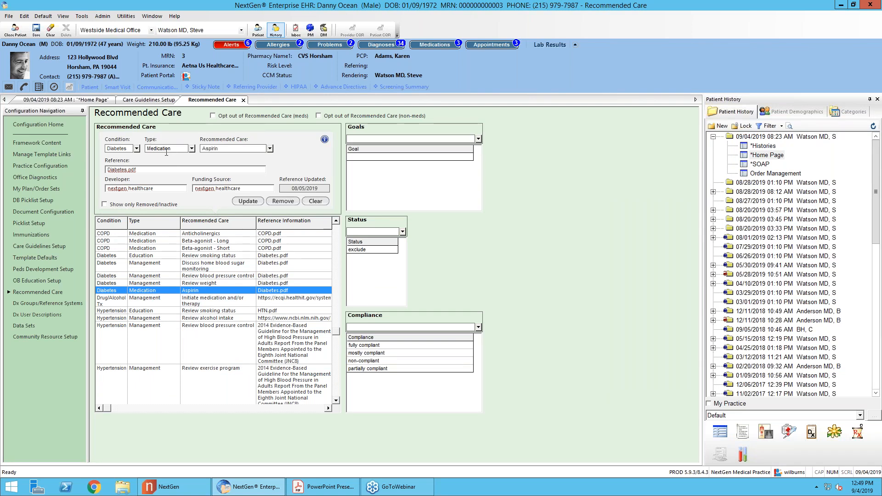
click(232, 149)
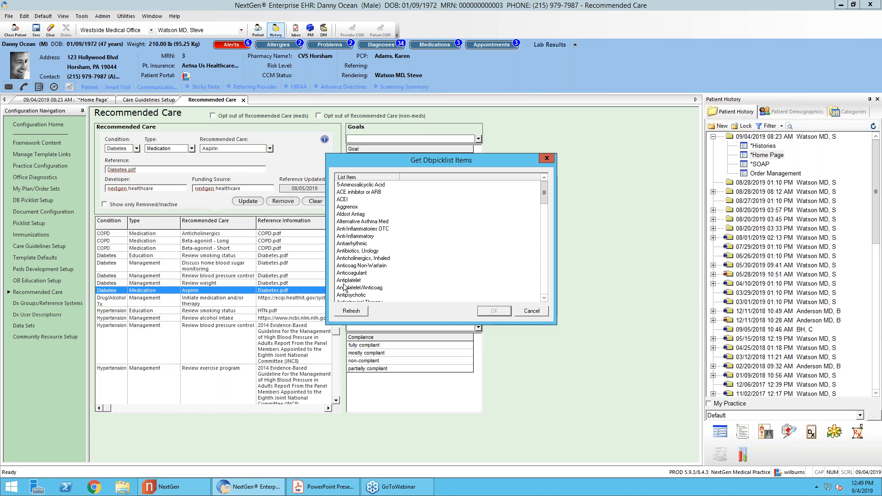
click(544, 298)
click(544, 298)
click(544, 298)
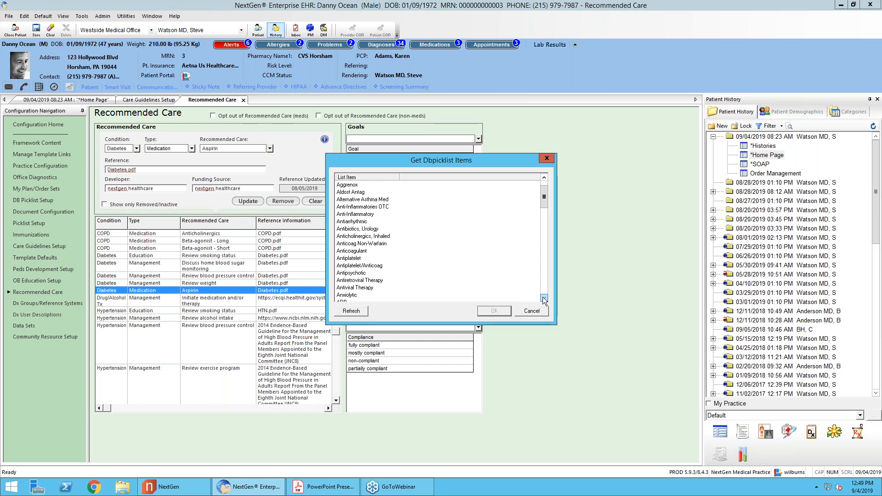
click(544, 298)
click(544, 298)
click(544, 298)
click(545, 298)
click(545, 298)
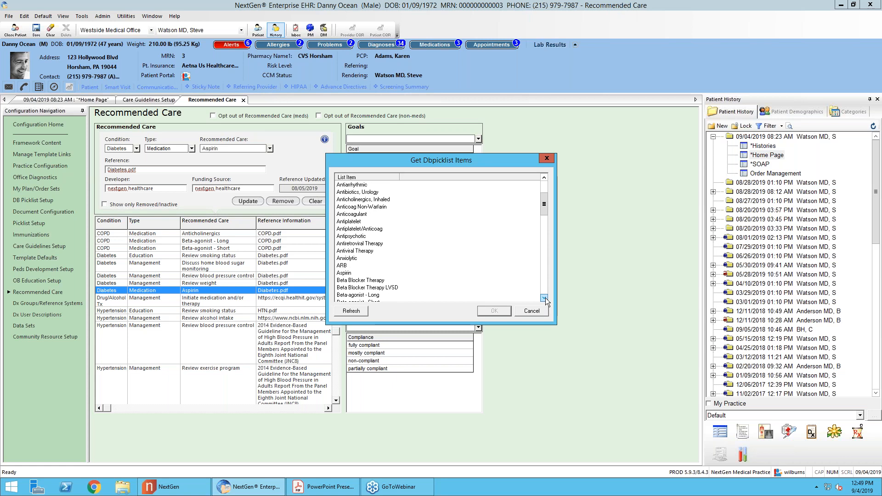
click(545, 298)
click(545, 298)
click(545, 298)
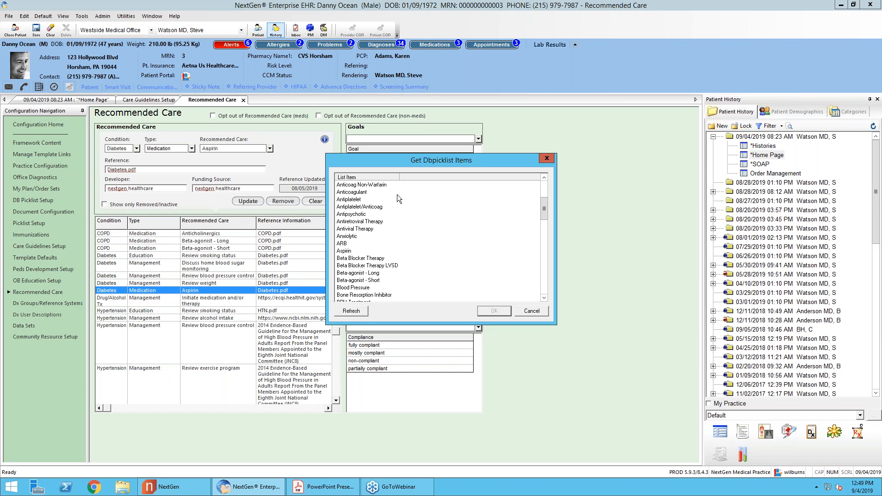
click(540, 312)
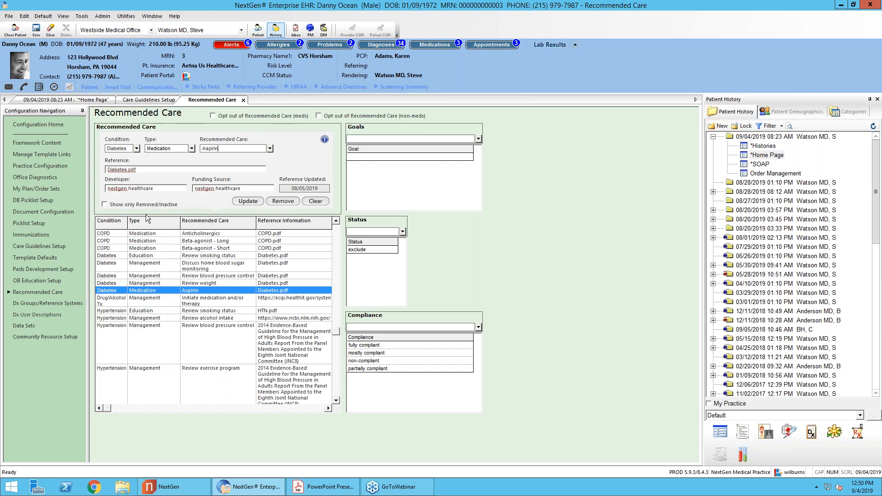
Examine the medications in the Aspirin medication class, then close Medication Classifications without saving and close Care Guidelines Setup
click(47, 248)
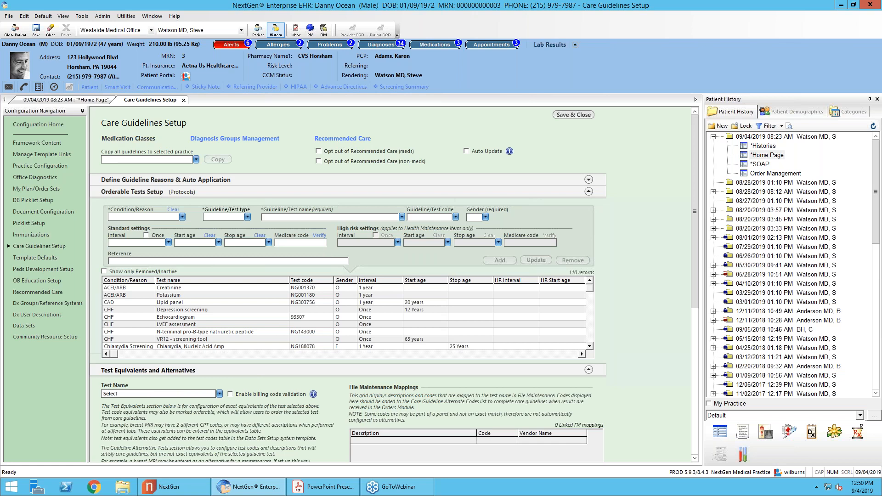
click(144, 138)
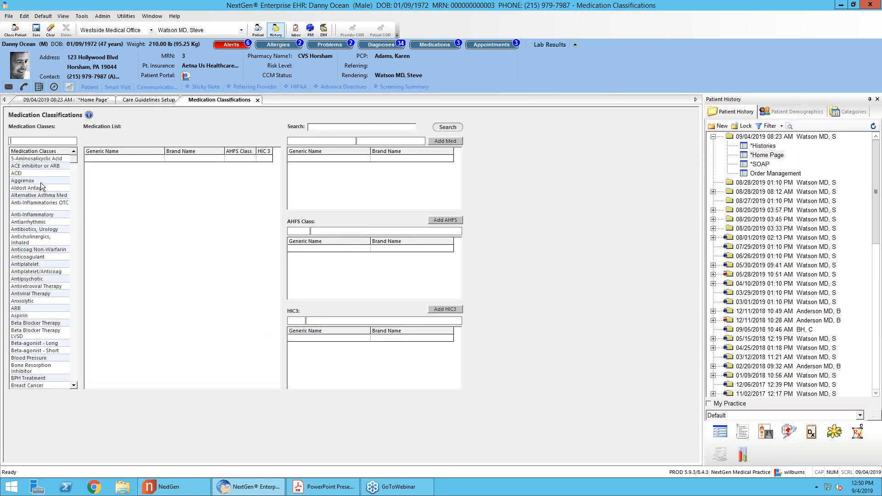
click(31, 314)
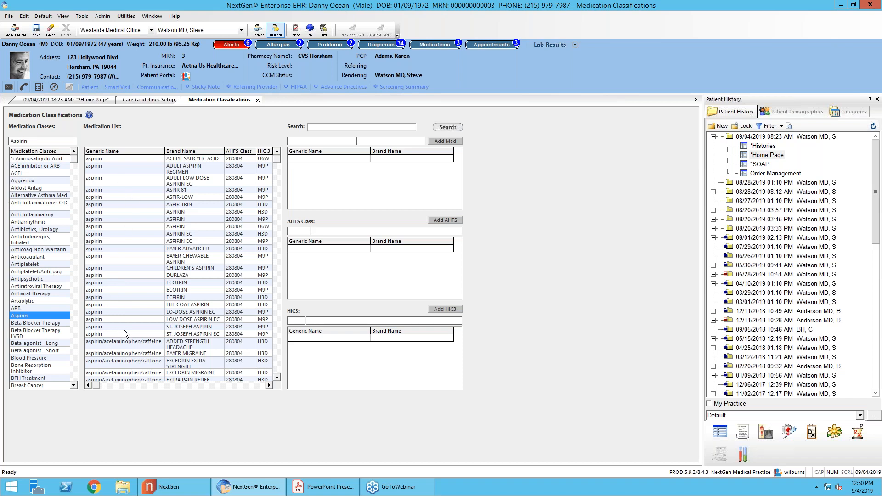
click(257, 101)
click(449, 263)
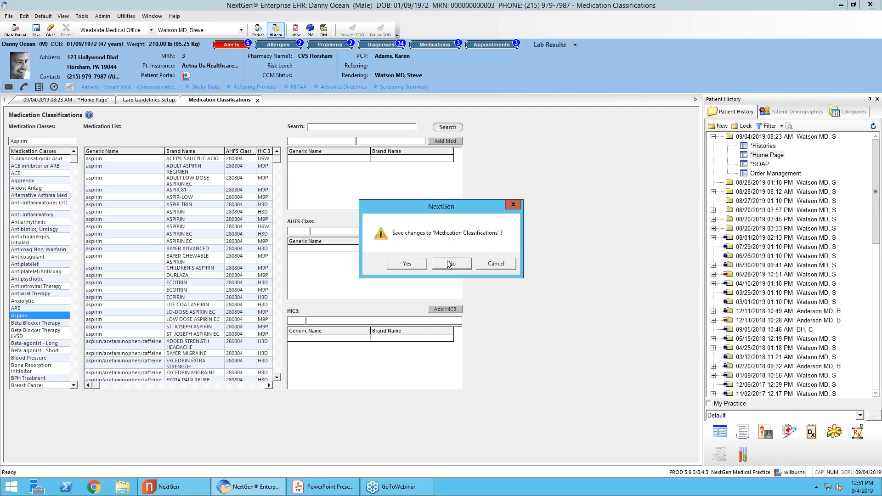
click(184, 100)
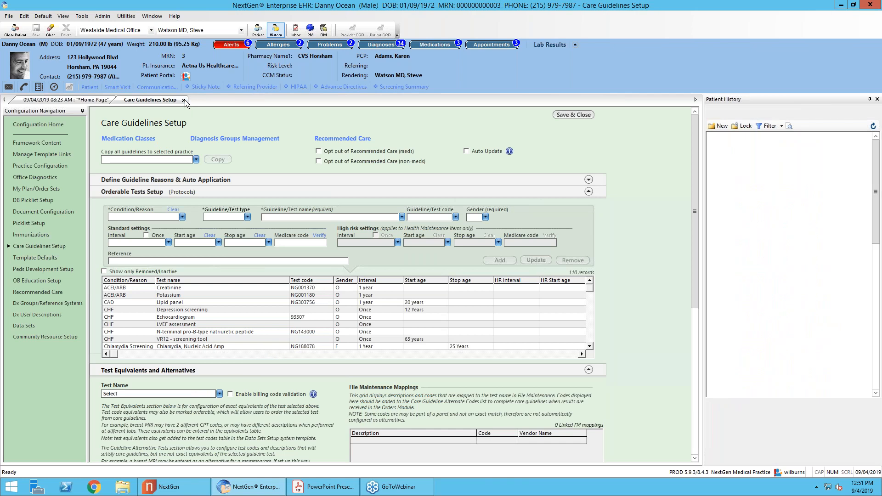
Start a new prescription in the Medications Module for aspirin 500 mg tablet, choosing the brand Bayer Advanced
click(857, 432)
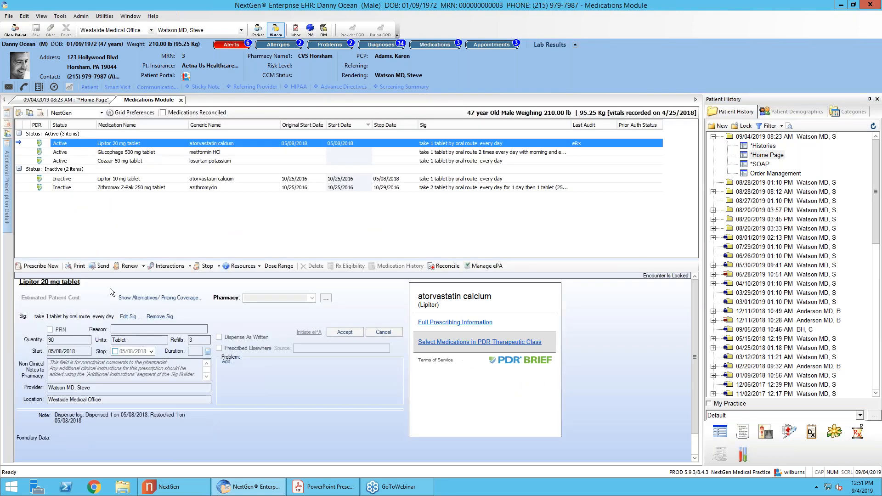
click(40, 266)
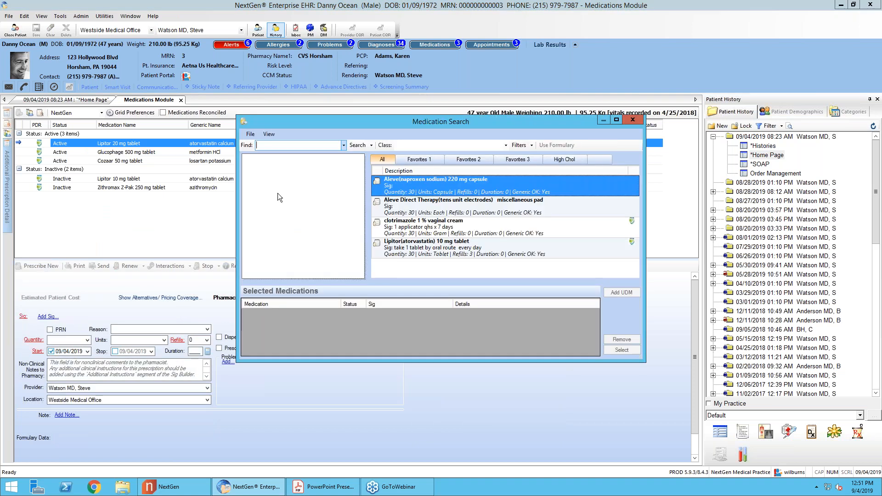
text(aspir)
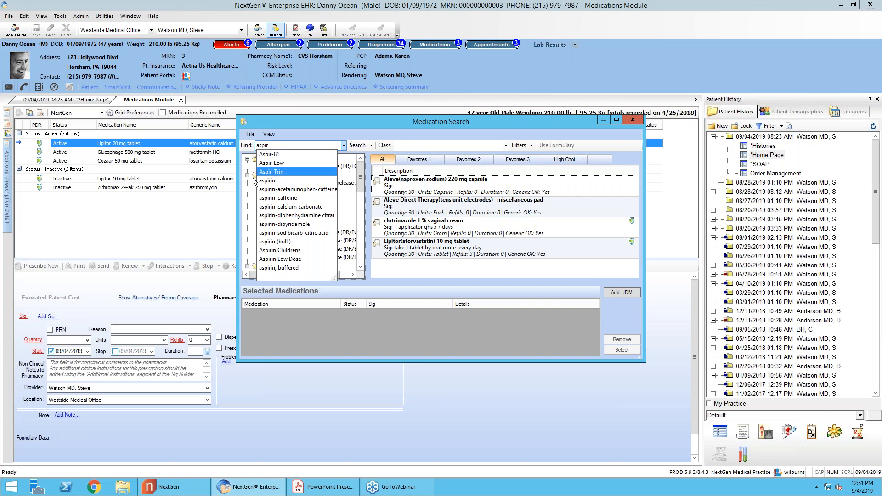
click(267, 181)
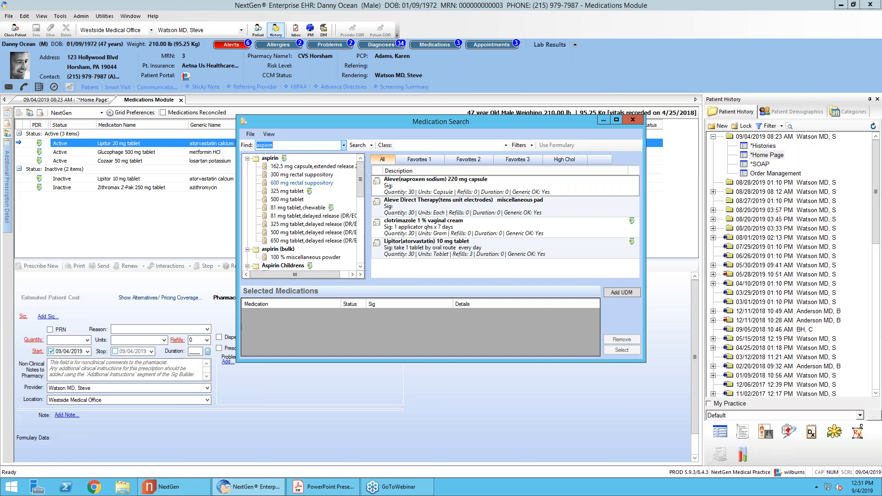
double_click(285, 200)
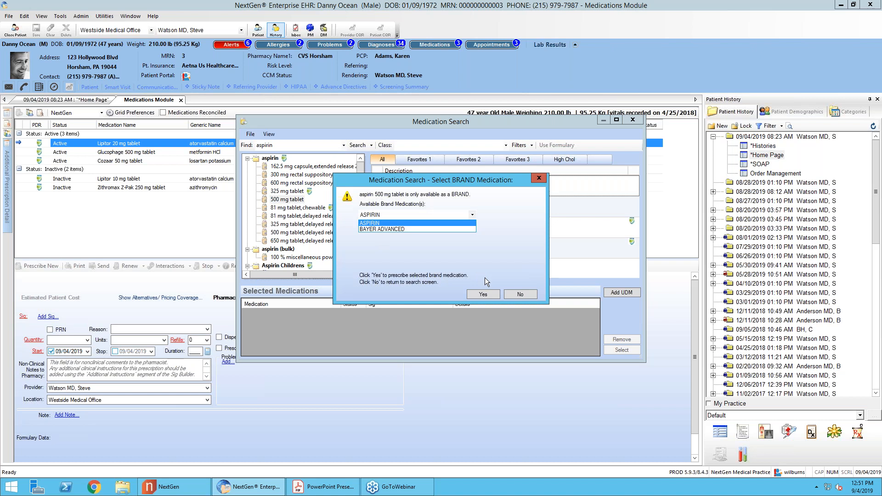
click(399, 228)
click(476, 295)
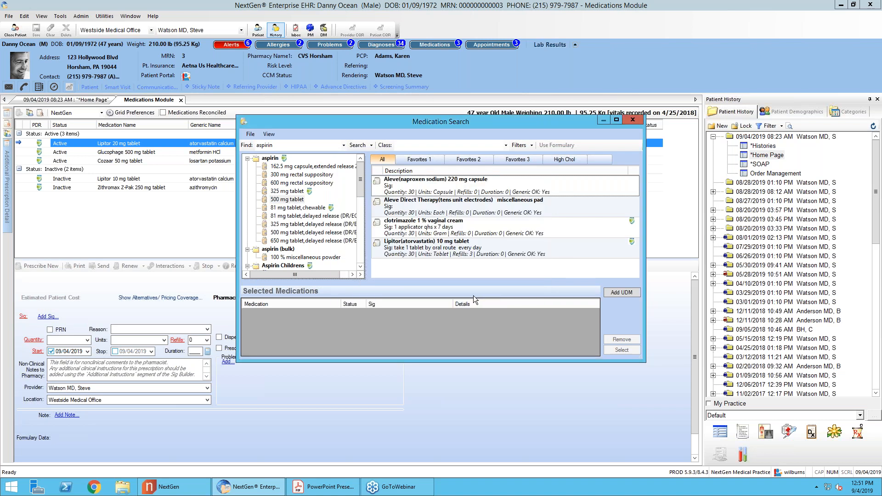
click(611, 349)
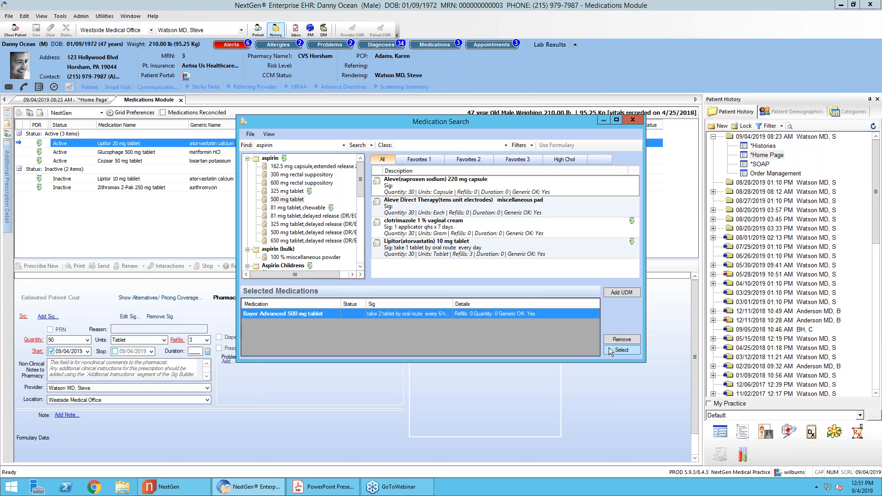
Set the Bayer Advanced prescription's quantity to 10 and accept it
click(87, 340)
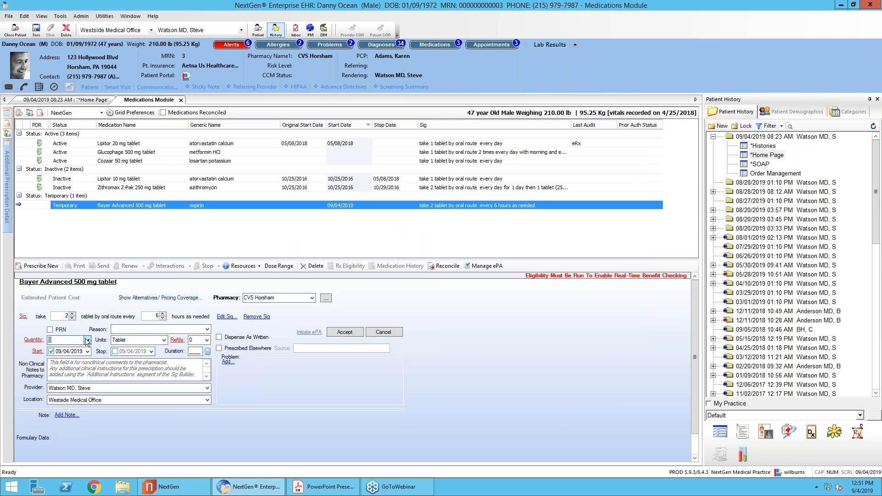
click(86, 407)
click(63, 356)
click(345, 332)
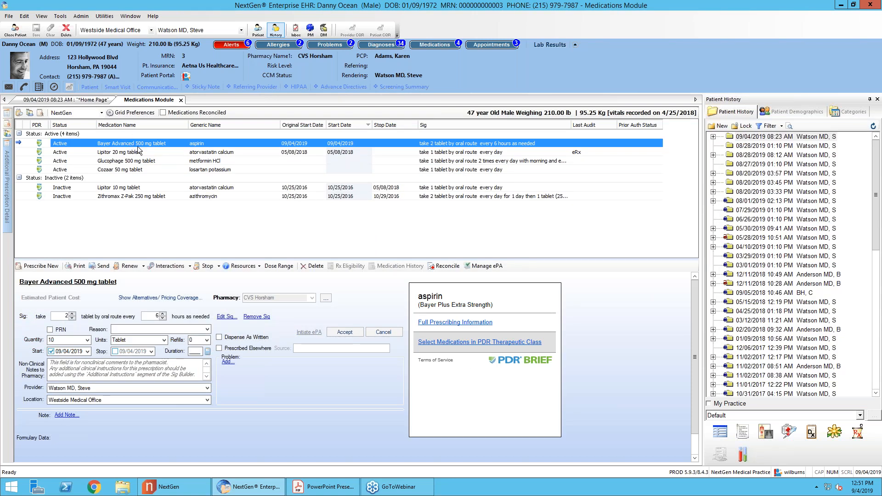
Reopen the patient's care guidelines from the Home Page, check the Aspirin status on the second page, then save and close
click(100, 100)
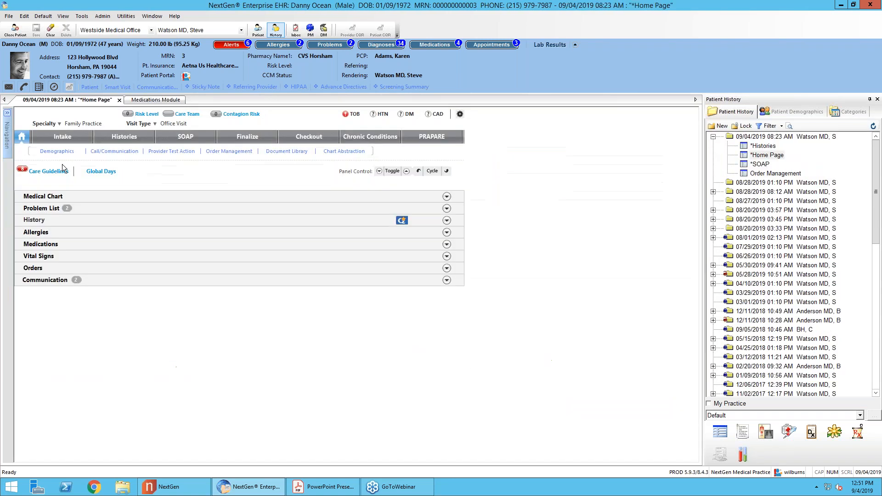
click(55, 173)
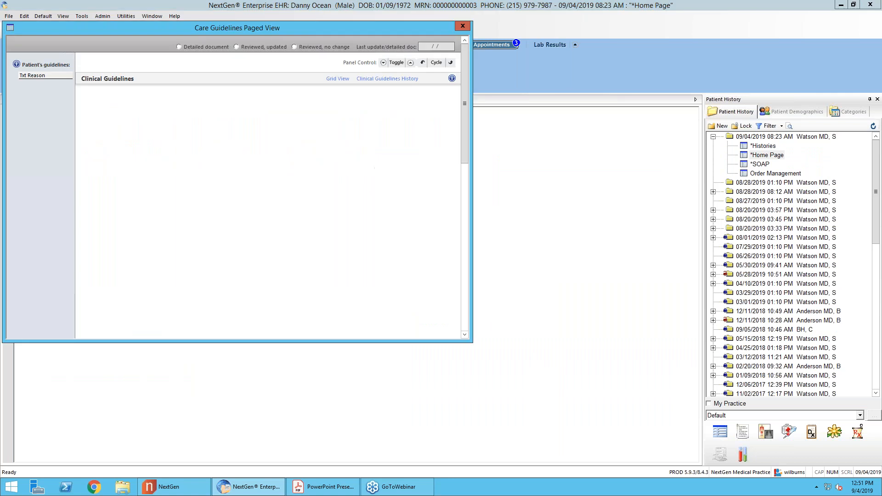
click(283, 330)
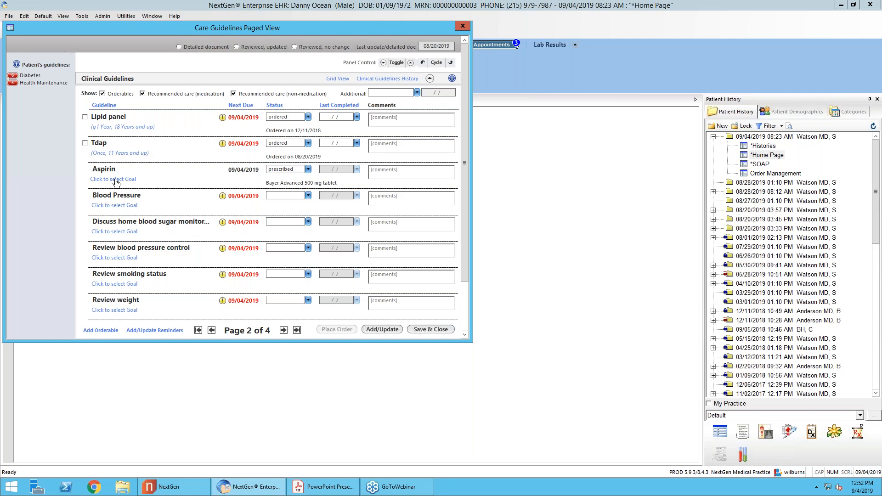
click(414, 330)
Switch to the presentation in Adobe Acrobat Reader and advance to the "Tres Amigos" slide on page 11
click(323, 488)
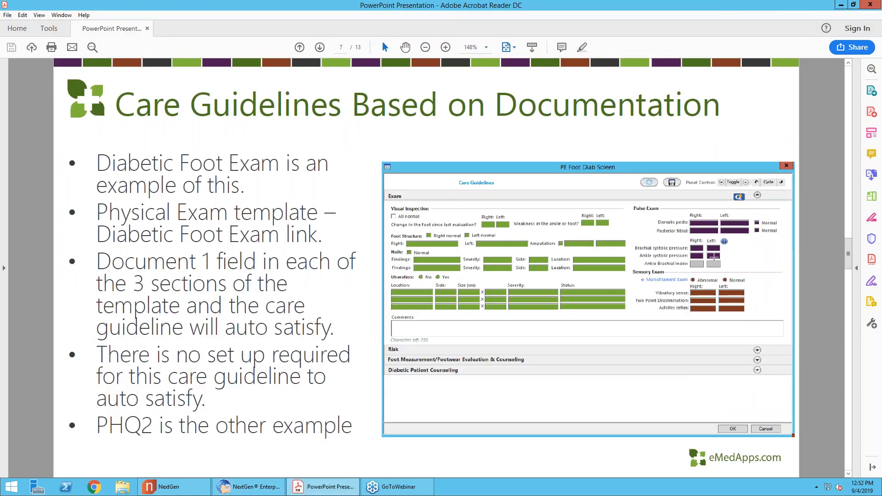
click(322, 49)
click(320, 47)
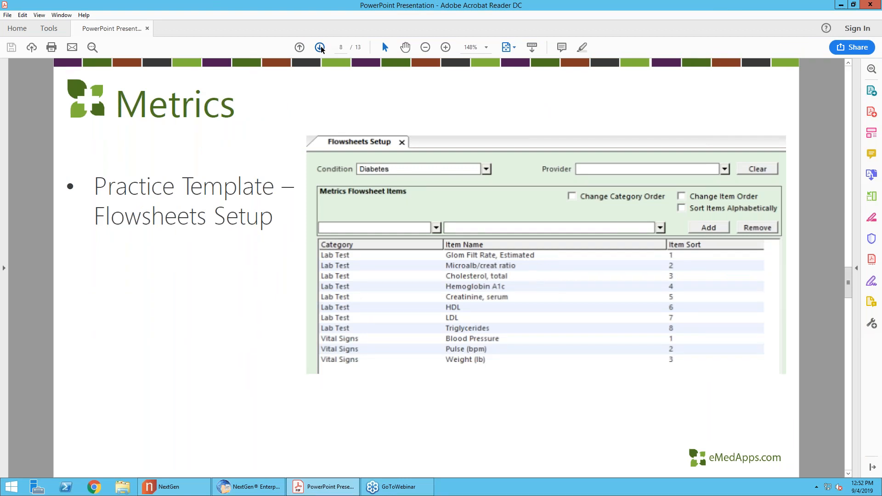
click(320, 47)
click(320, 48)
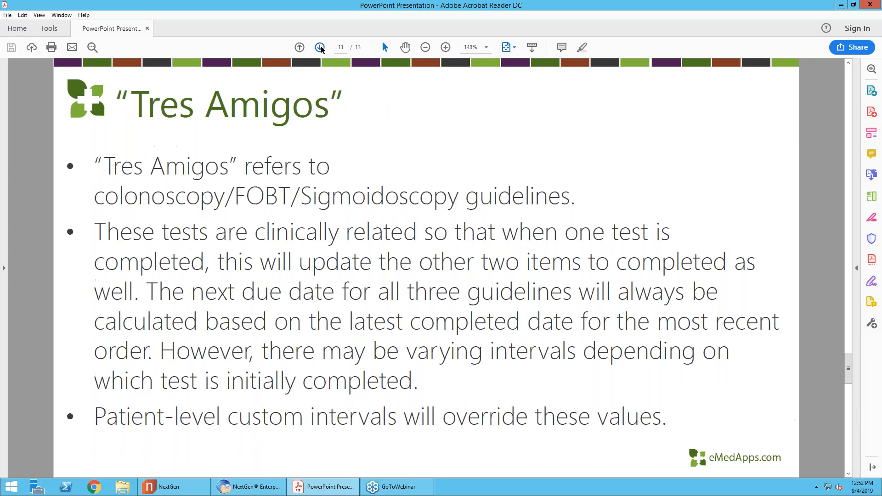